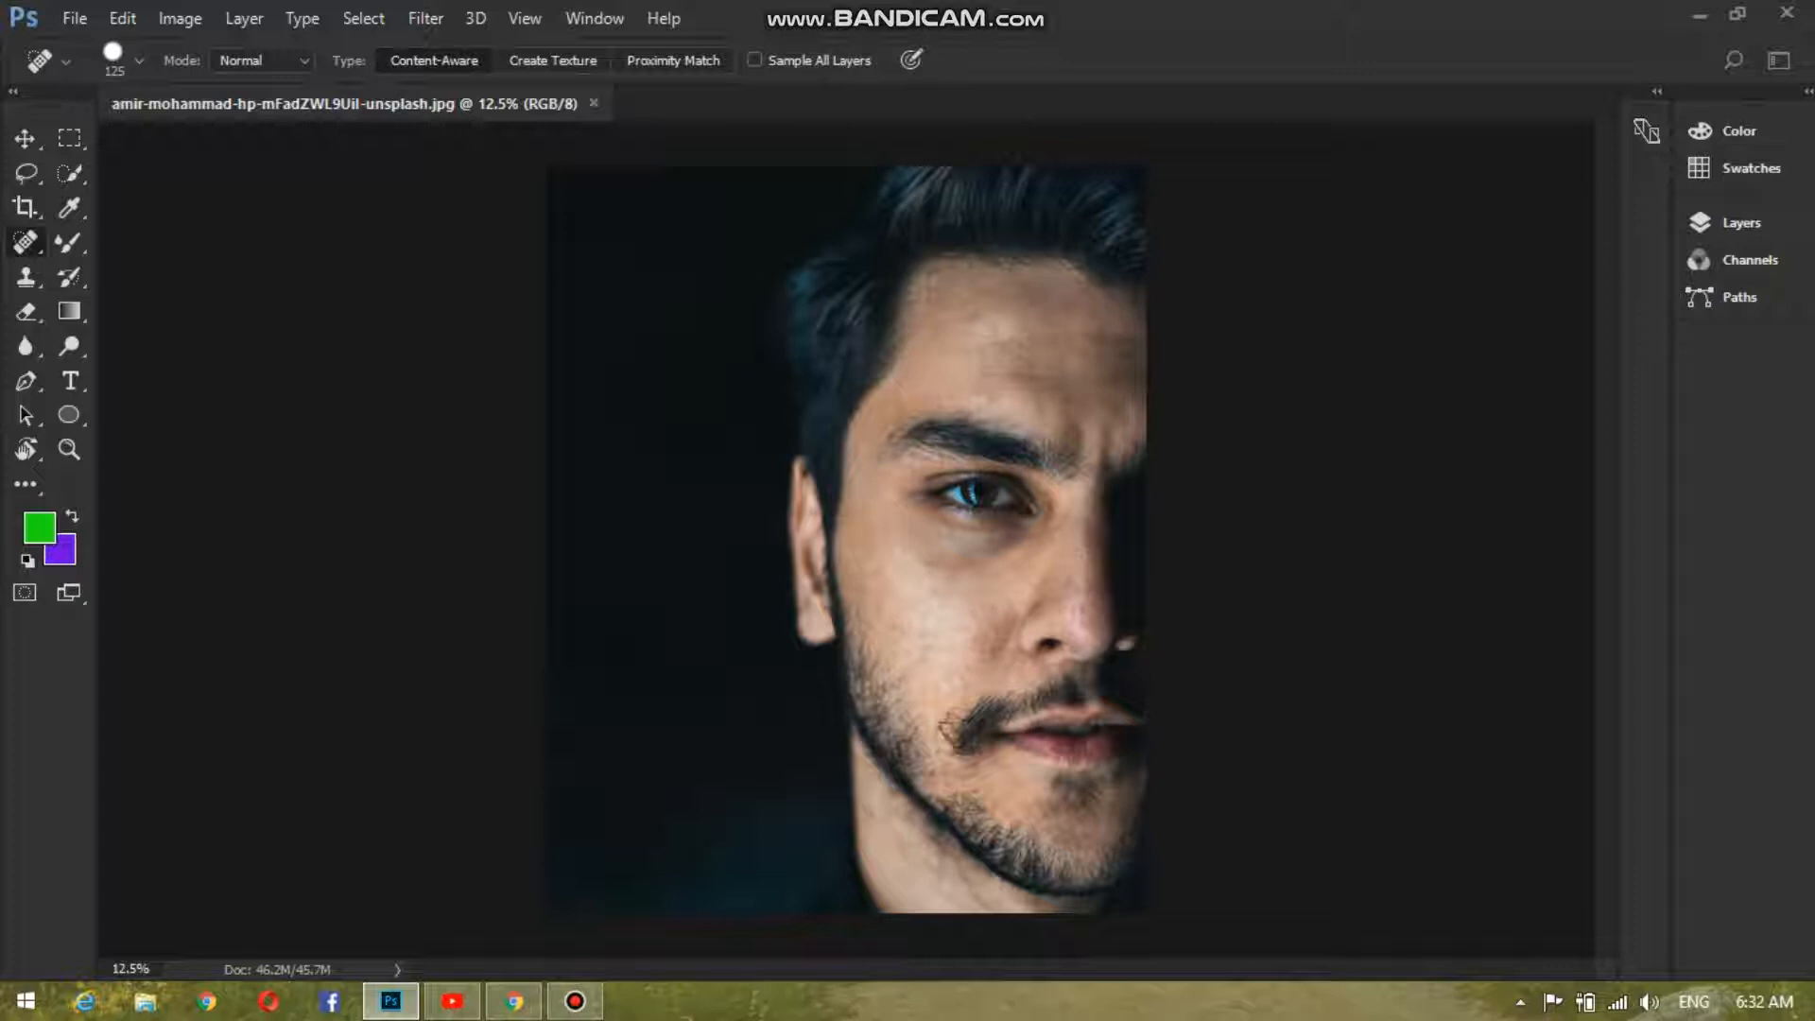
# Display the layer list and heal the creases and blemishes across the forehead with the Spot Healing Brush.
pyautogui.click(1742, 222)
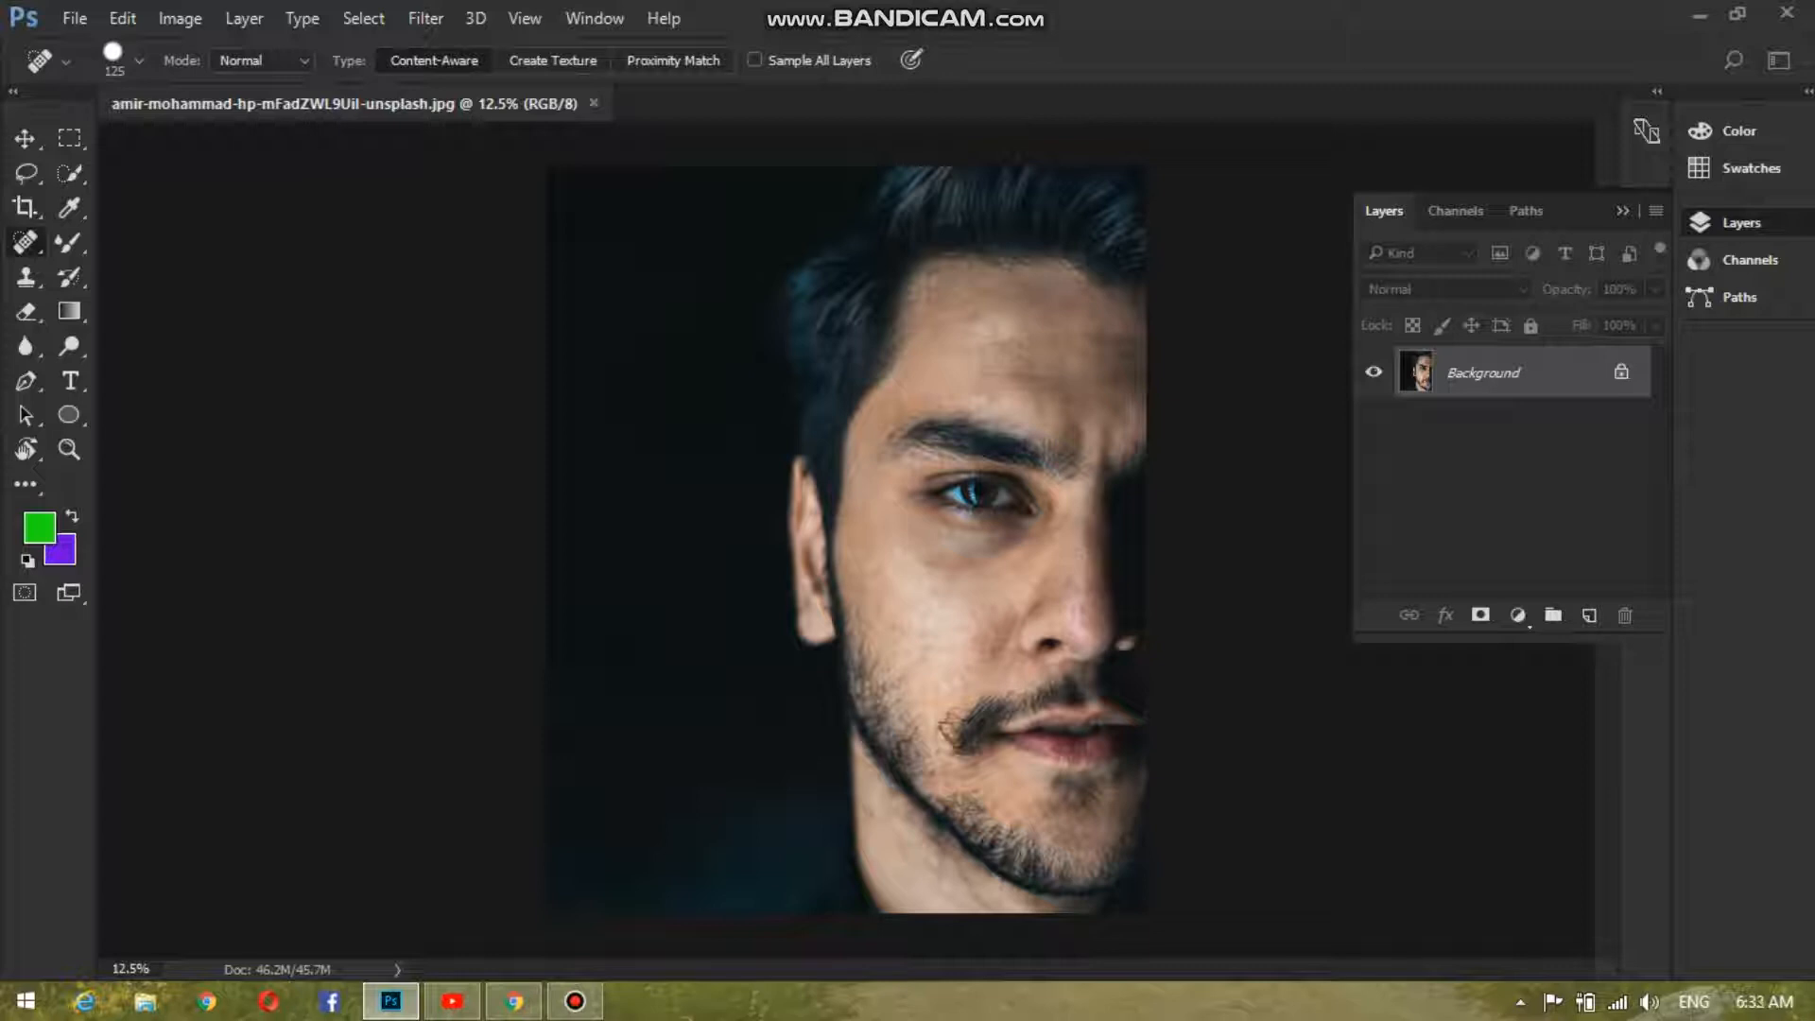
pyautogui.hotkey('ctrl', '+')
pyautogui.hotkey('ctrl', '+')
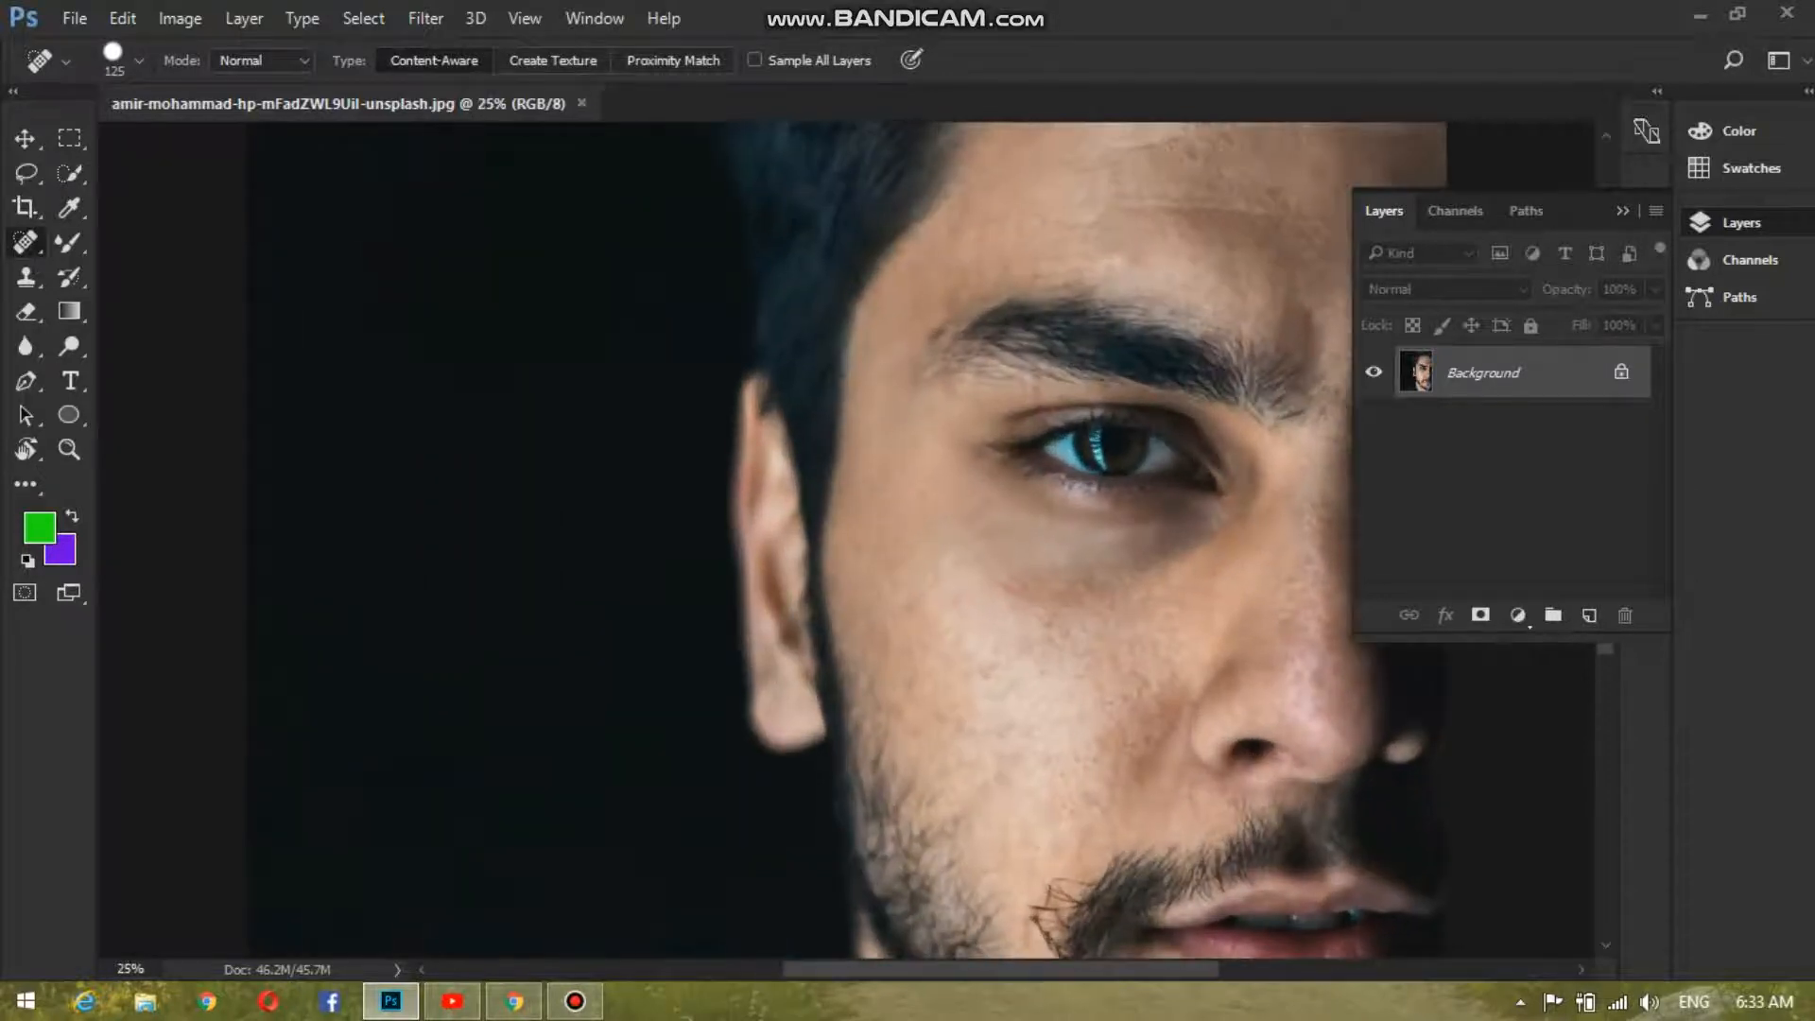
pyautogui.moveTo(1114, 446); pyautogui.dragTo(587, 612)
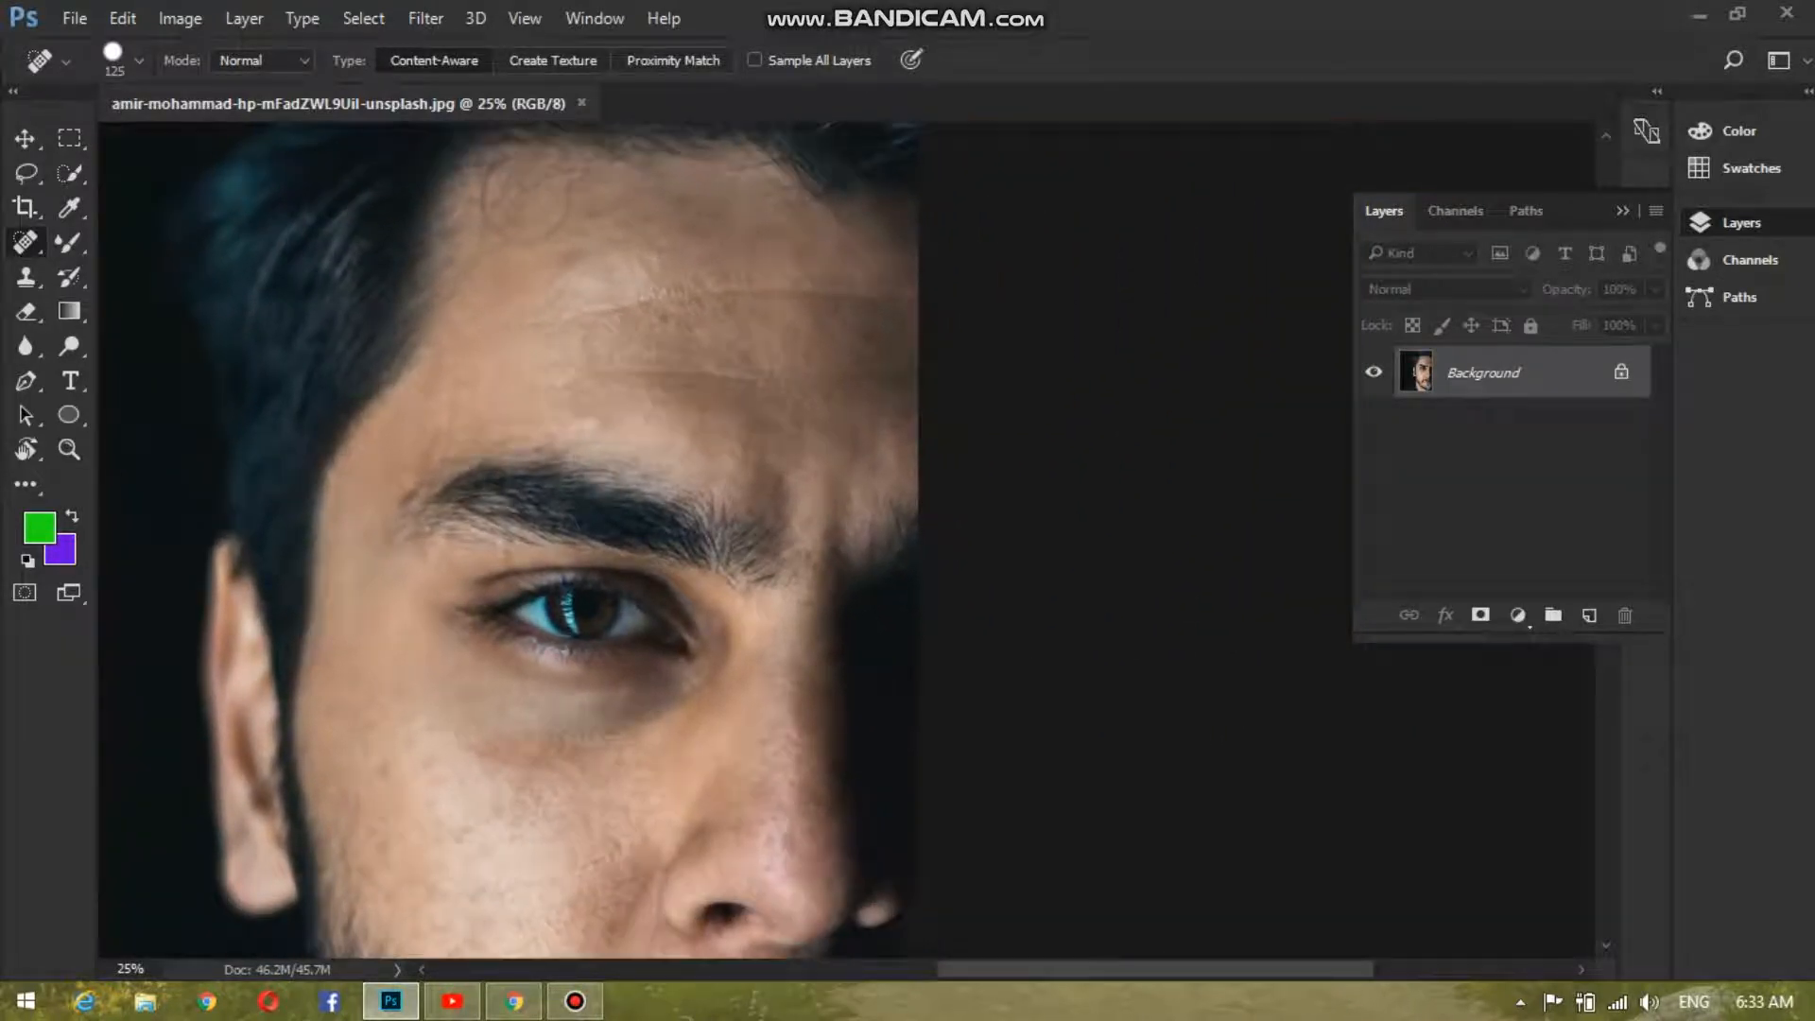
pyautogui.rightClick(26, 242)
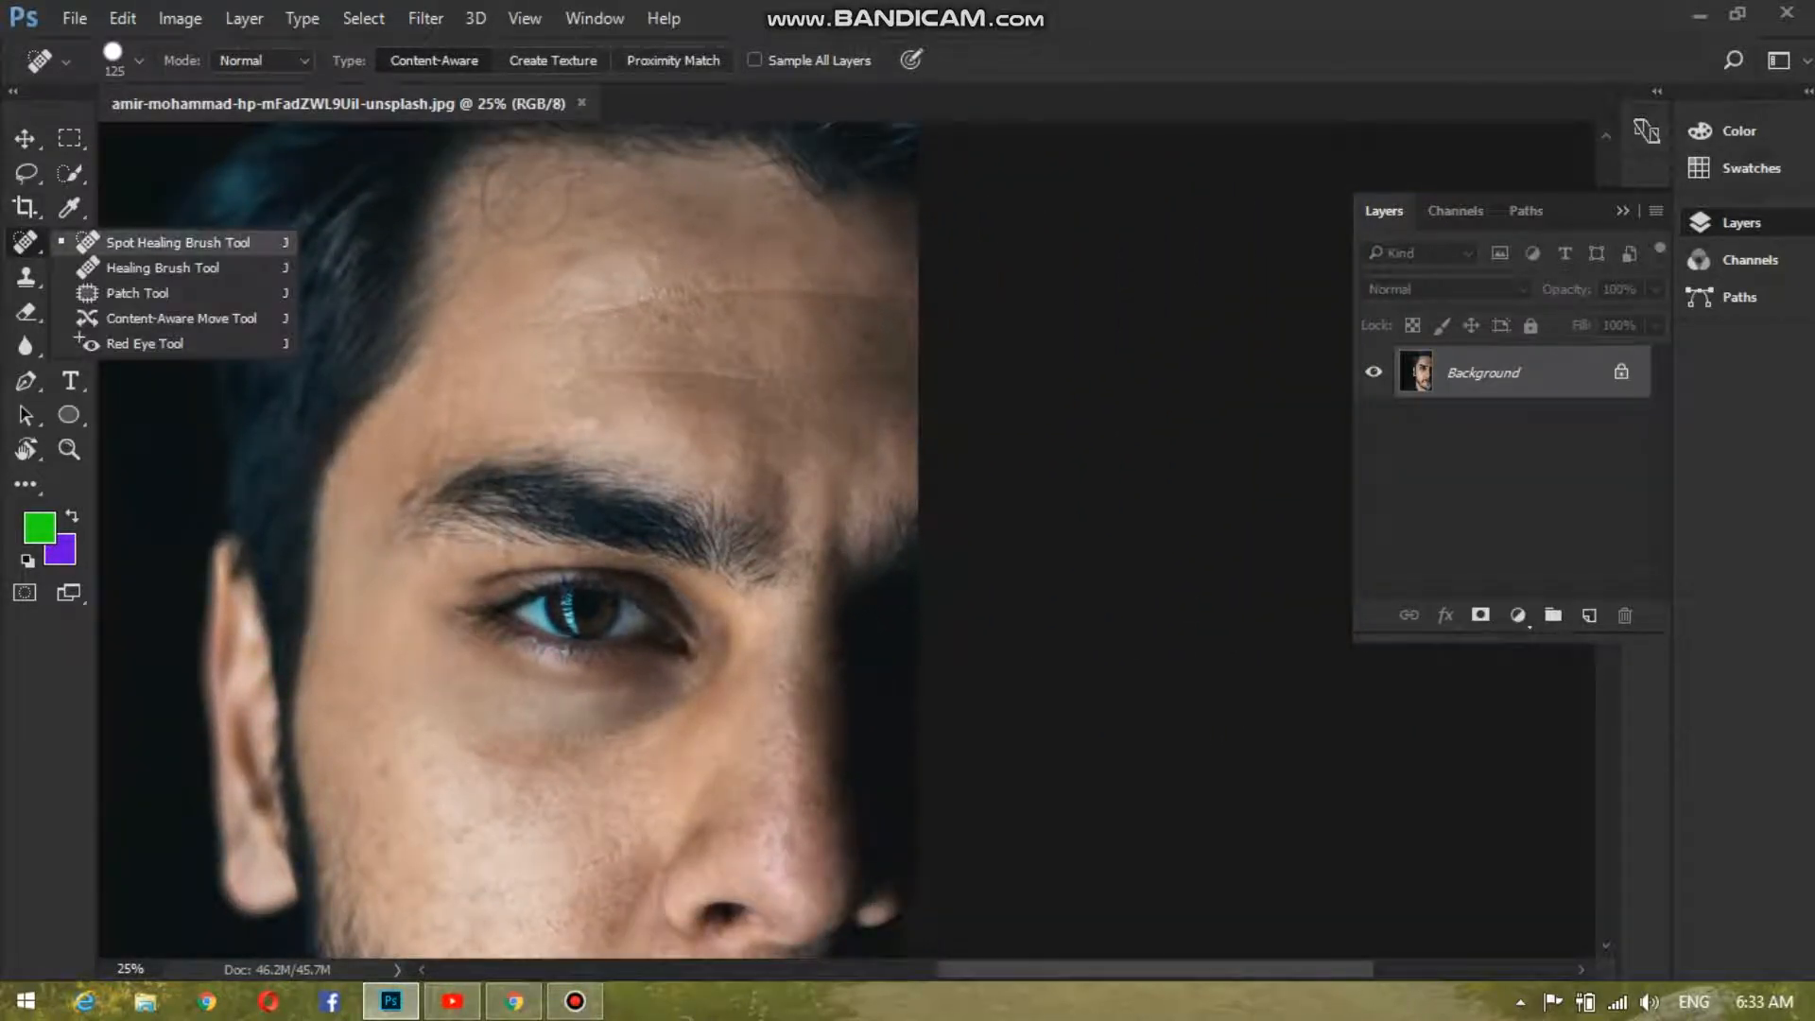
pyautogui.click(178, 242)
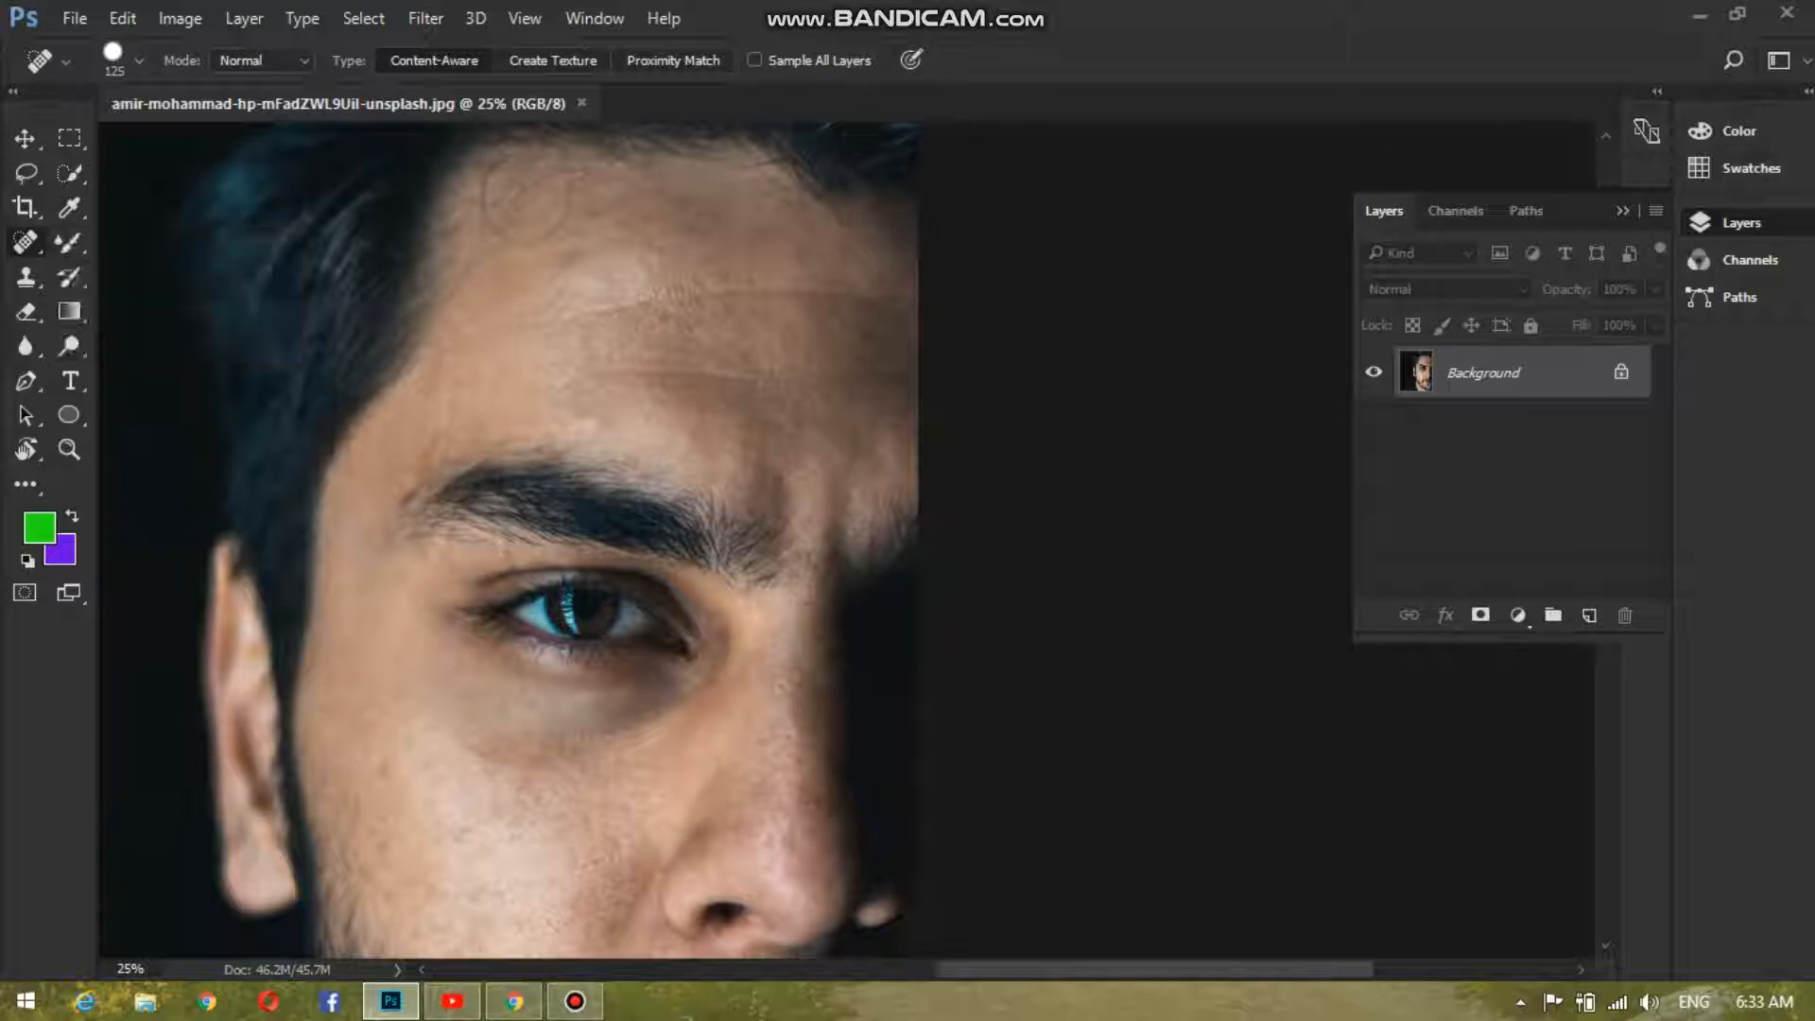
pyautogui.click(672, 222)
pyautogui.click(704, 242)
pyautogui.click(707, 321)
pyautogui.click(567, 258)
pyautogui.click(659, 320)
pyautogui.click(715, 388)
pyautogui.click(832, 352)
pyautogui.click(863, 349)
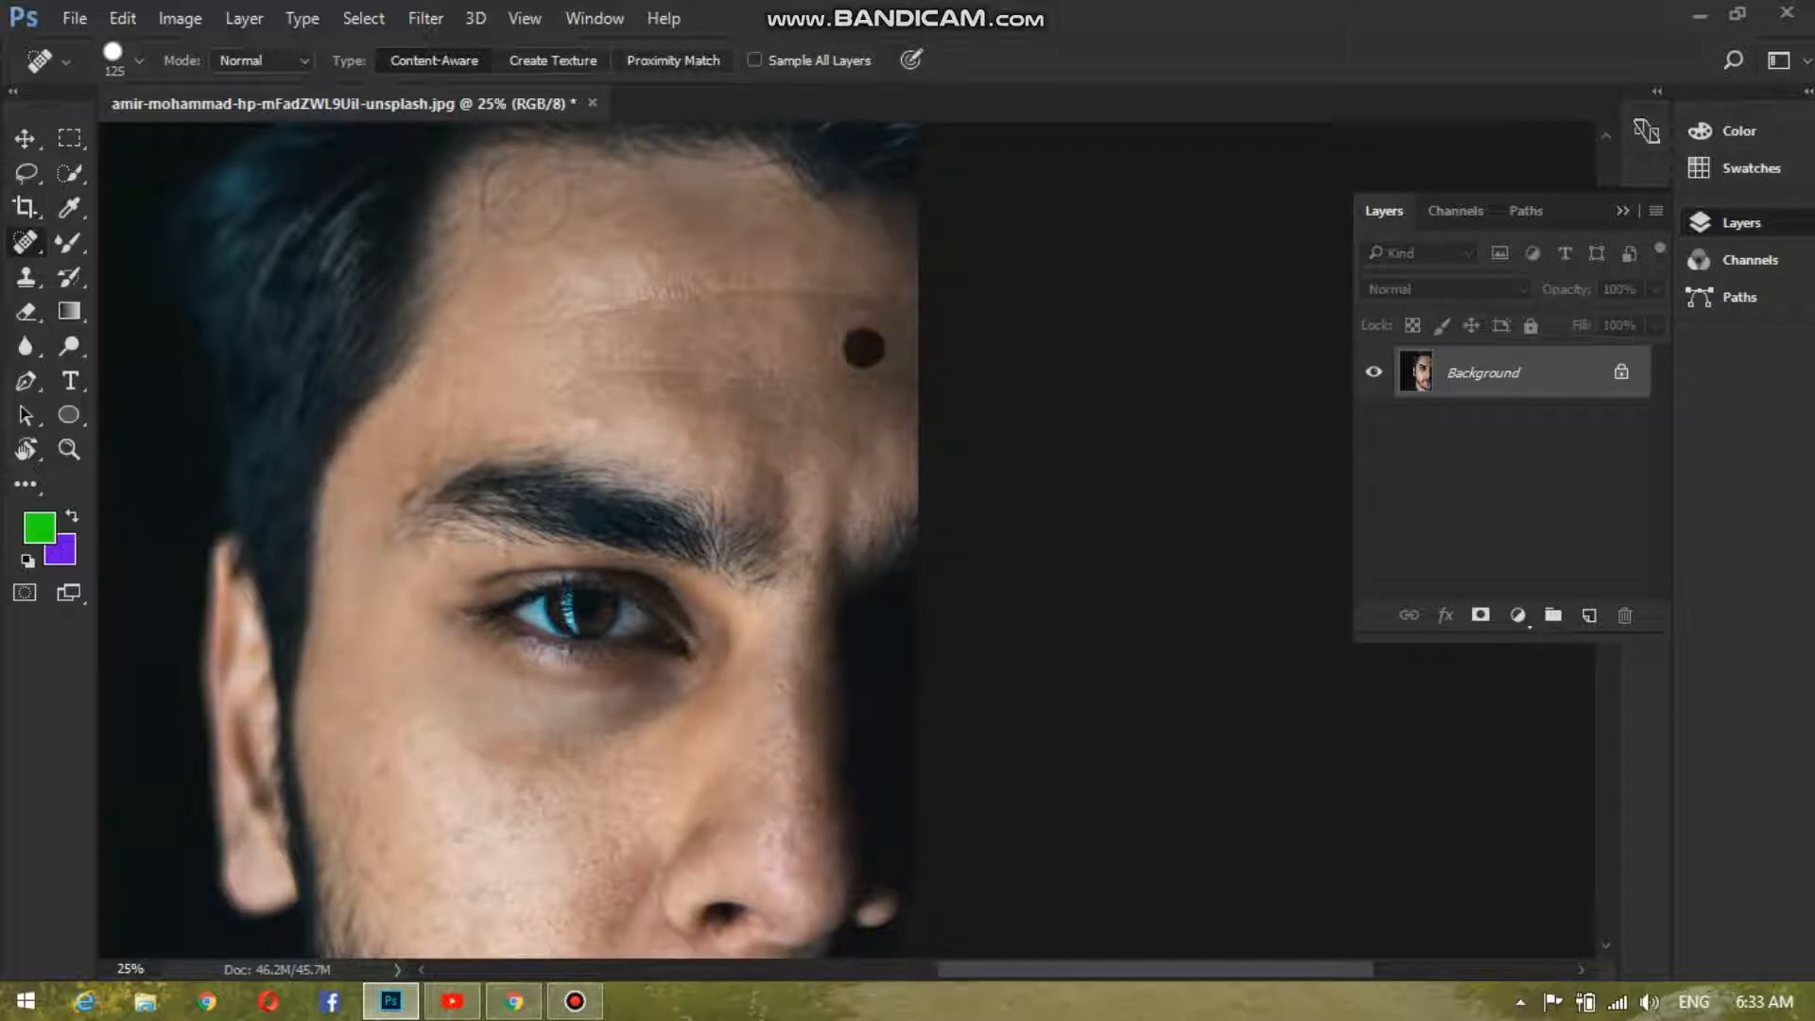
pyautogui.click(559, 380)
pyautogui.click(499, 363)
# Heal the spots on the upper cheek below the eye with the Spot Healing Brush.
pyautogui.click(531, 741)
pyautogui.click(604, 760)
pyautogui.click(681, 766)
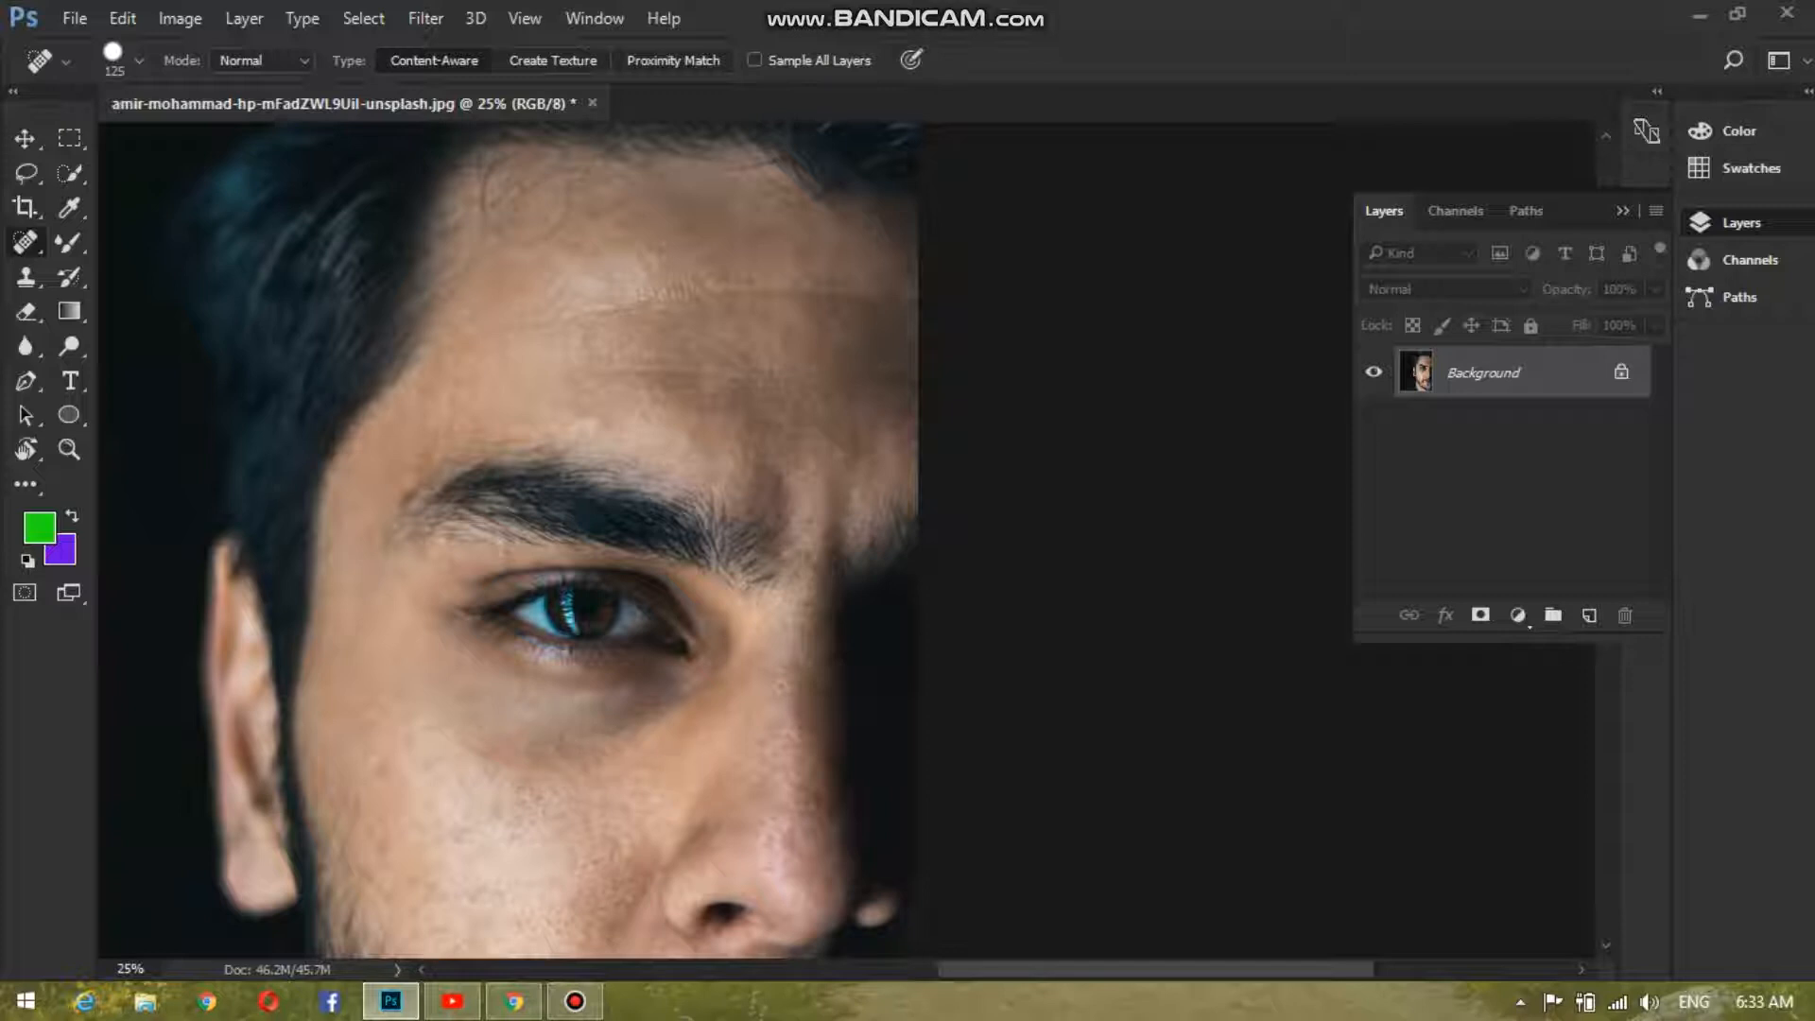
pyautogui.click(578, 801)
pyautogui.click(503, 831)
pyautogui.click(631, 840)
# Heal the blemishes along the bridge and side of the nose with the Spot Healing Brush.
pyautogui.click(757, 808)
pyautogui.click(816, 725)
pyautogui.click(803, 686)
pyautogui.click(752, 797)
pyautogui.click(696, 807)
pyautogui.click(804, 834)
pyautogui.click(826, 791)
pyautogui.click(806, 721)
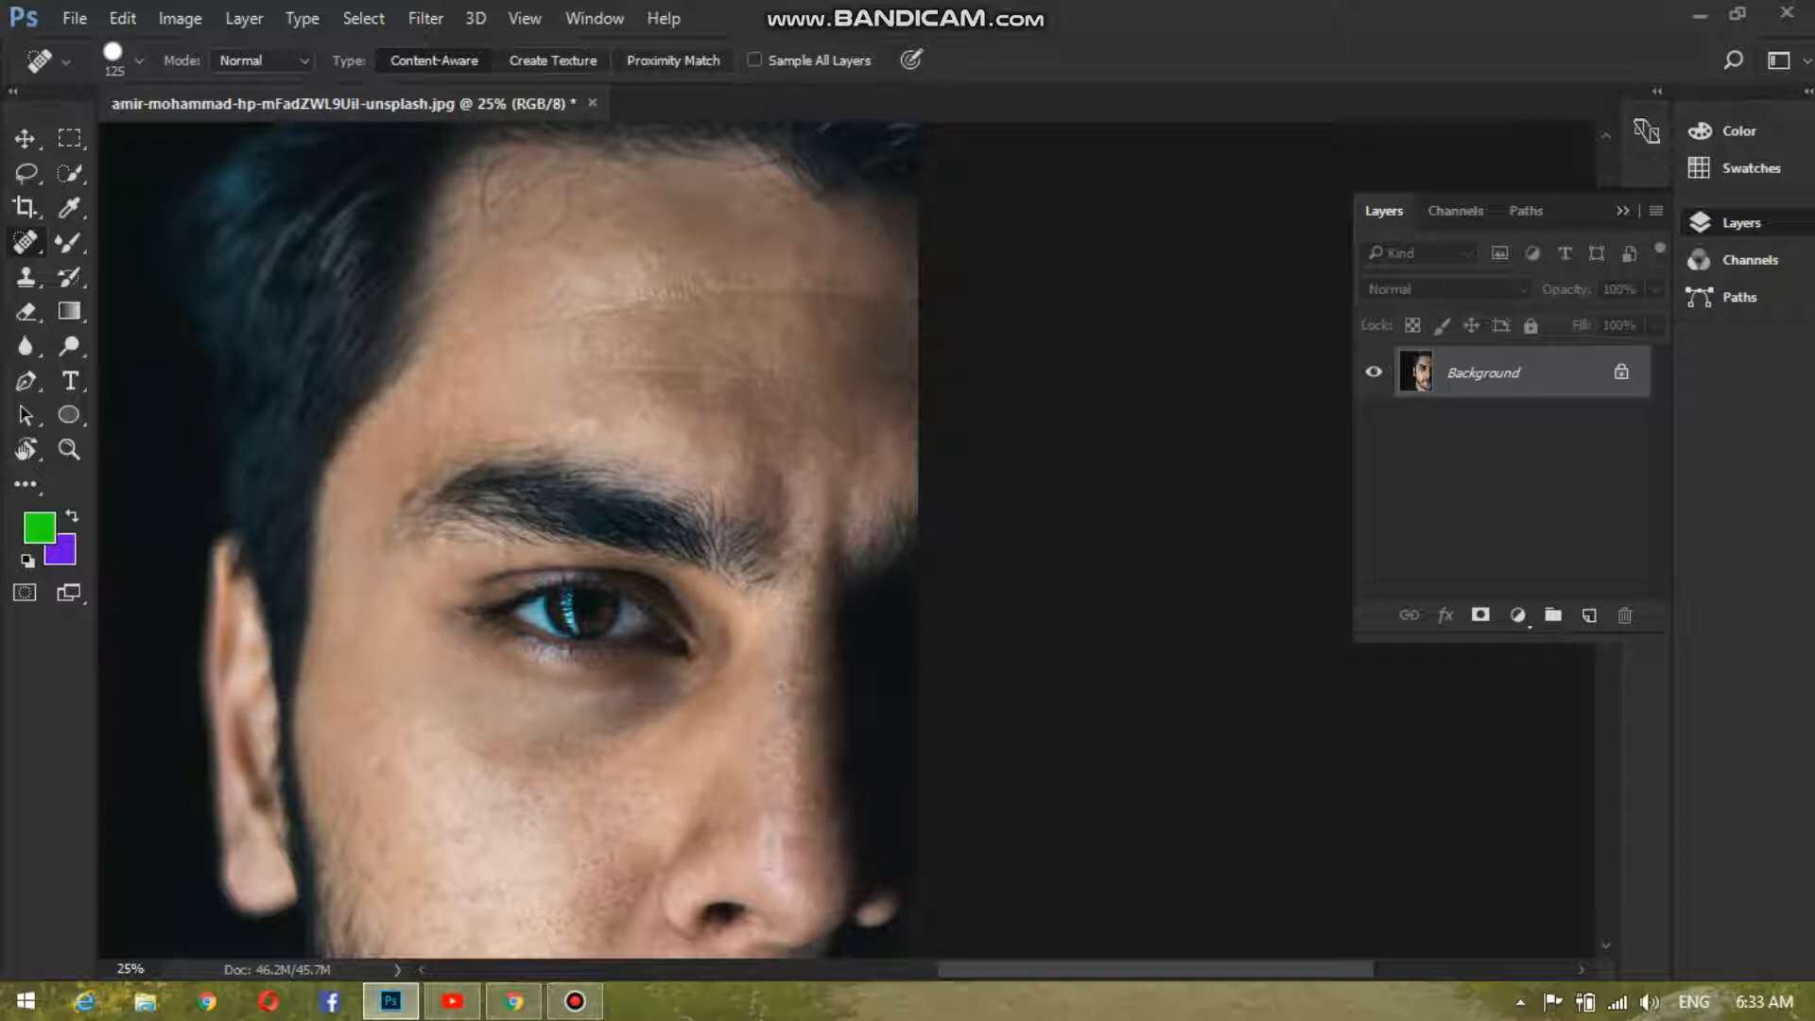
# Spot-heal the remaining marks on the forehead, from the shadowed side across to the hairline.
pyautogui.click(860, 428)
pyautogui.click(787, 349)
pyautogui.click(649, 324)
pyautogui.click(812, 218)
pyautogui.click(863, 329)
pyautogui.click(863, 354)
pyautogui.click(888, 384)
pyautogui.click(899, 364)
pyautogui.click(776, 376)
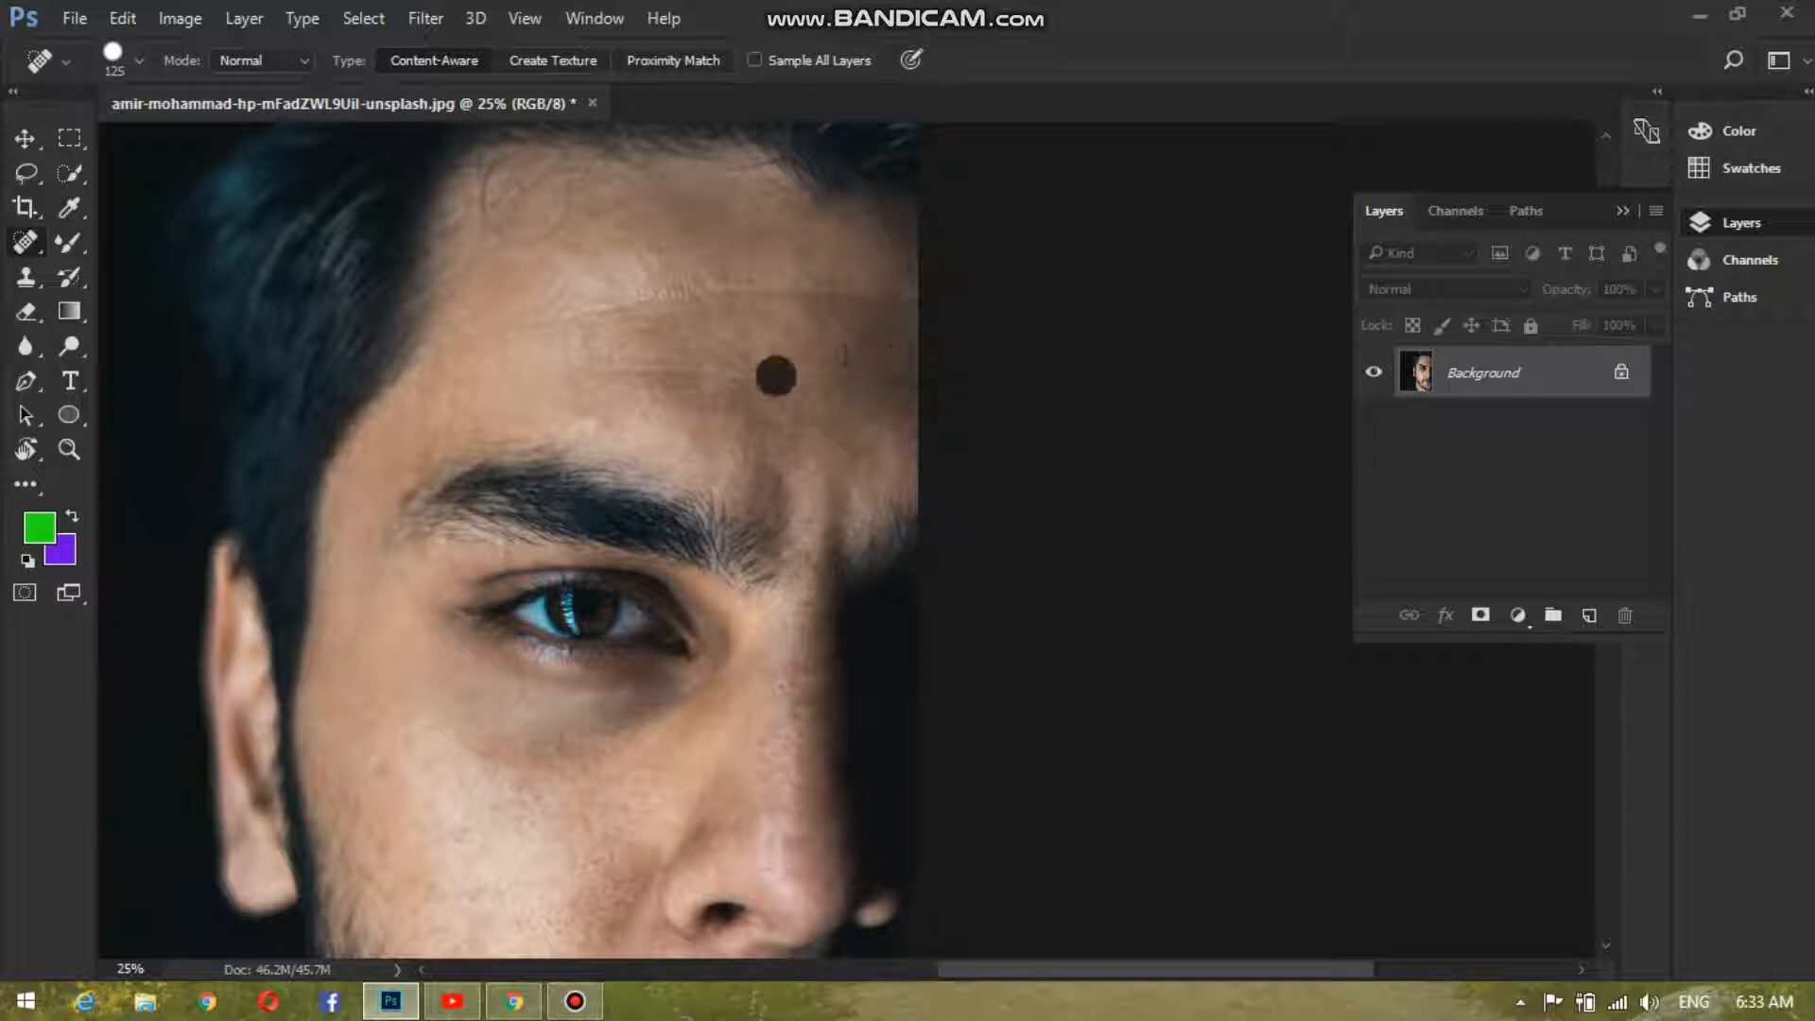
pyautogui.click(522, 398)
pyautogui.click(692, 235)
pyautogui.click(770, 244)
# Spot-heal the freckles over the whole cheek, from beside the nose down to the beard and out toward the ear.
pyautogui.scroll(-3, 564, 540)
pyautogui.click(624, 610)
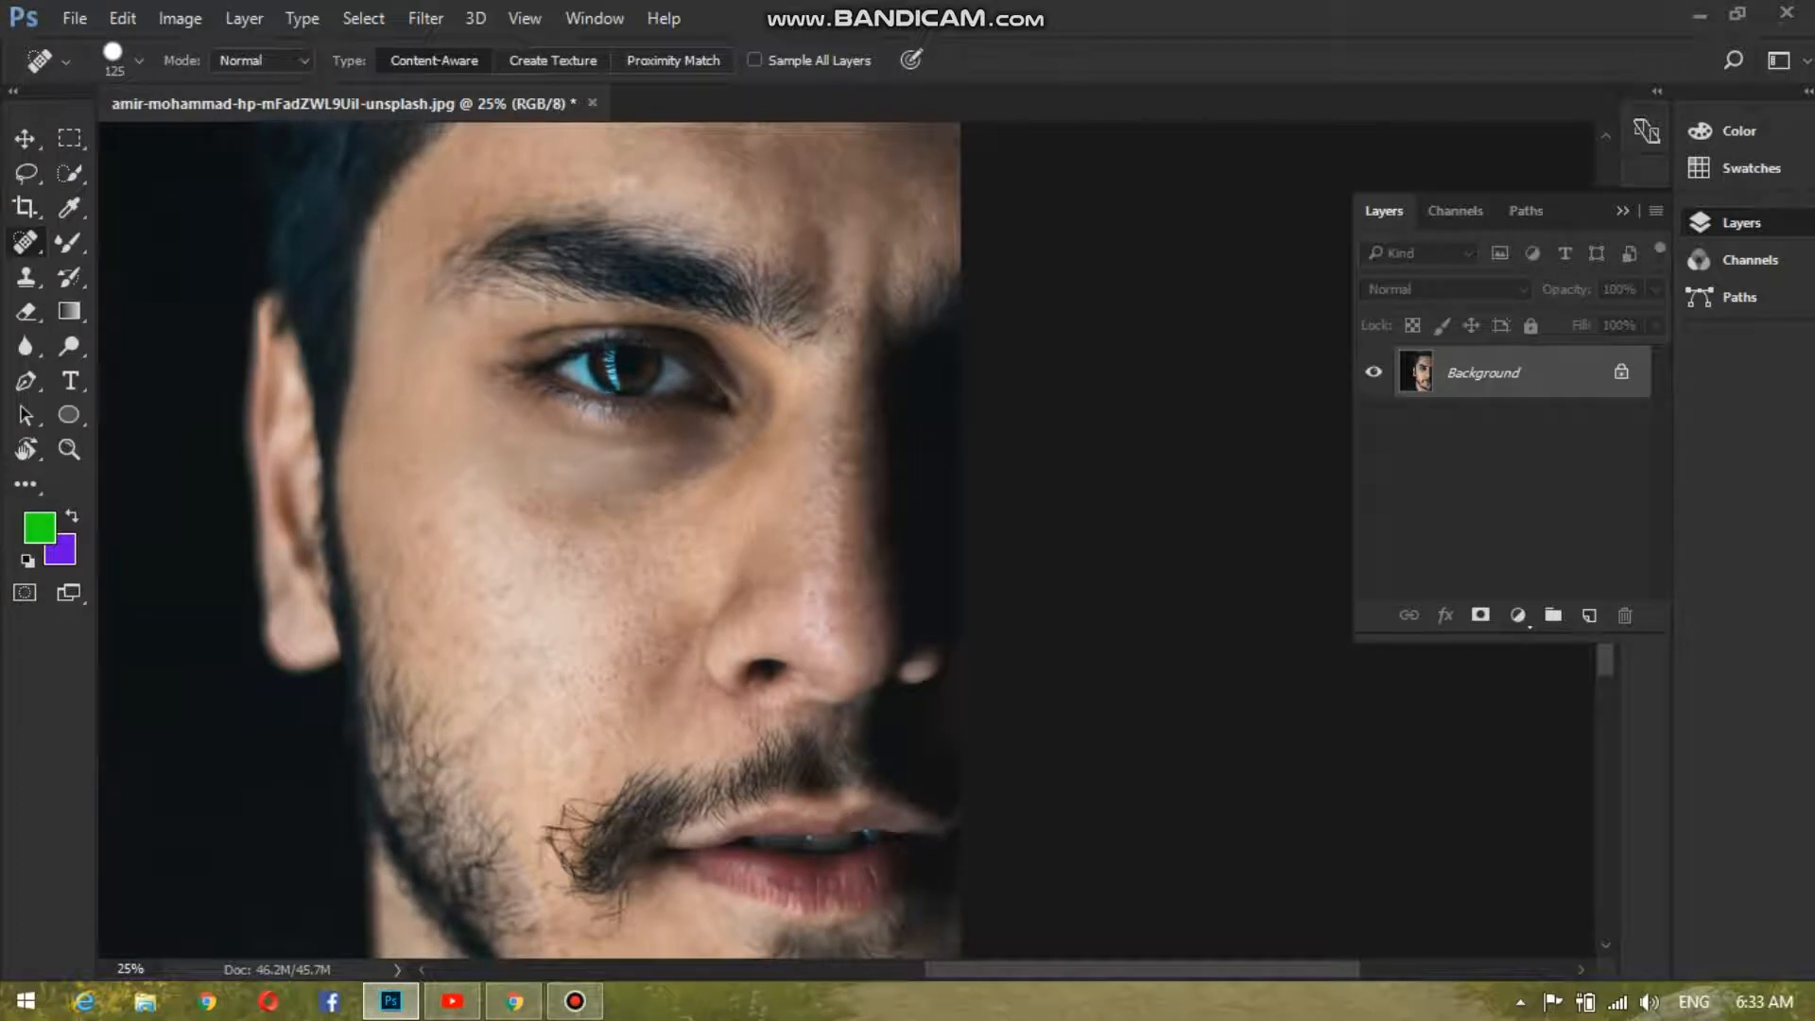
pyautogui.click(662, 607)
pyautogui.click(632, 662)
pyautogui.click(672, 631)
pyautogui.click(621, 712)
pyautogui.click(585, 744)
pyautogui.click(477, 655)
pyautogui.click(414, 571)
pyautogui.click(425, 541)
pyautogui.click(429, 503)
pyautogui.click(414, 470)
pyautogui.click(414, 464)
pyautogui.click(488, 508)
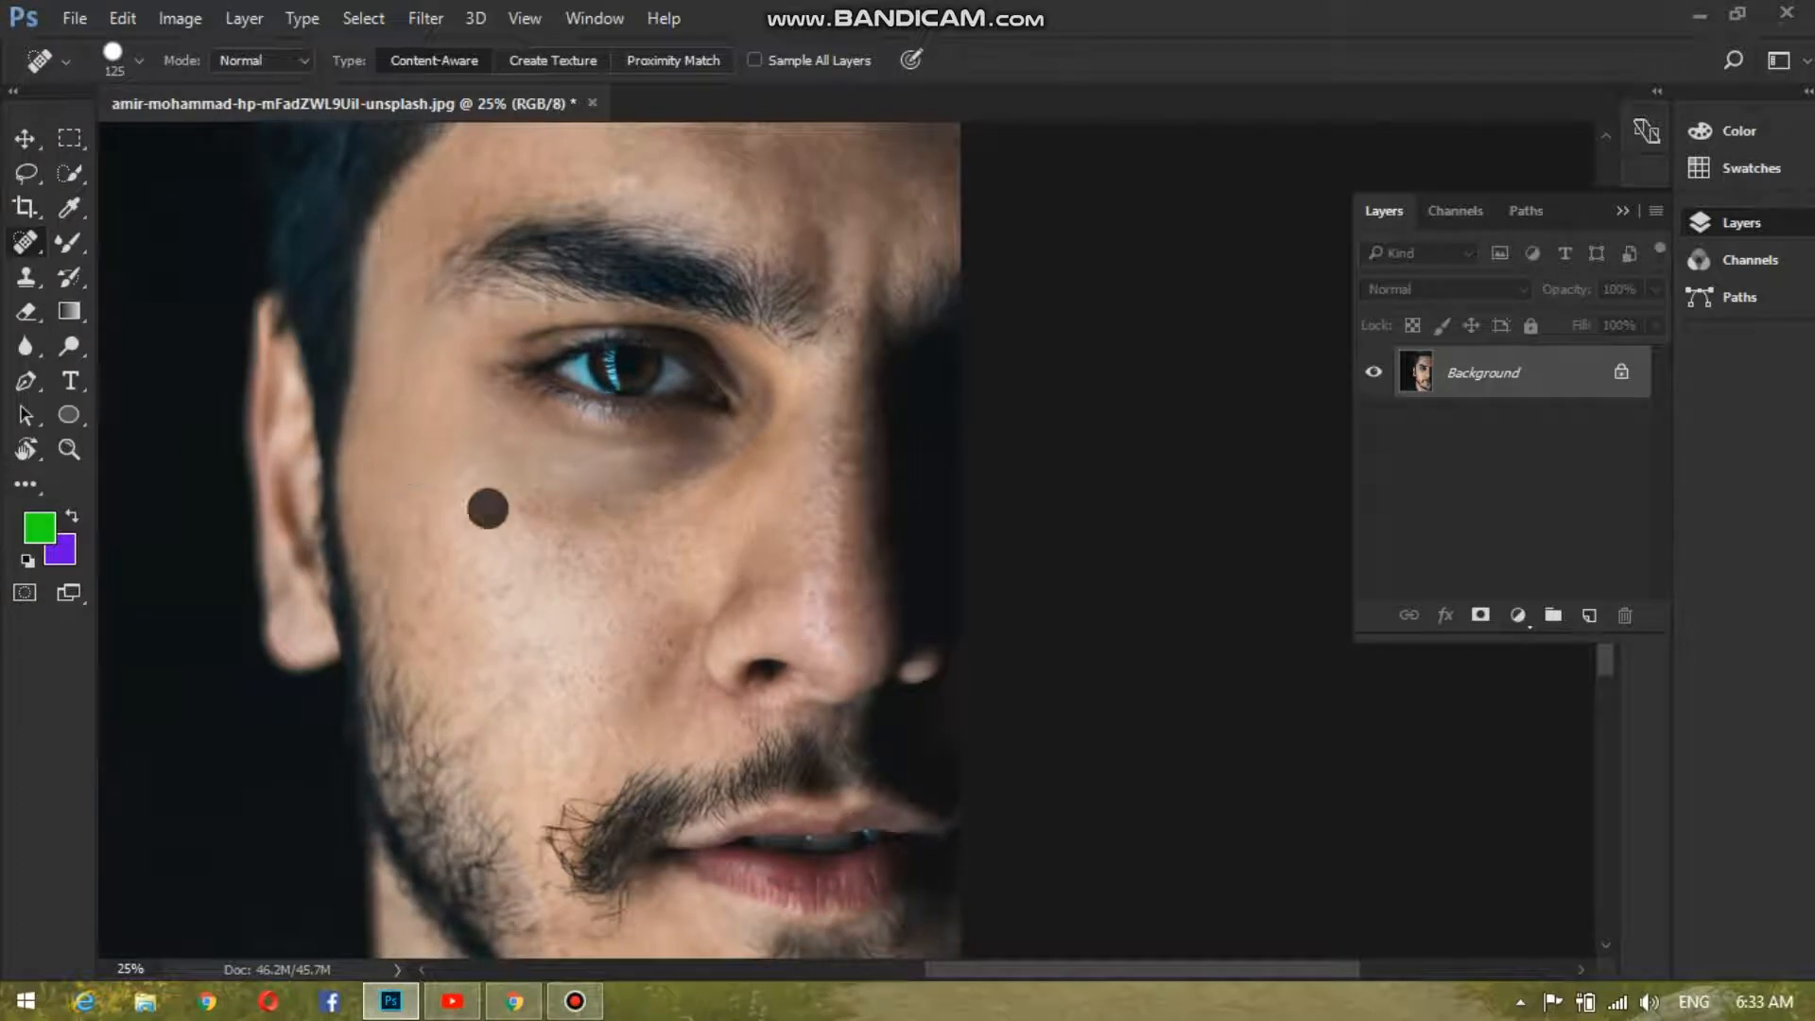
# Spot-heal the last marks on the nose bridge, the mid cheek and the skin above the moustache.
pyautogui.click(801, 542)
pyautogui.click(829, 515)
pyautogui.click(660, 581)
pyautogui.click(488, 622)
pyautogui.click(503, 716)
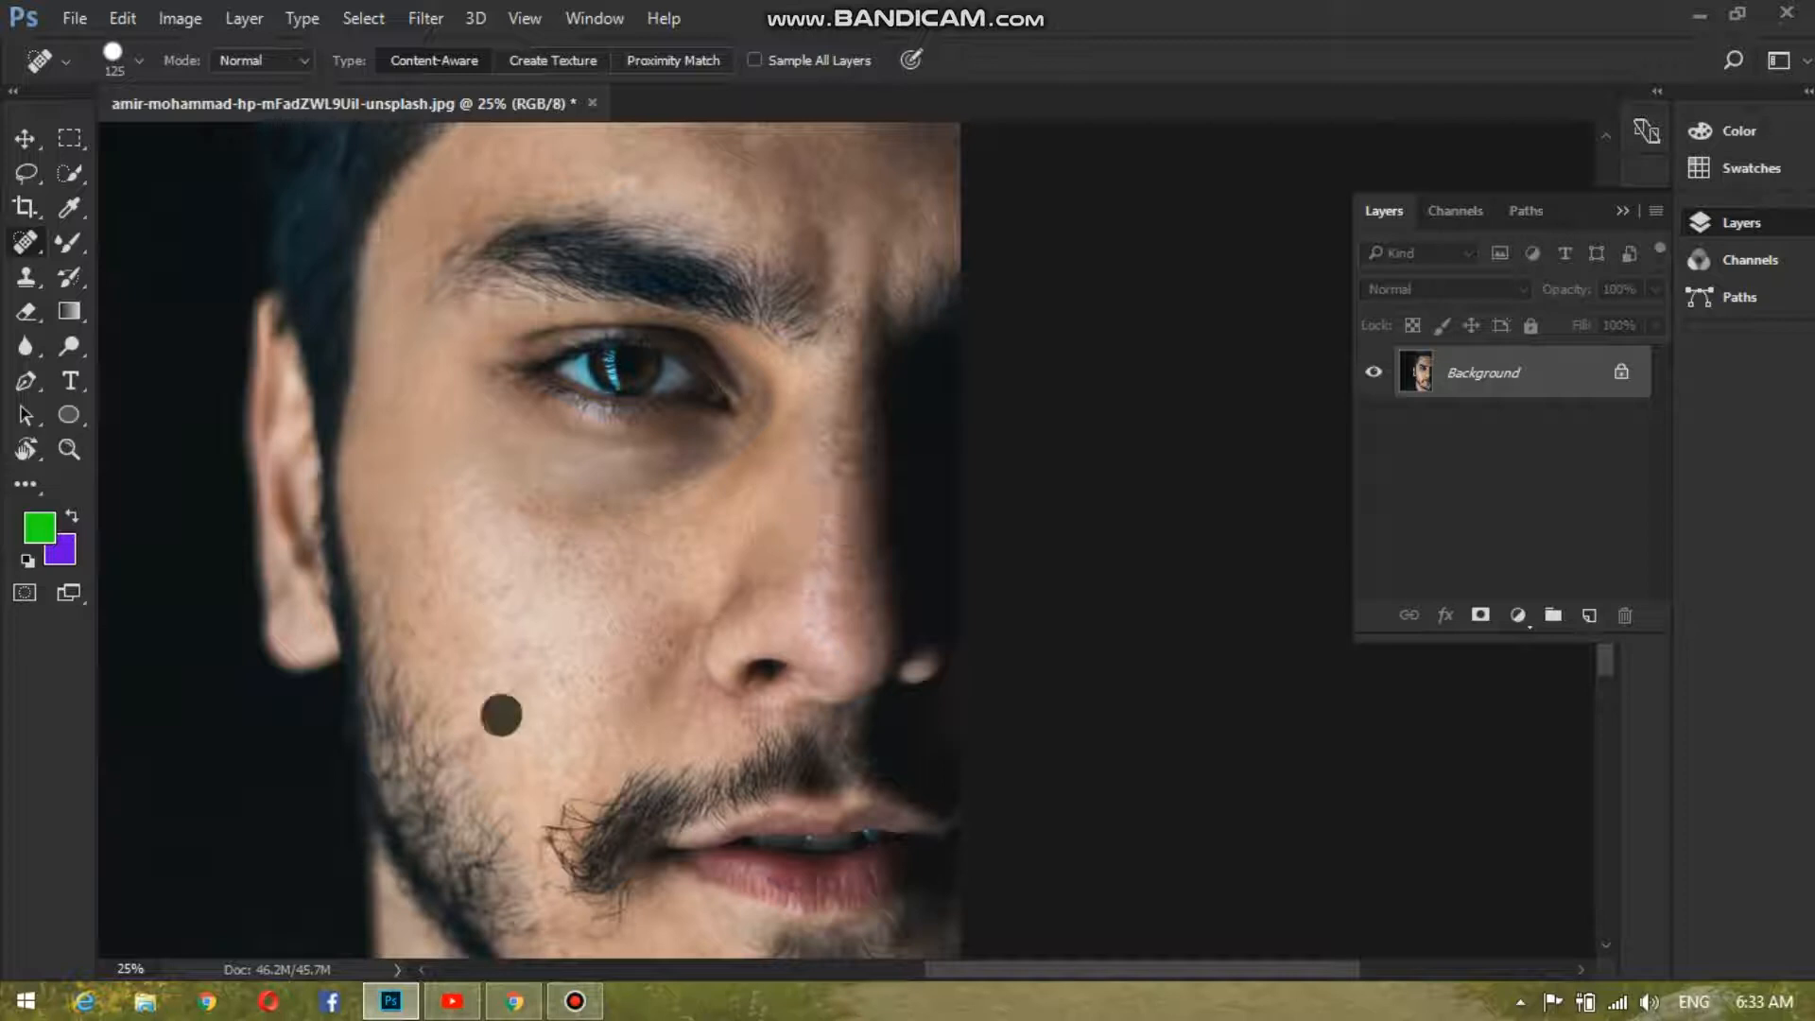
pyautogui.click(611, 691)
pyautogui.click(657, 673)
pyautogui.click(662, 709)
pyautogui.click(590, 743)
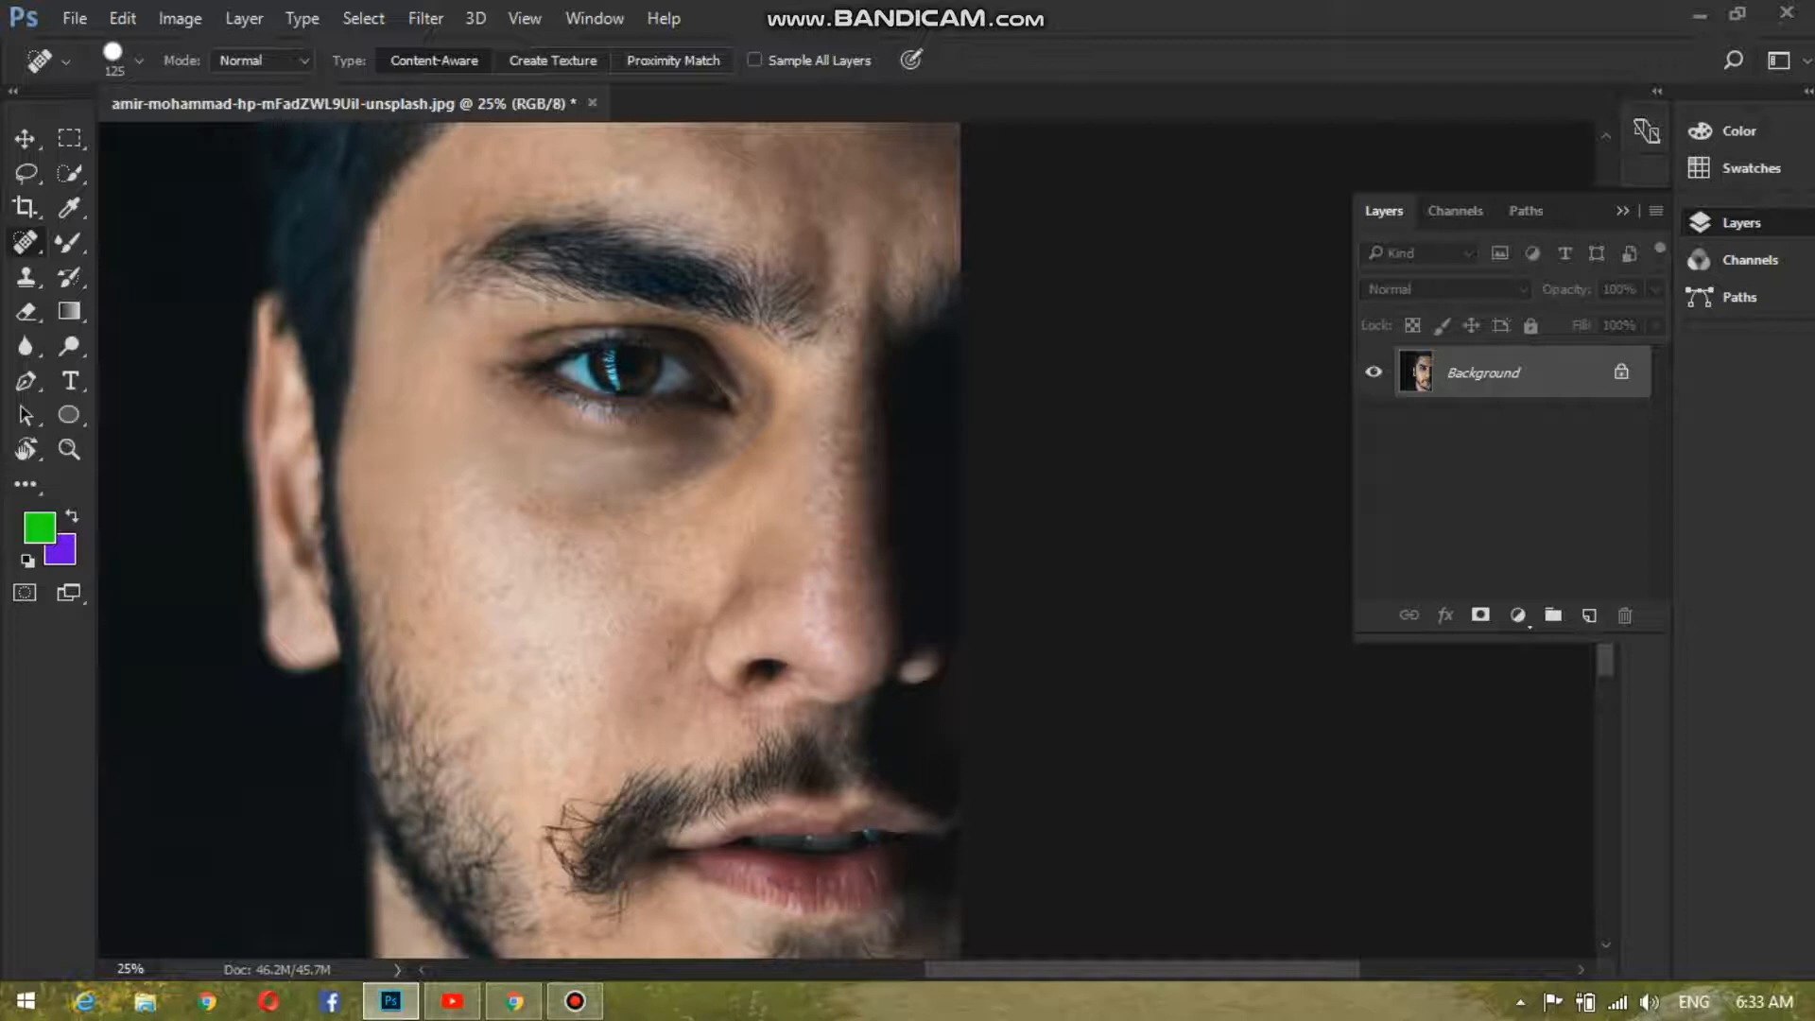
# Raise the photo's brightness to 63 with a Brightness/Contrast adjustment.
pyautogui.hotkey('ctrl', '-')
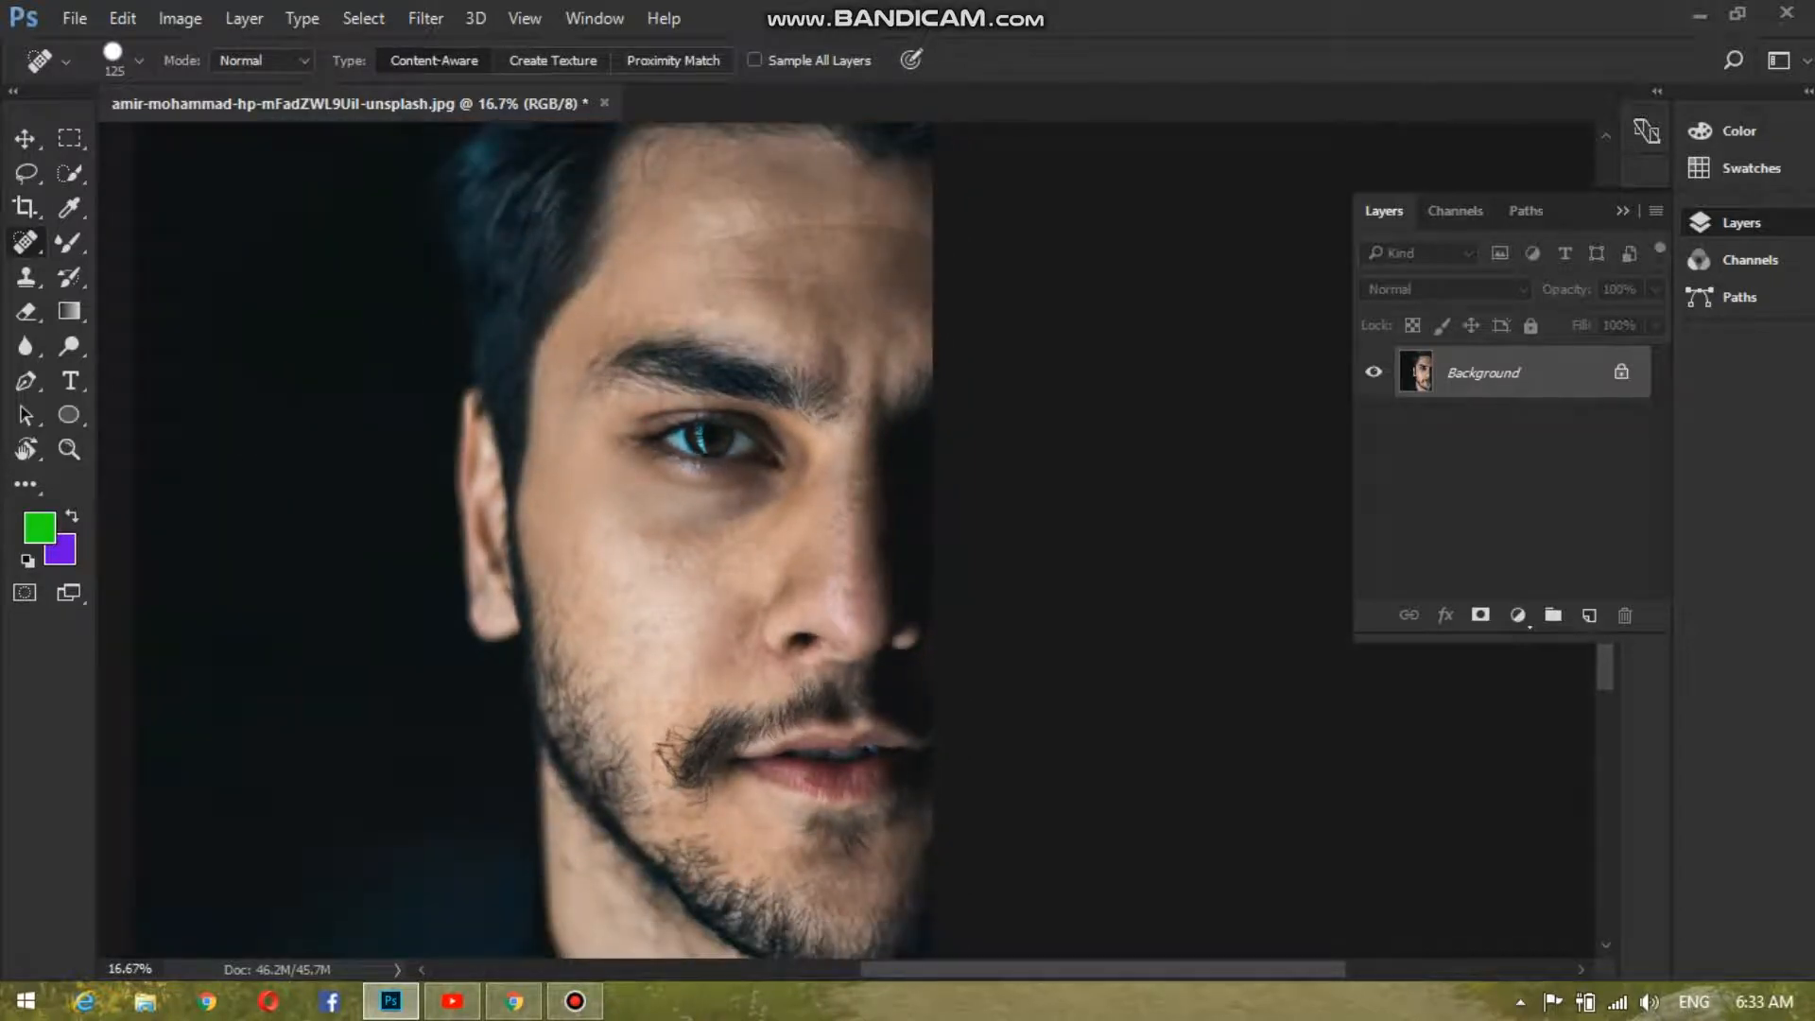
pyautogui.click(179, 18)
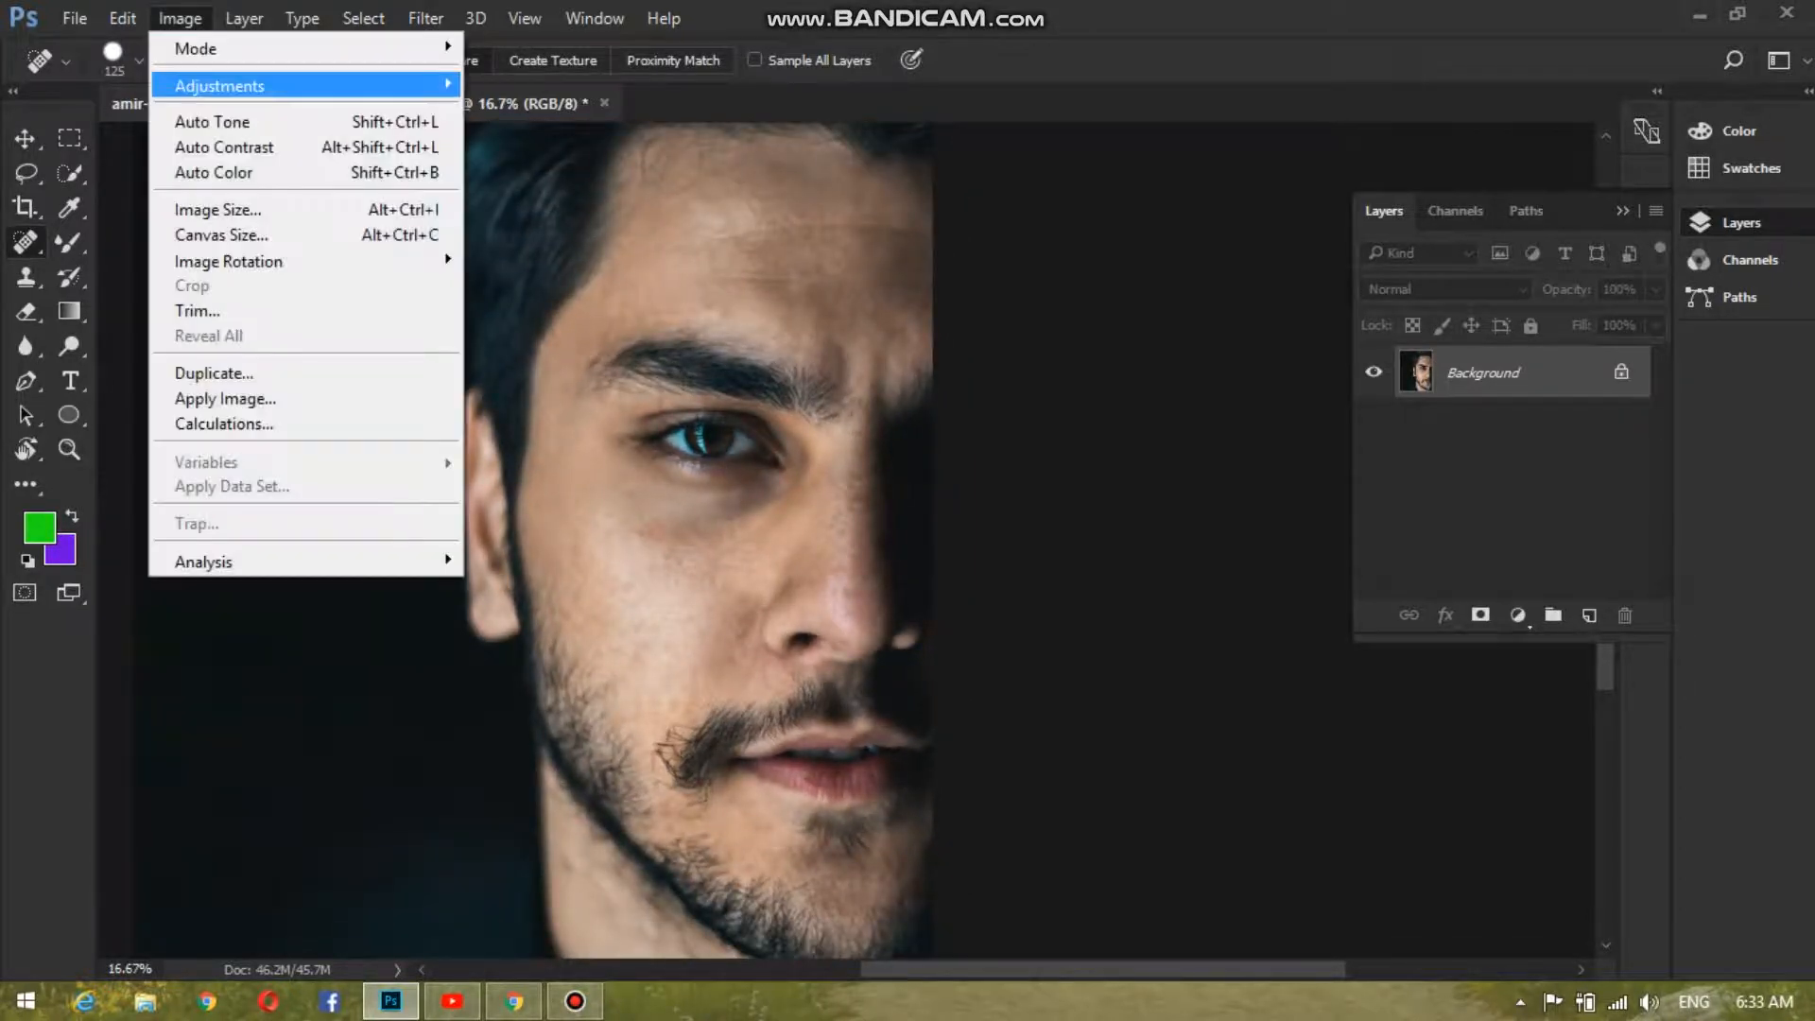
pyautogui.moveTo(219, 85)
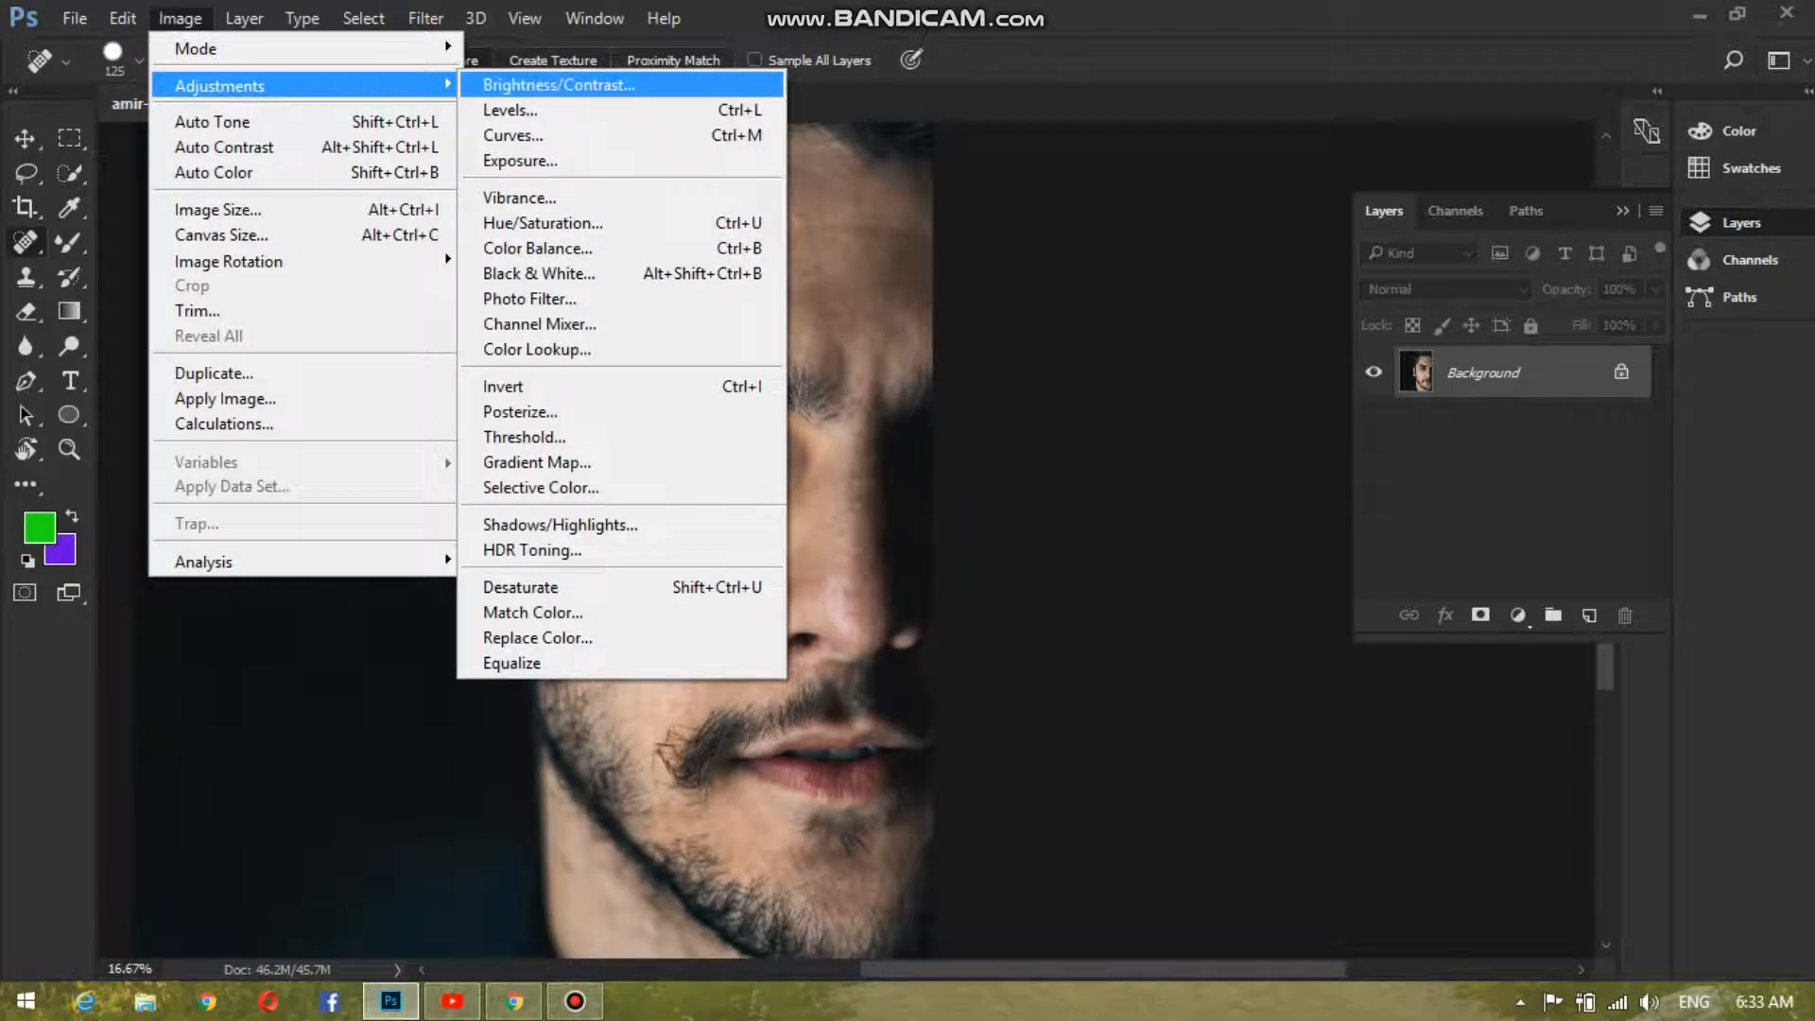
pyautogui.click(559, 84)
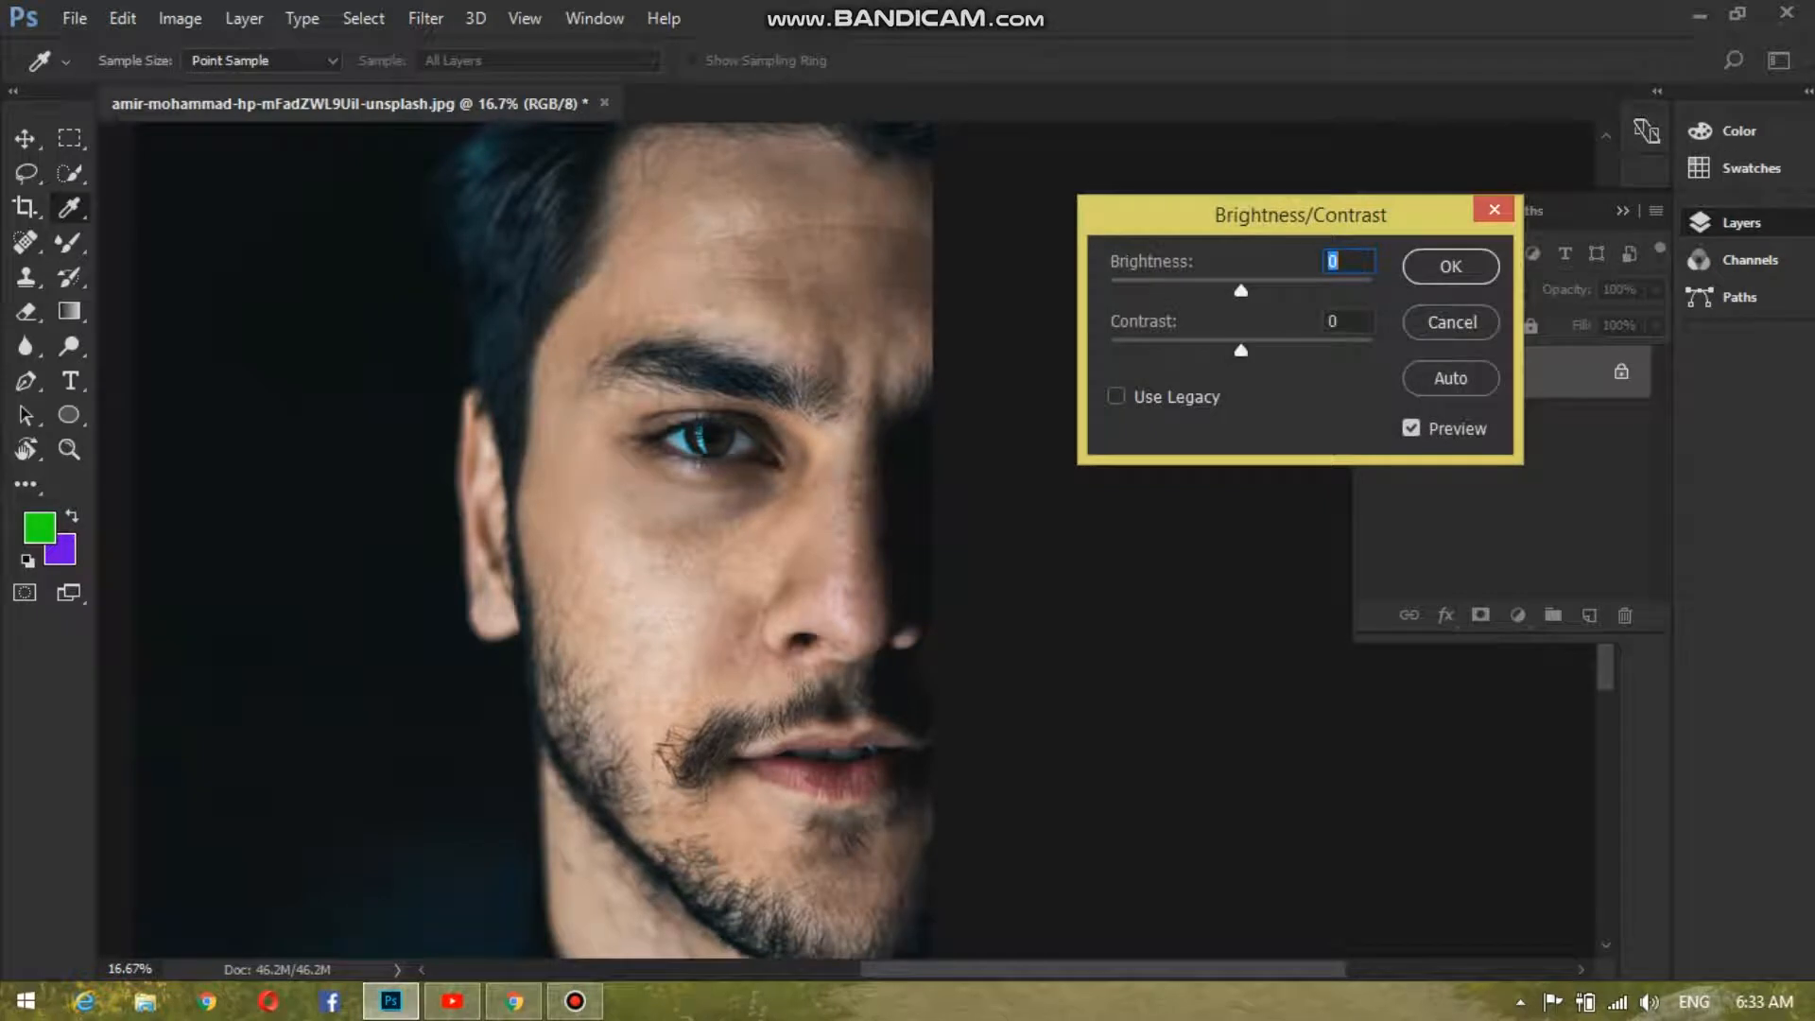
pyautogui.moveTo(1240, 290); pyautogui.dragTo(1297, 290)
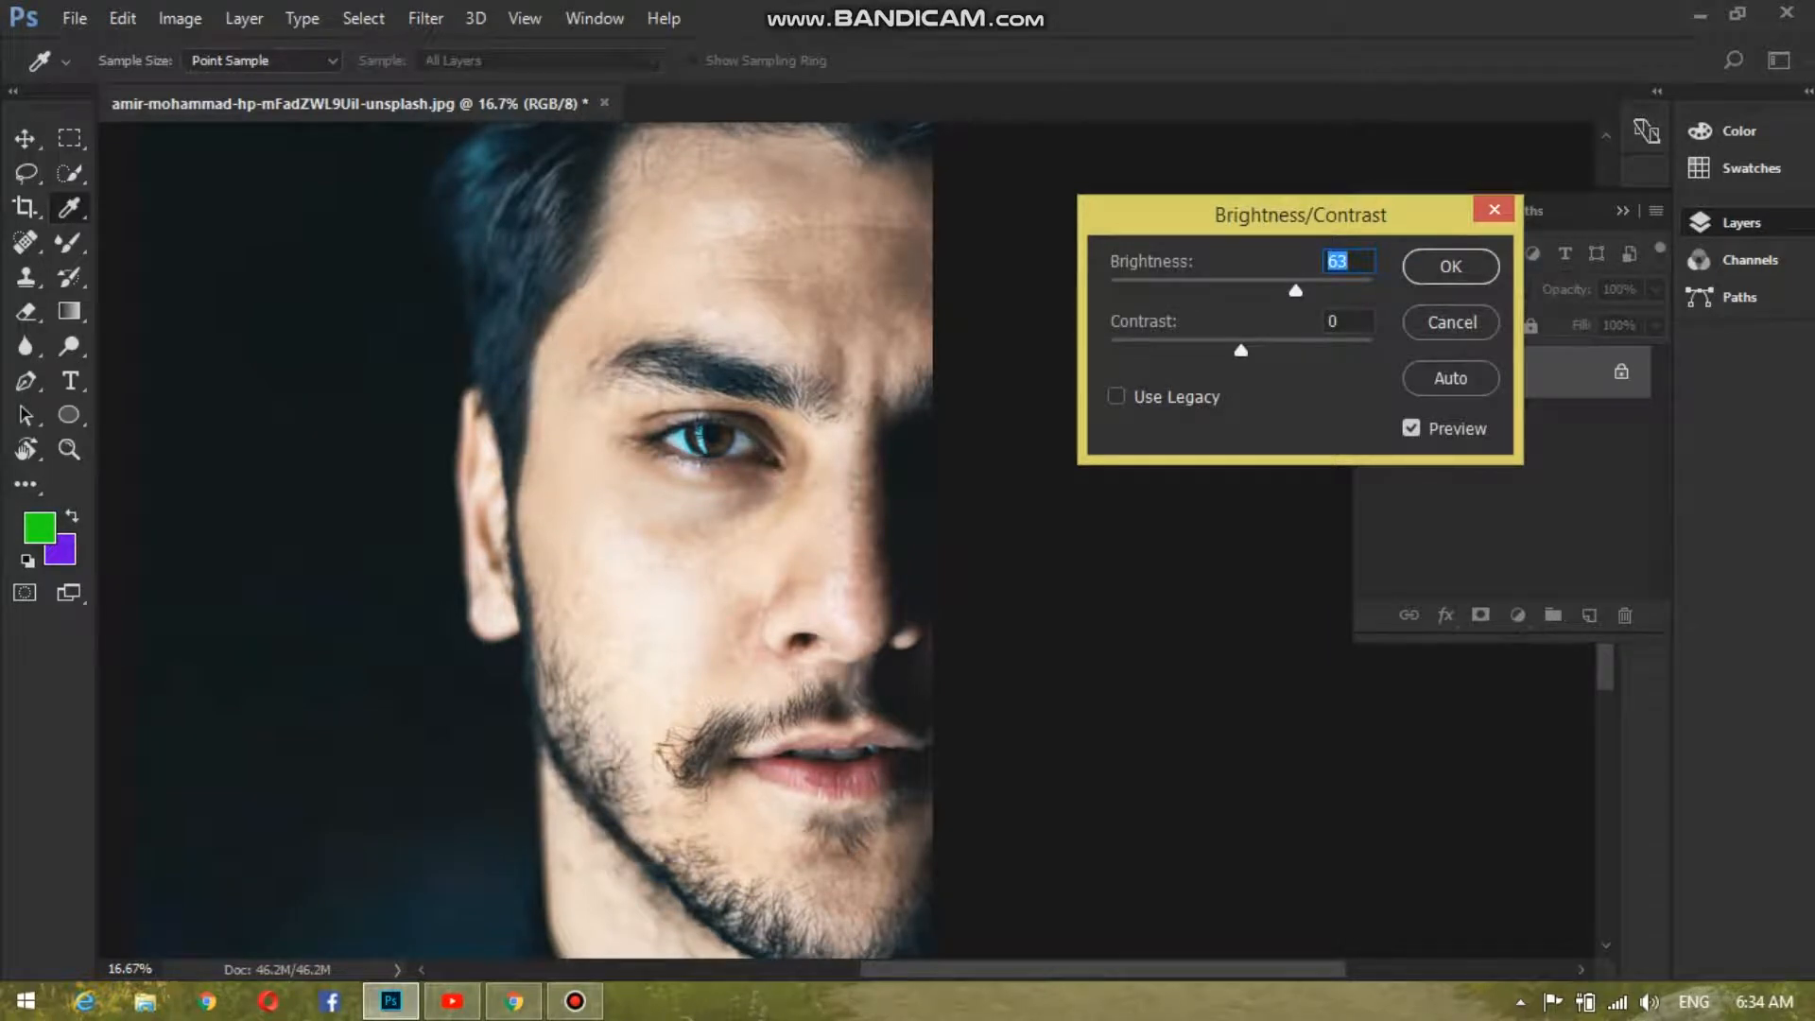
# Fine-tune the contrast of the photo by eye and apply the Brightness/Contrast adjustment.
pyautogui.press('Tab')
pyautogui.press('Up')
pyautogui.press('Up')
pyautogui.press('Up')
pyautogui.moveTo(1245, 350)
pyautogui.mouseDown()
pyautogui.moveTo(1289, 350)
pyautogui.moveTo(1212, 349)
pyautogui.mouseUp()
pyautogui.press('Up')
pyautogui.press('Up')
pyautogui.press('Up')
pyautogui.press('Up')
pyautogui.press('Up')
pyautogui.press('Up')
pyautogui.press('Up')
pyautogui.press('Up')
pyautogui.press('Up')
pyautogui.press('Up')
pyautogui.press('Down')
pyautogui.press('Down')
pyautogui.press('Down')
pyautogui.press('Down')
pyautogui.press('Down')
pyautogui.press('Down')
pyautogui.press('Down')
pyautogui.press('Down')
pyautogui.press('Down')
pyautogui.press('Up')
pyautogui.press('Up')
pyautogui.press('Up')
pyautogui.press('Up')
pyautogui.press('Up')
pyautogui.press('Up')
pyautogui.press('Up')
pyautogui.press('Down')
pyautogui.press('Down')
pyautogui.press('Down')
pyautogui.press('Down')
pyautogui.press('Down')
pyautogui.press('Down')
pyautogui.press('Down')
pyautogui.press('Down')
pyautogui.press('Down')
pyautogui.press('Down')
pyautogui.press('Up')
pyautogui.press('Up')
pyautogui.press('Up')
pyautogui.press('Up')
pyautogui.press('Up')
pyautogui.press('Up')
pyautogui.press('Up')
pyautogui.press('Up')
pyautogui.press('Up')
pyautogui.press('Up')
pyautogui.press('Up')
pyautogui.press('Return')
# Patch the dark circle and creases under the eye with clean cheek skin using the Patch Tool.
pyautogui.press('j')
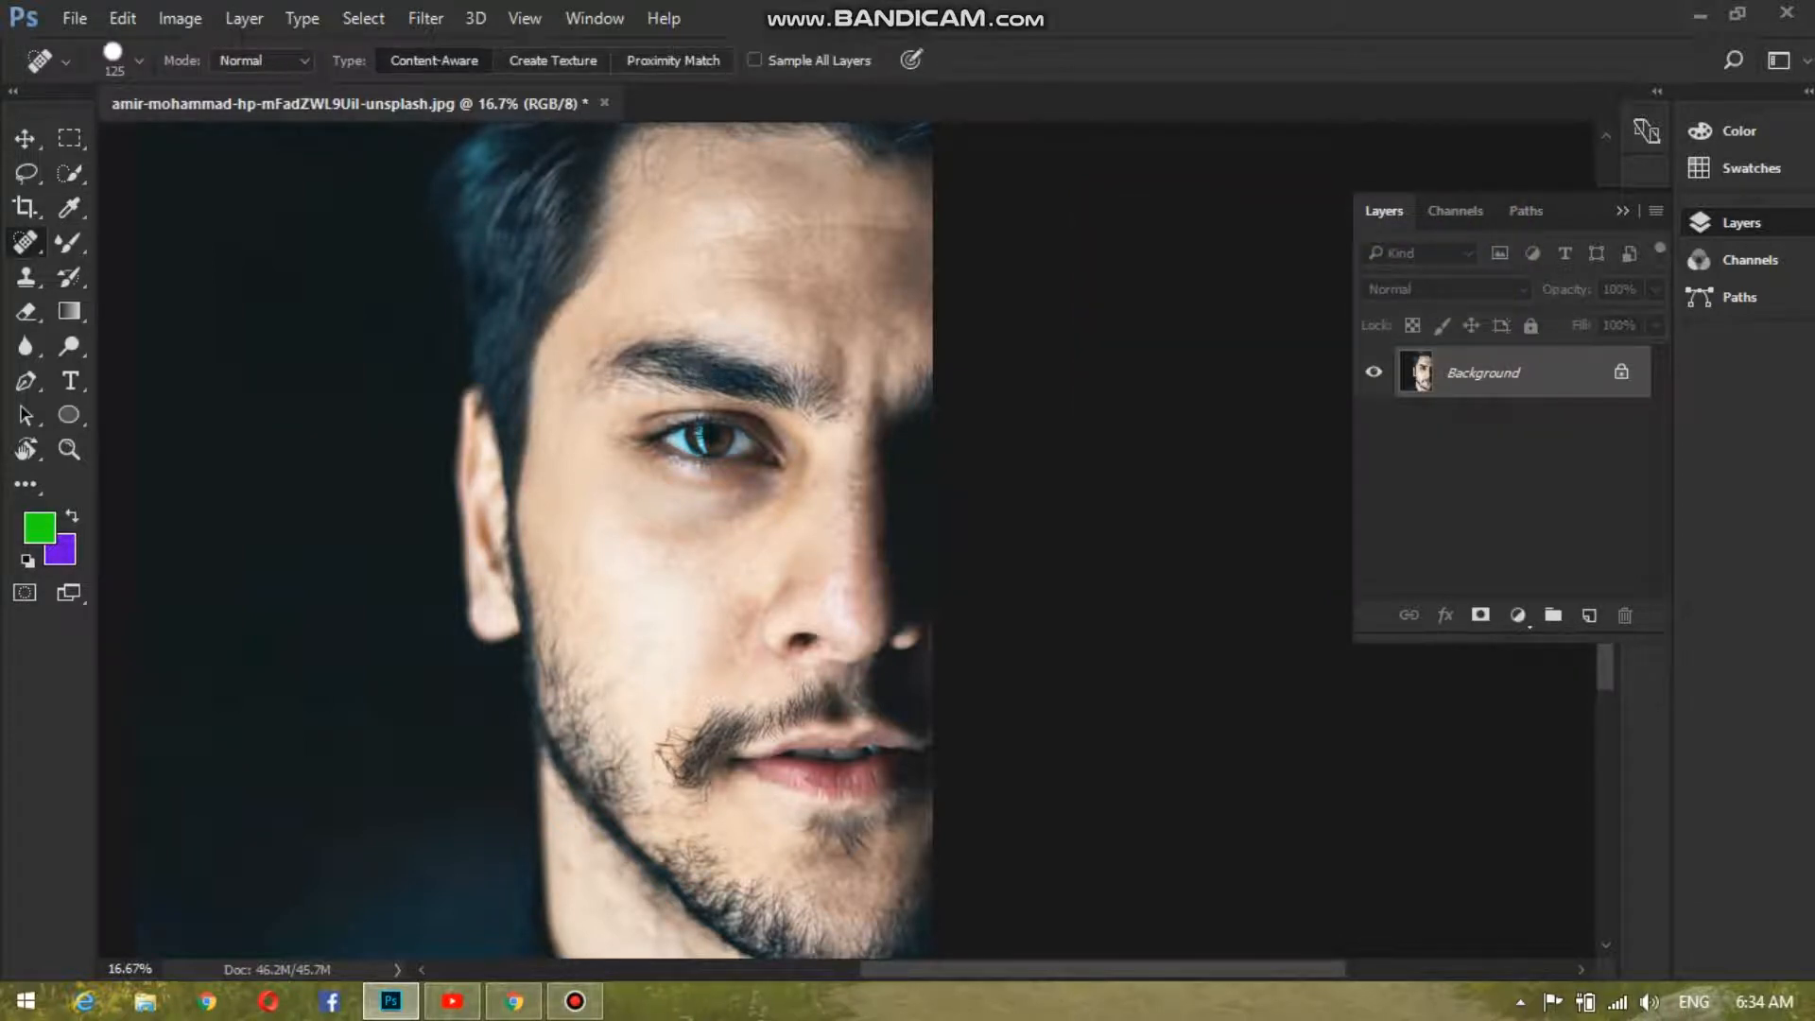
pyautogui.rightClick(26, 242)
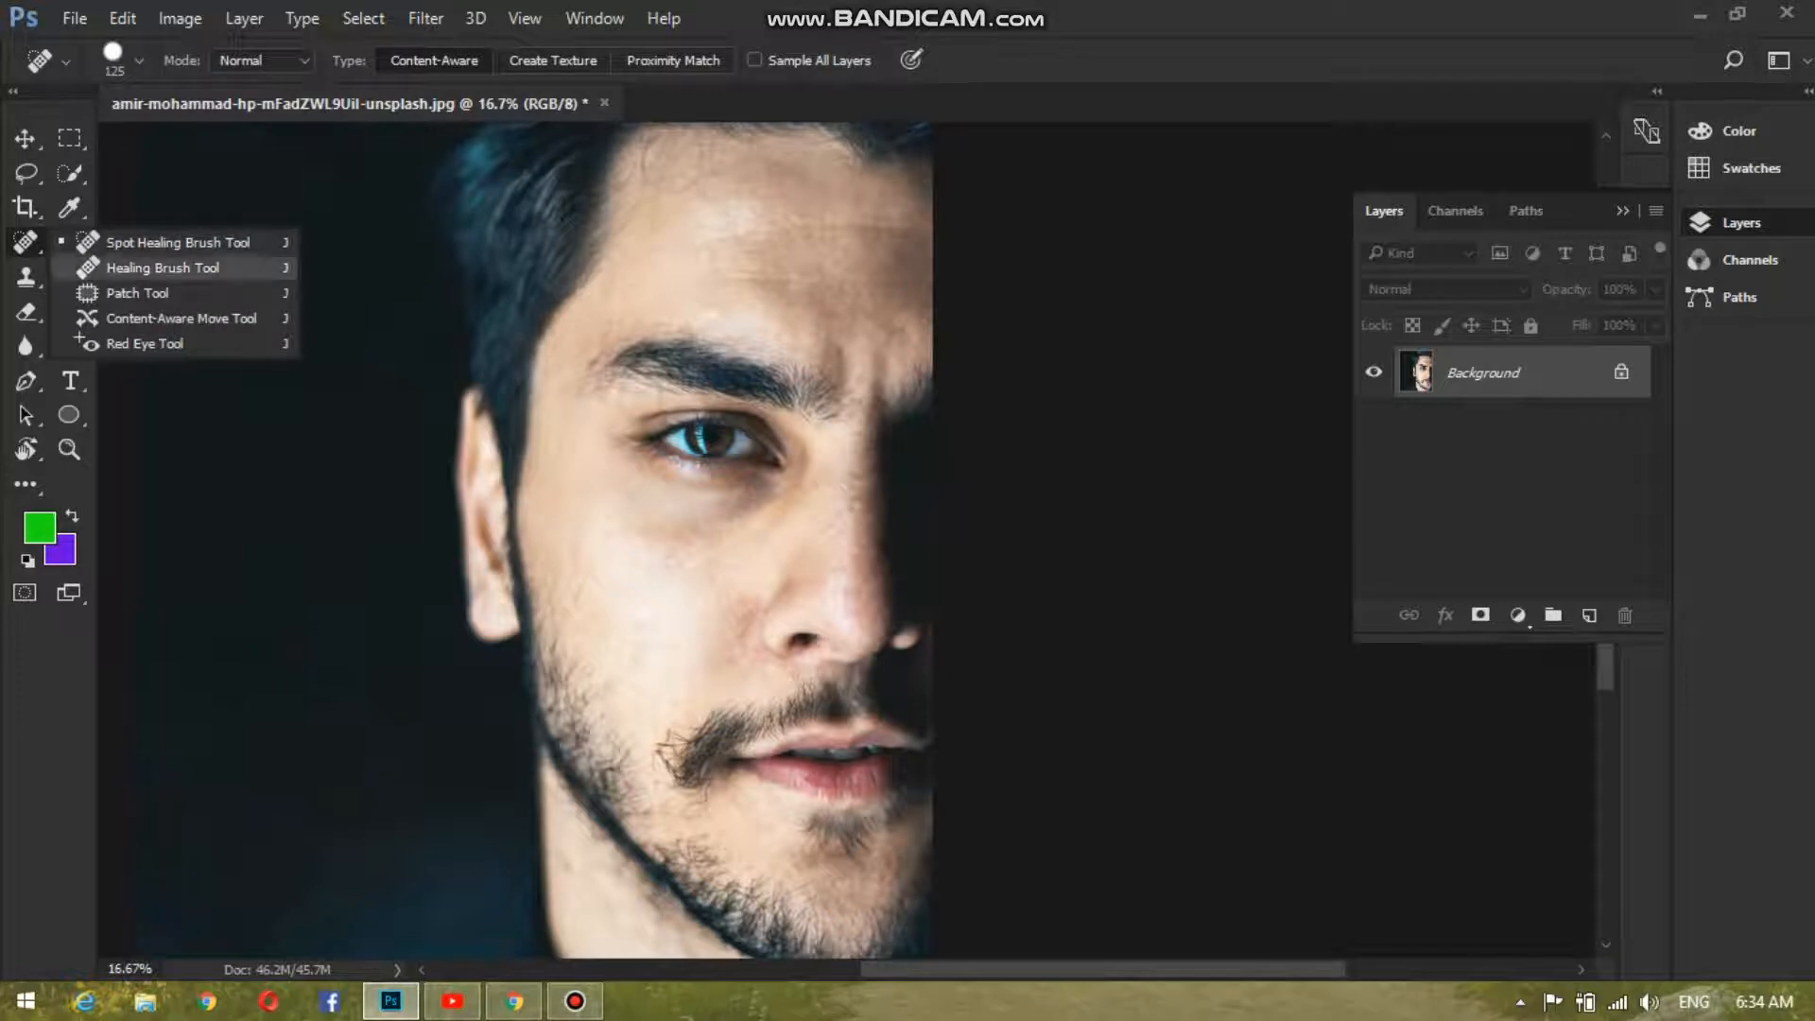
pyautogui.click(137, 293)
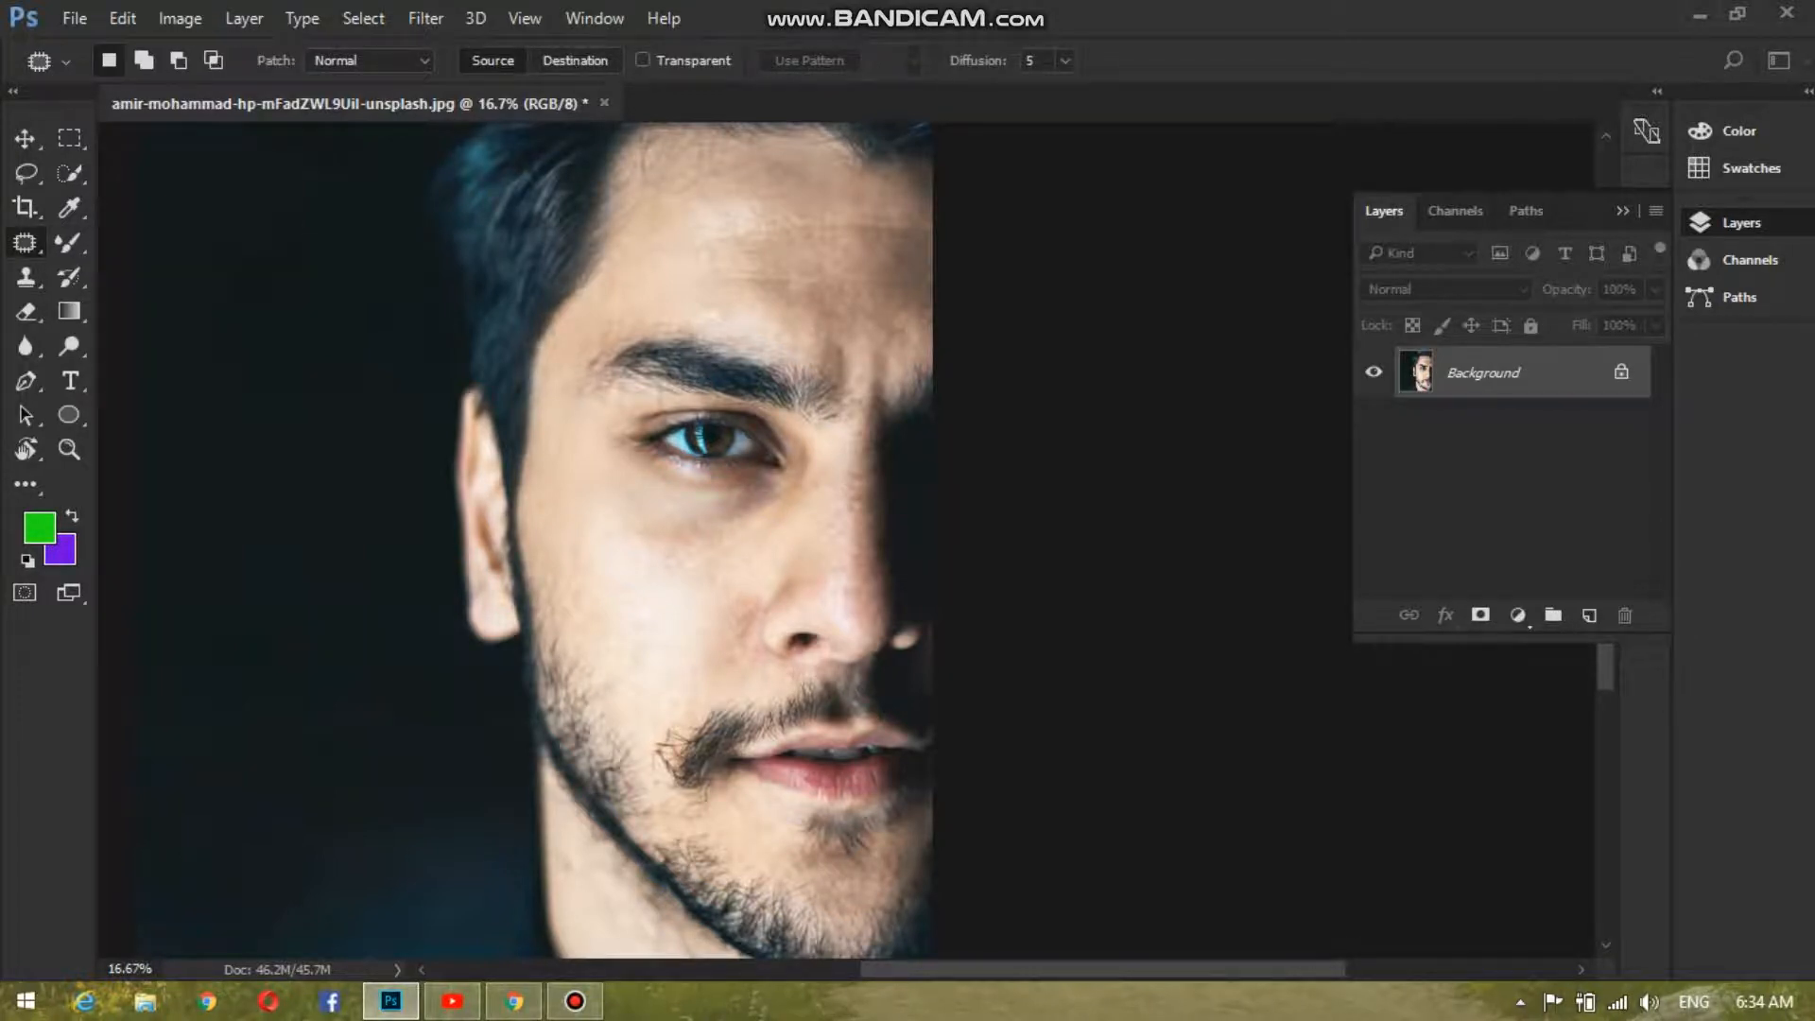
pyautogui.hotkey('ctrl', '+')
pyautogui.hotkey('ctrl', '+')
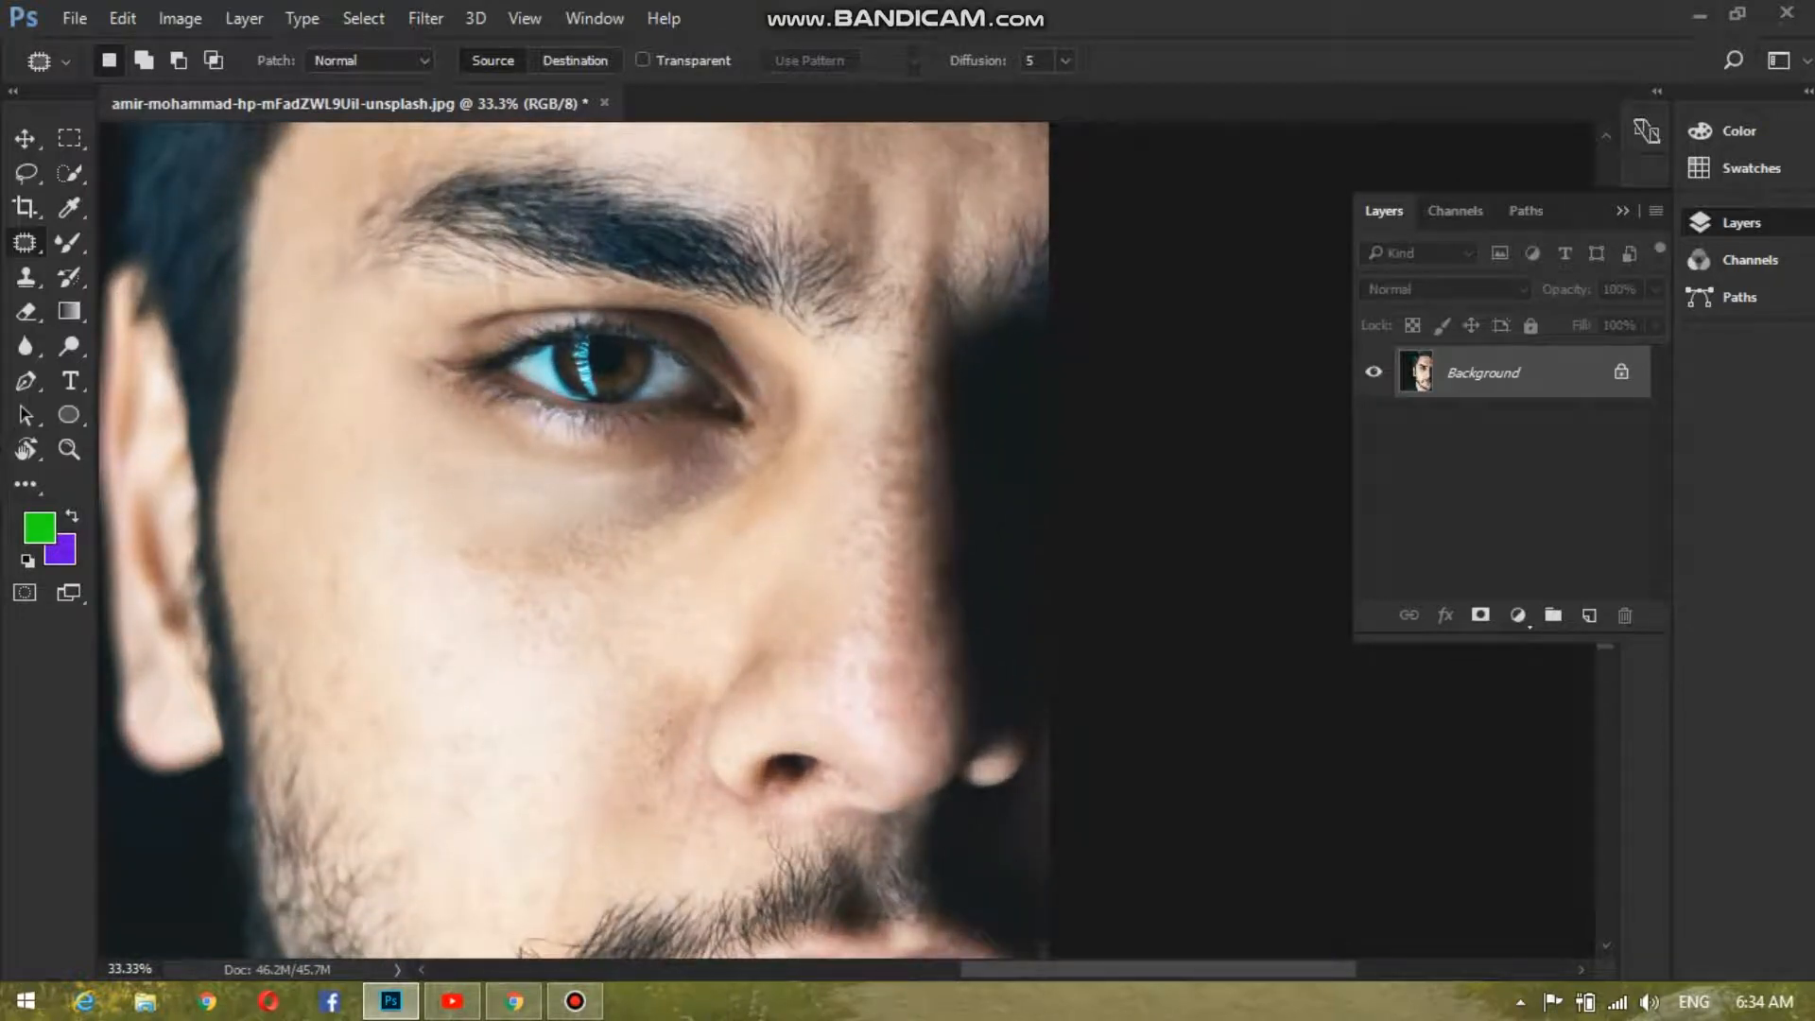
pyautogui.moveTo(678, 481)
pyautogui.mouseDown()
pyautogui.moveTo(557, 494)
pyautogui.moveTo(685, 541)
pyautogui.moveTo(734, 493)
pyautogui.moveTo(679, 480)
pyautogui.moveTo(645, 554)
pyautogui.moveTo(582, 602)
pyautogui.moveTo(530, 607)
pyautogui.moveTo(466, 577)
pyautogui.mouseUp()
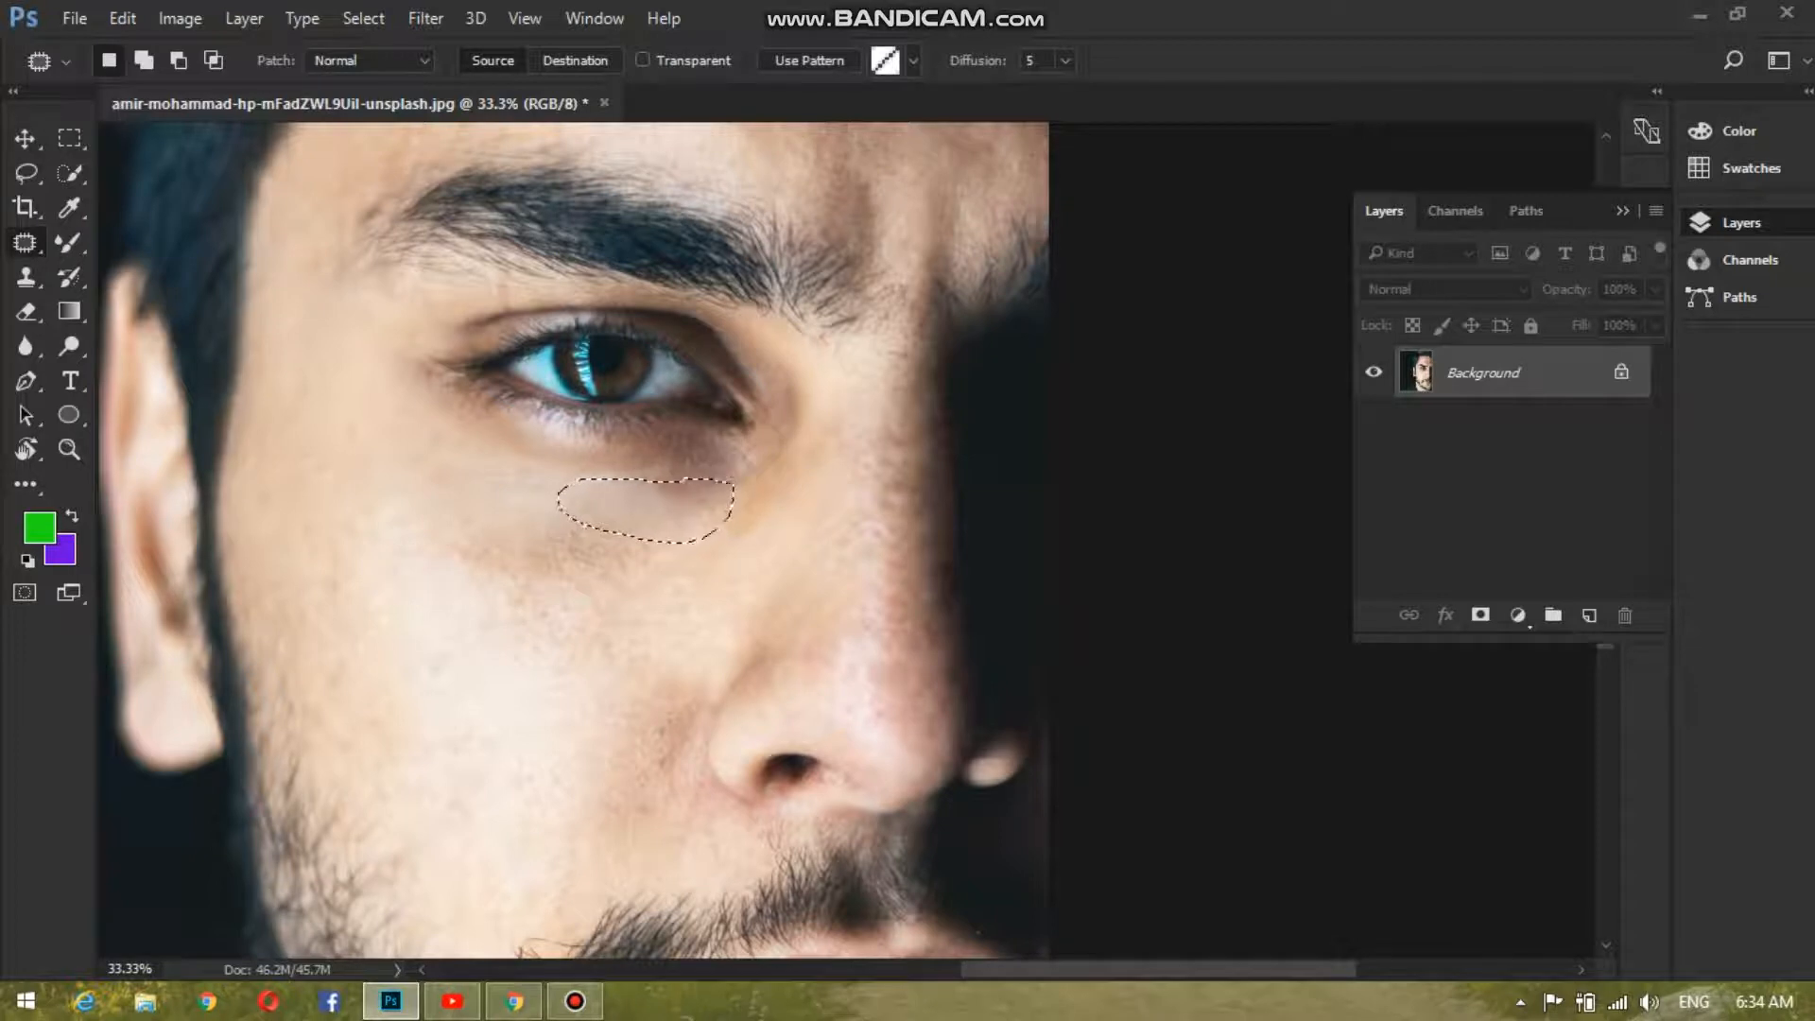
pyautogui.moveTo(735, 461); pyautogui.dragTo(667, 473)
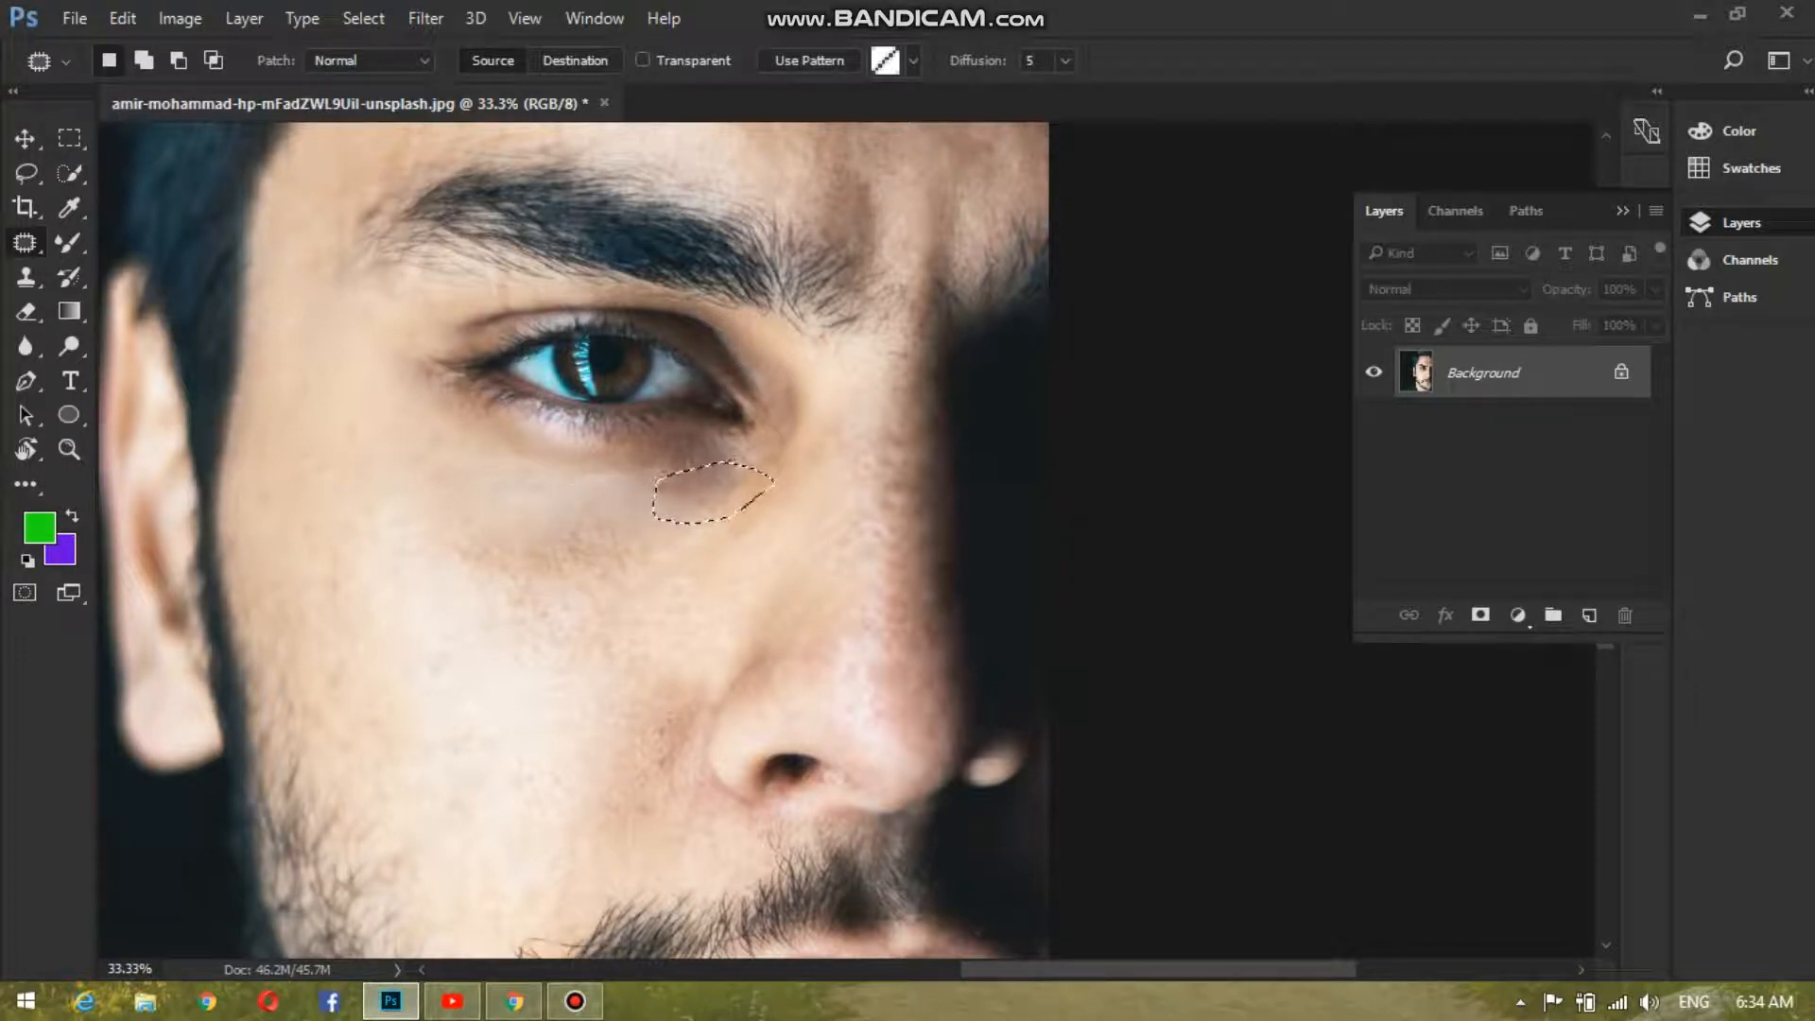
pyautogui.moveTo(714, 492); pyautogui.dragTo(569, 610)
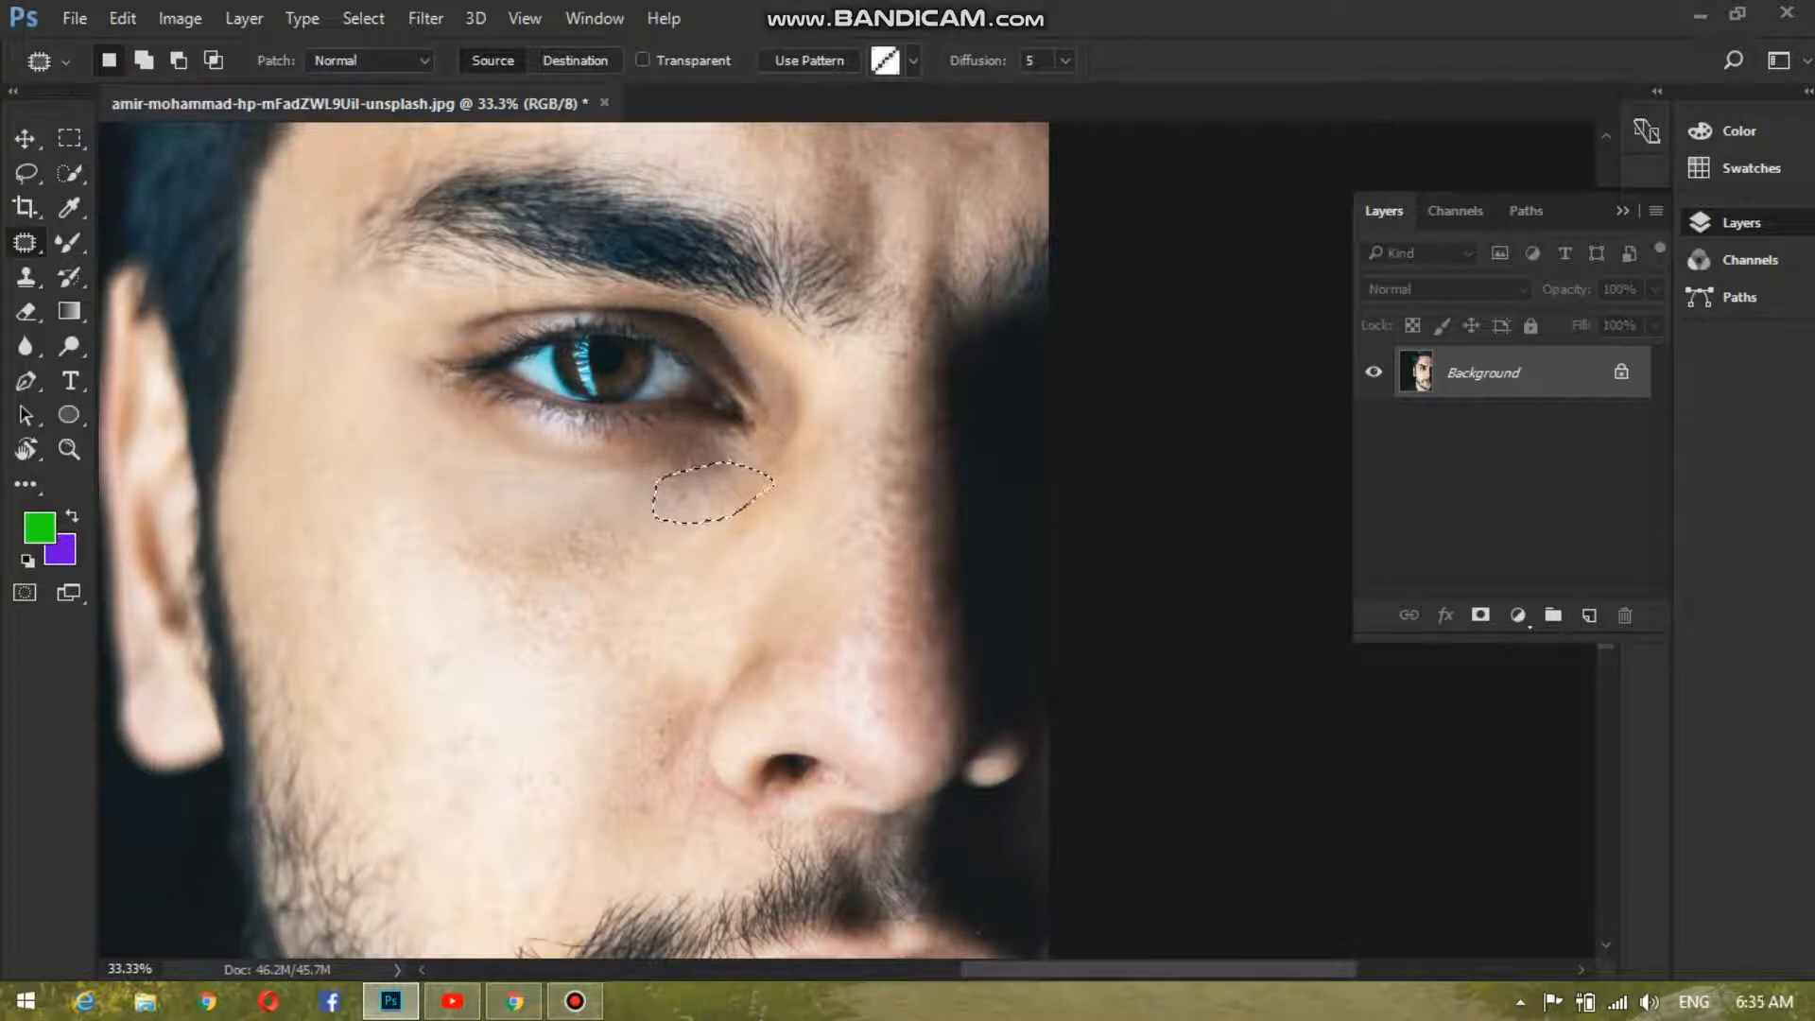
pyautogui.moveTo(590, 534)
pyautogui.mouseDown()
pyautogui.moveTo(523, 536)
pyautogui.moveTo(619, 567)
pyautogui.moveTo(596, 509)
pyautogui.moveTo(582, 550)
pyautogui.moveTo(530, 557)
pyautogui.moveTo(430, 527)
pyautogui.mouseUp()
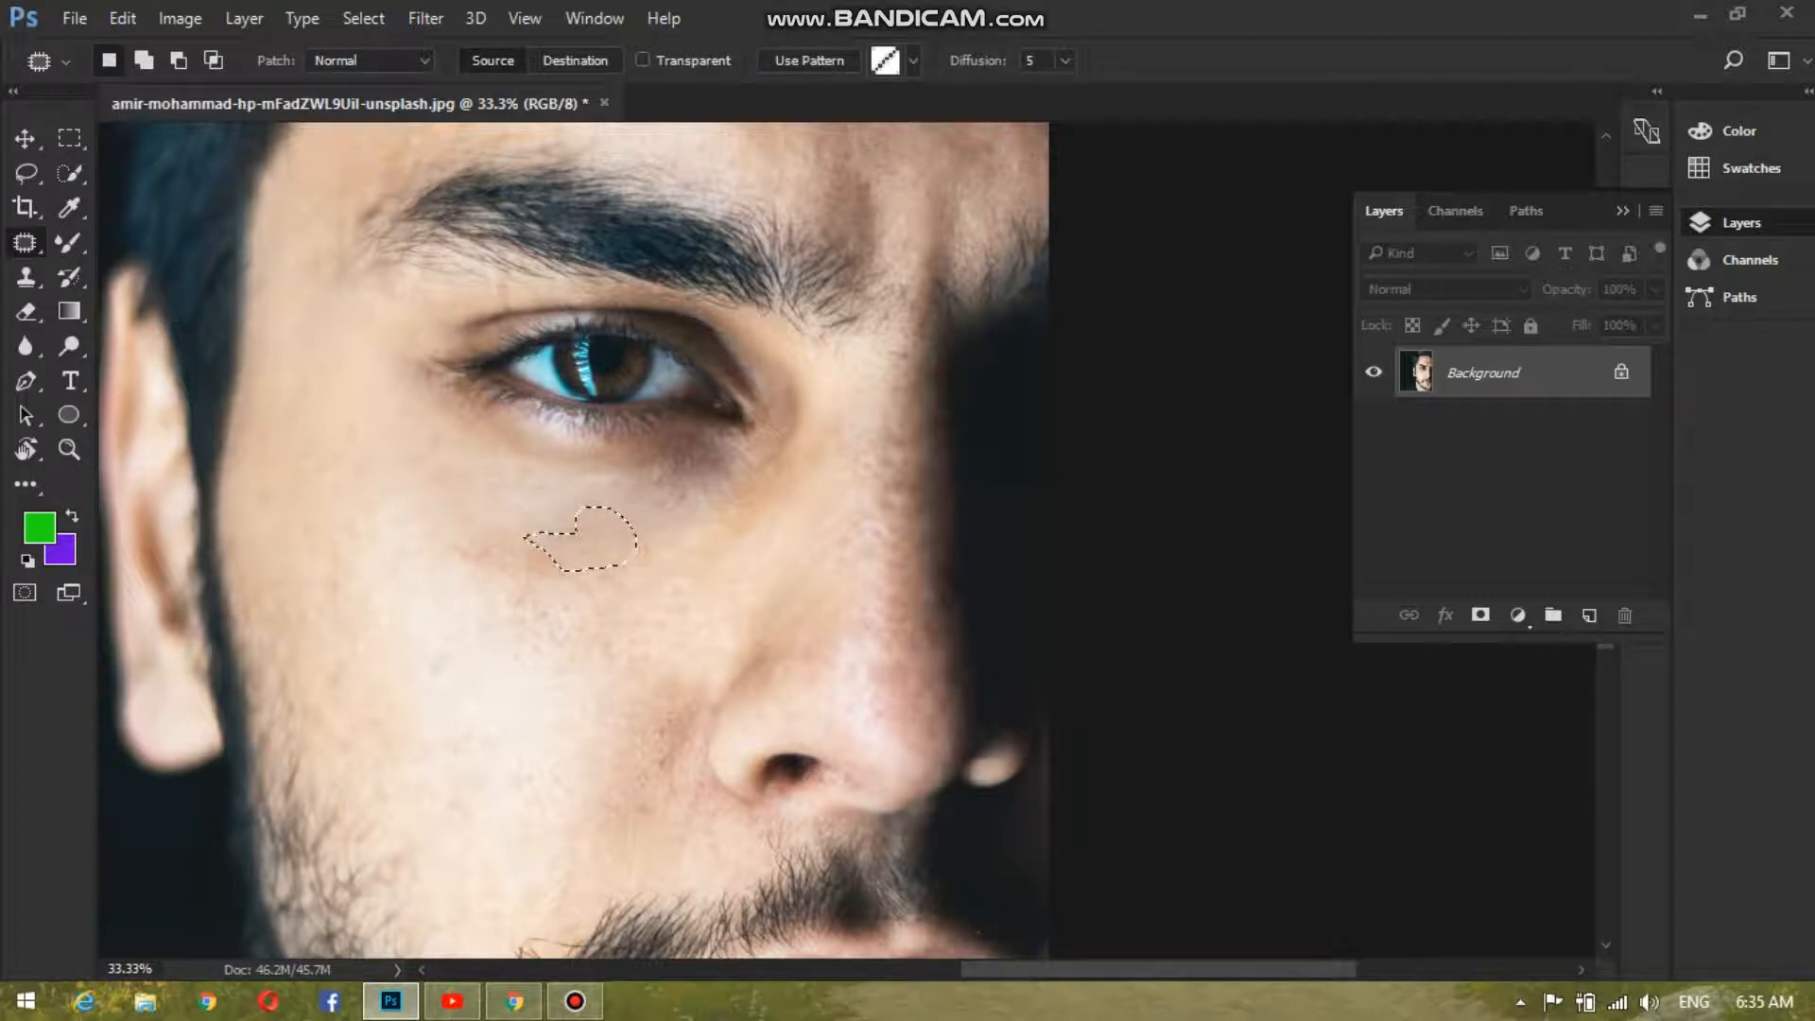
# Try to patch the wrinkles on the shadowed side of the forehead with smoother skin using the Patch Tool.
pyautogui.moveTo(430, 528); pyautogui.dragTo(374, 996)
pyautogui.moveTo(908, 464)
pyautogui.mouseDown()
pyautogui.moveTo(708, 509)
pyautogui.moveTo(748, 624)
pyautogui.moveTo(892, 652)
pyautogui.moveTo(949, 591)
pyautogui.moveTo(967, 508)
pyautogui.moveTo(904, 463)
pyautogui.mouseUp()
pyautogui.moveTo(823, 558)
pyautogui.mouseDown()
pyautogui.moveTo(691, 501)
pyautogui.moveTo(529, 475)
pyautogui.mouseUp()
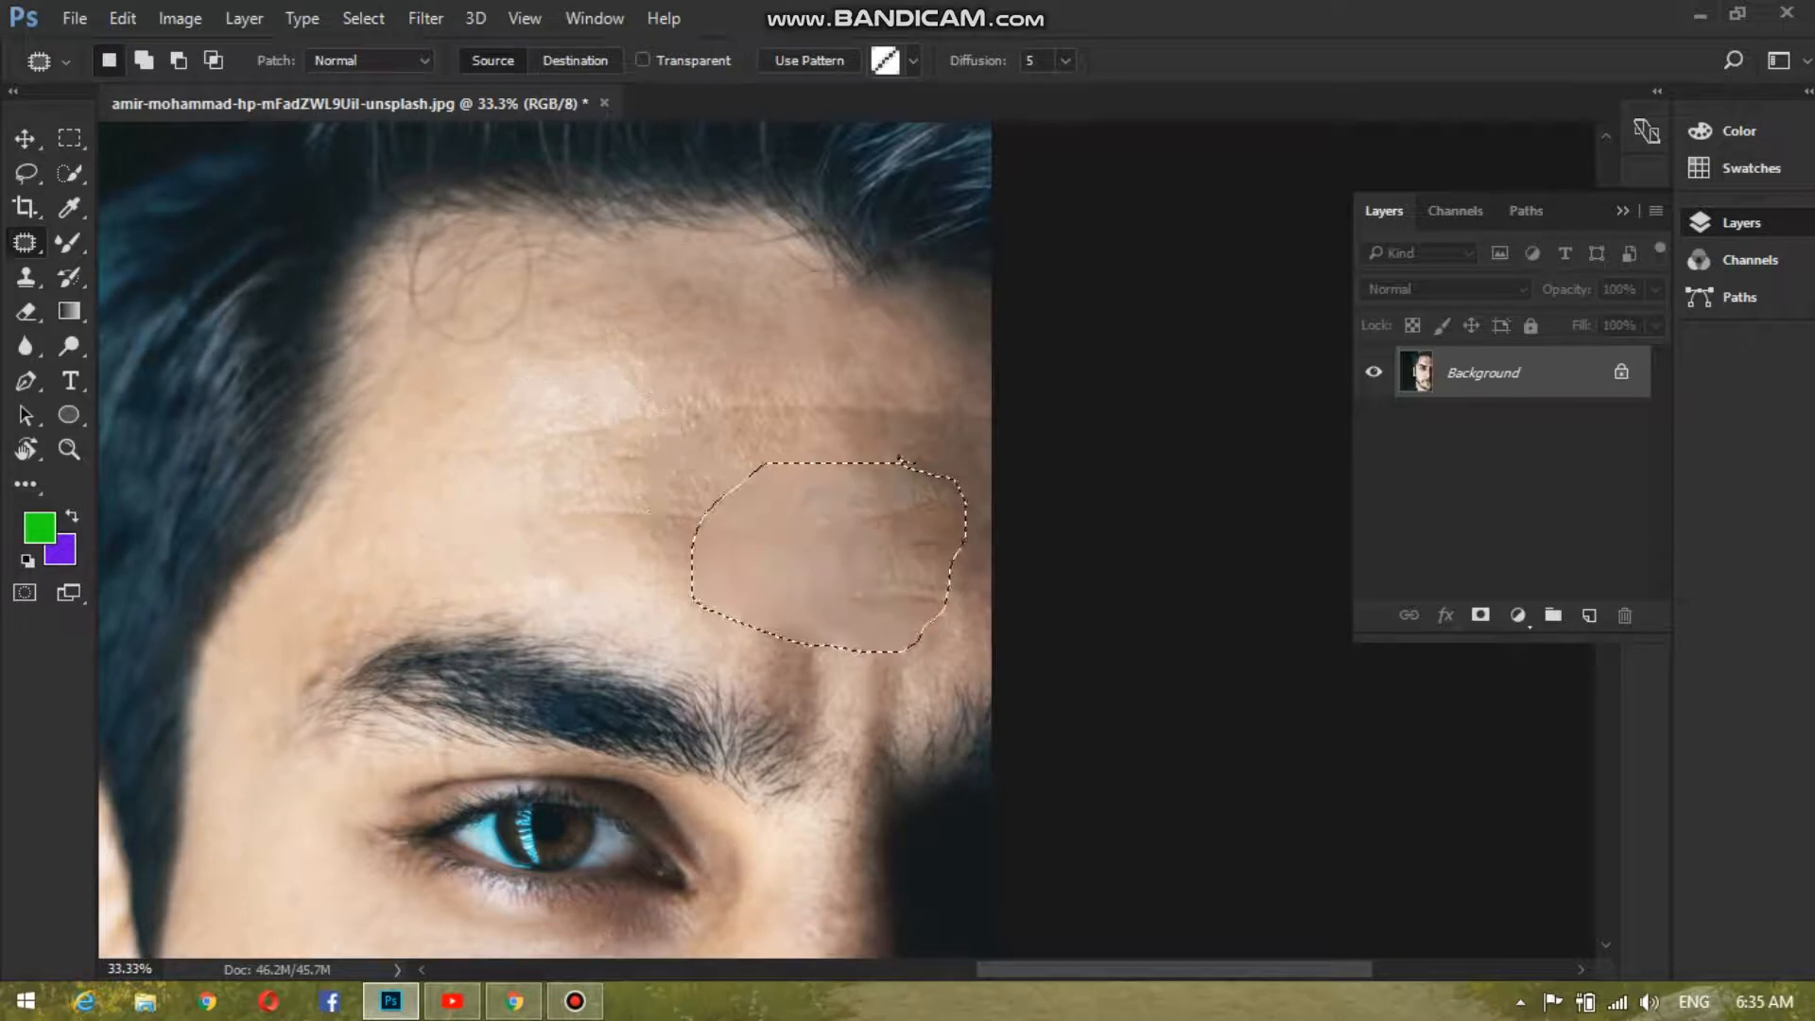
pyautogui.hotkey('ctrl', 'd')
pyautogui.moveTo(971, 461)
pyautogui.mouseDown()
pyautogui.moveTo(946, 549)
pyautogui.moveTo(986, 485)
pyautogui.moveTo(945, 472)
pyautogui.moveTo(889, 376)
pyautogui.mouseUp()
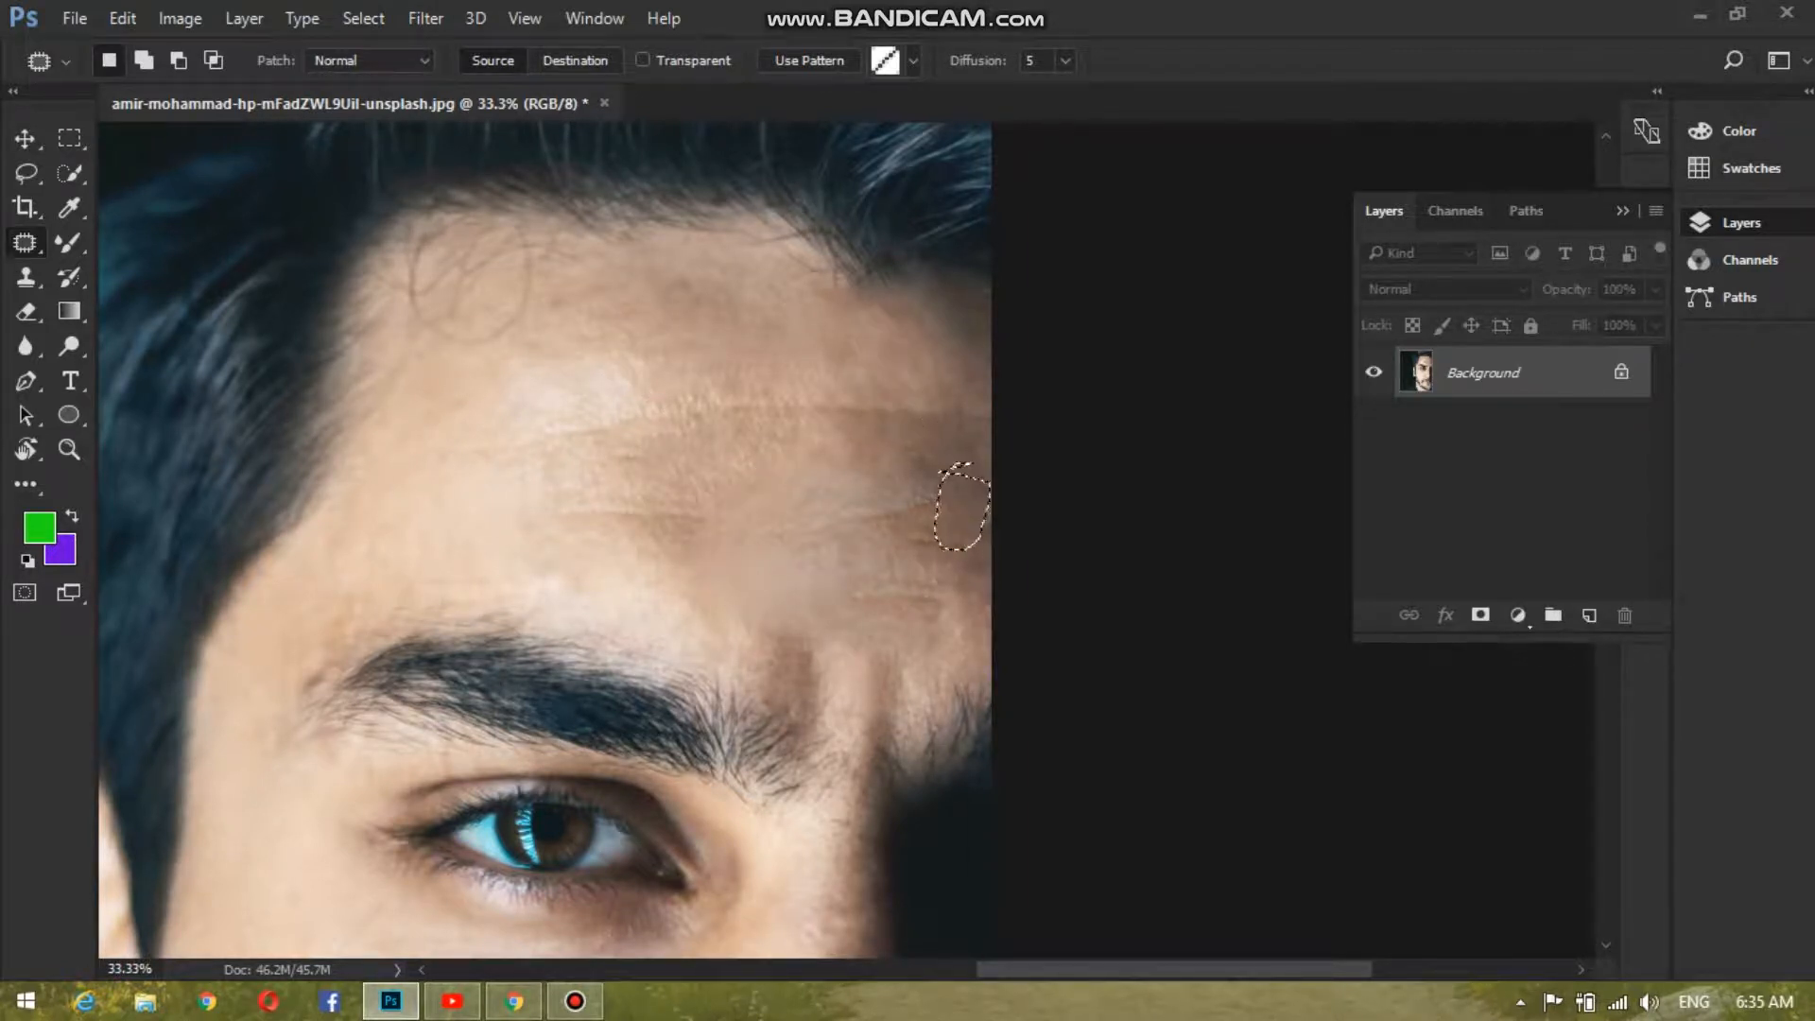
pyautogui.moveTo(922, 535)
pyautogui.mouseDown()
pyautogui.moveTo(910, 547)
pyautogui.moveTo(972, 616)
pyautogui.moveTo(747, 503)
pyautogui.mouseUp()
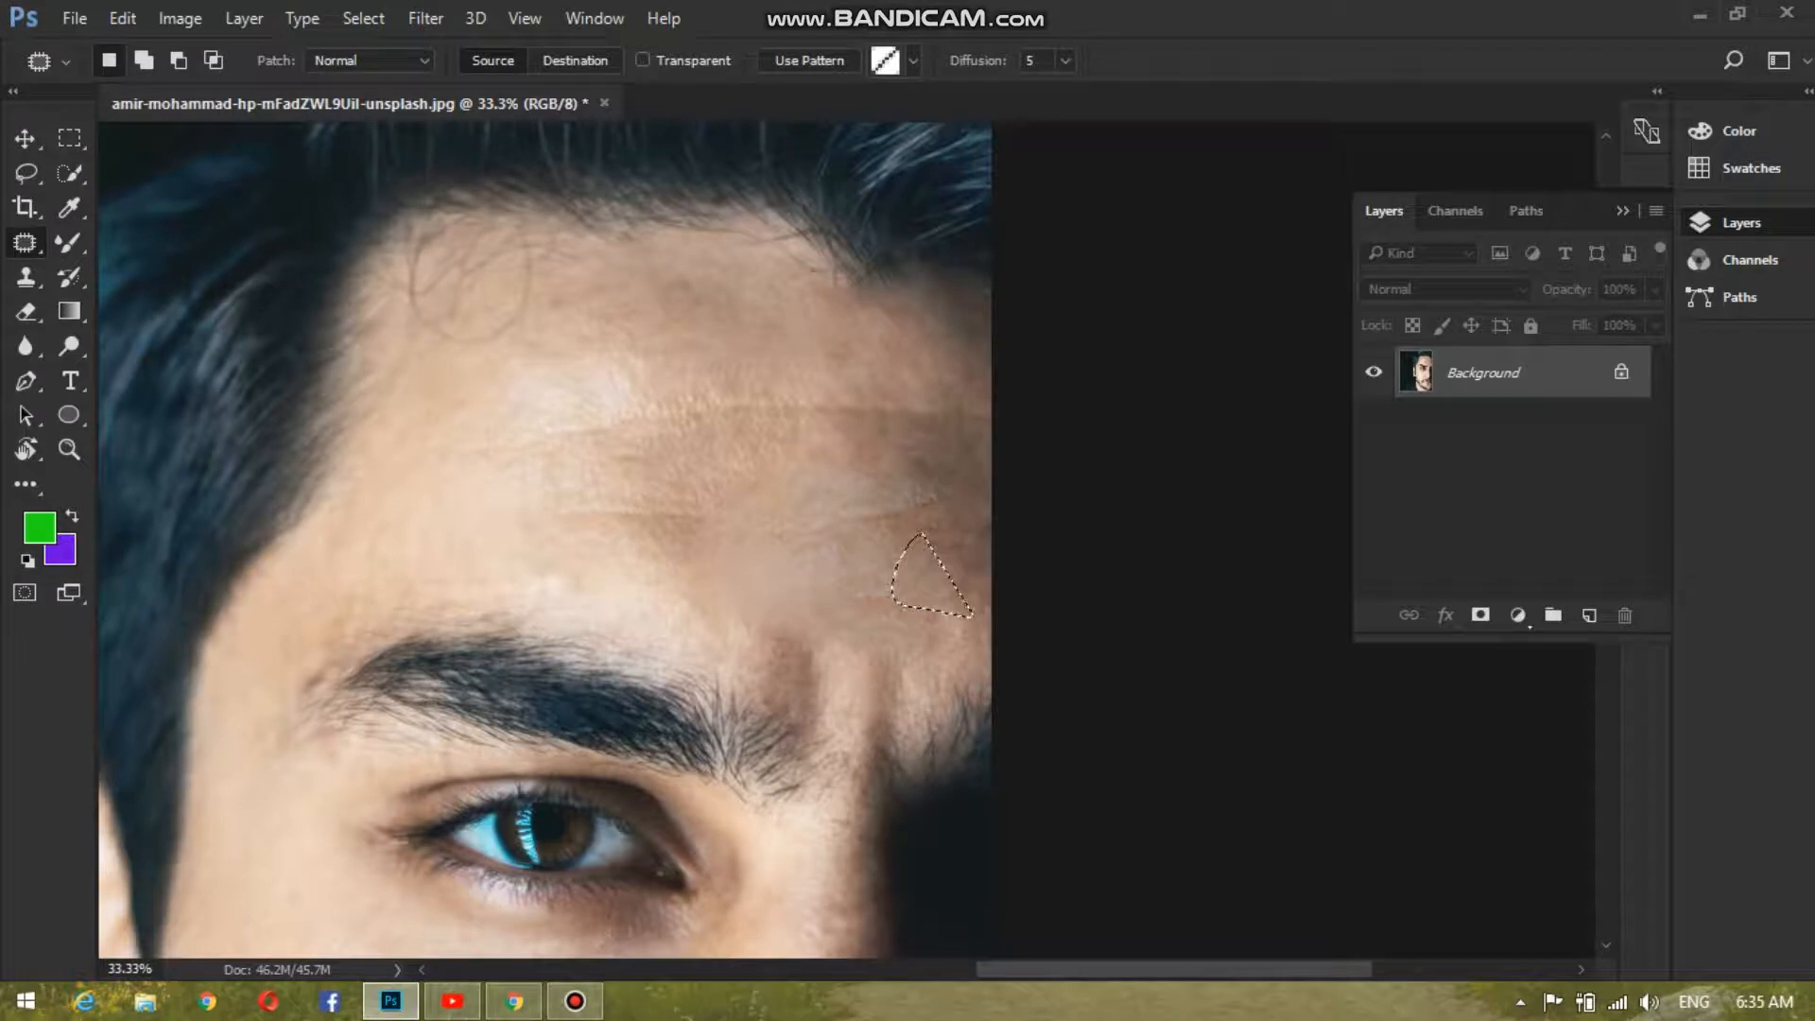
pyautogui.hotkey('ctrl', 'd')
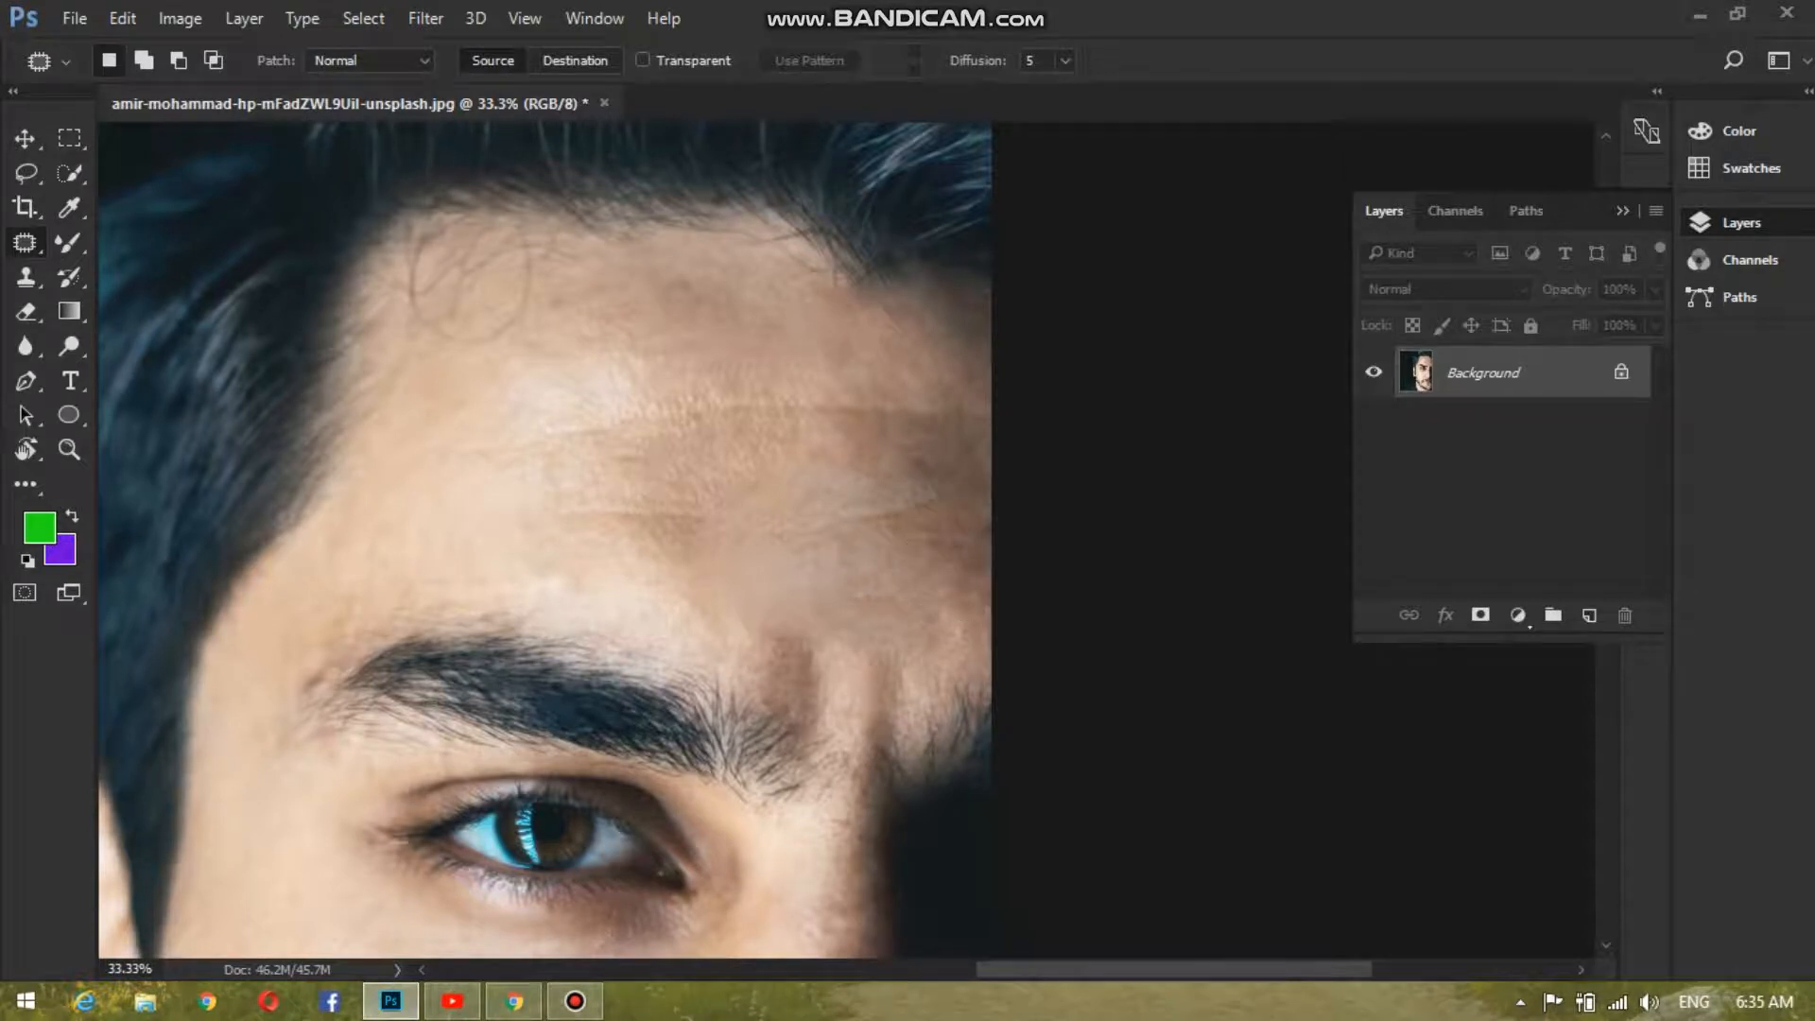
# Undo the patches made on the forehead, going back to the under-eye patch.
pyautogui.hotkey('ctrl', '-')
pyautogui.hotkey('ctrl', '-')
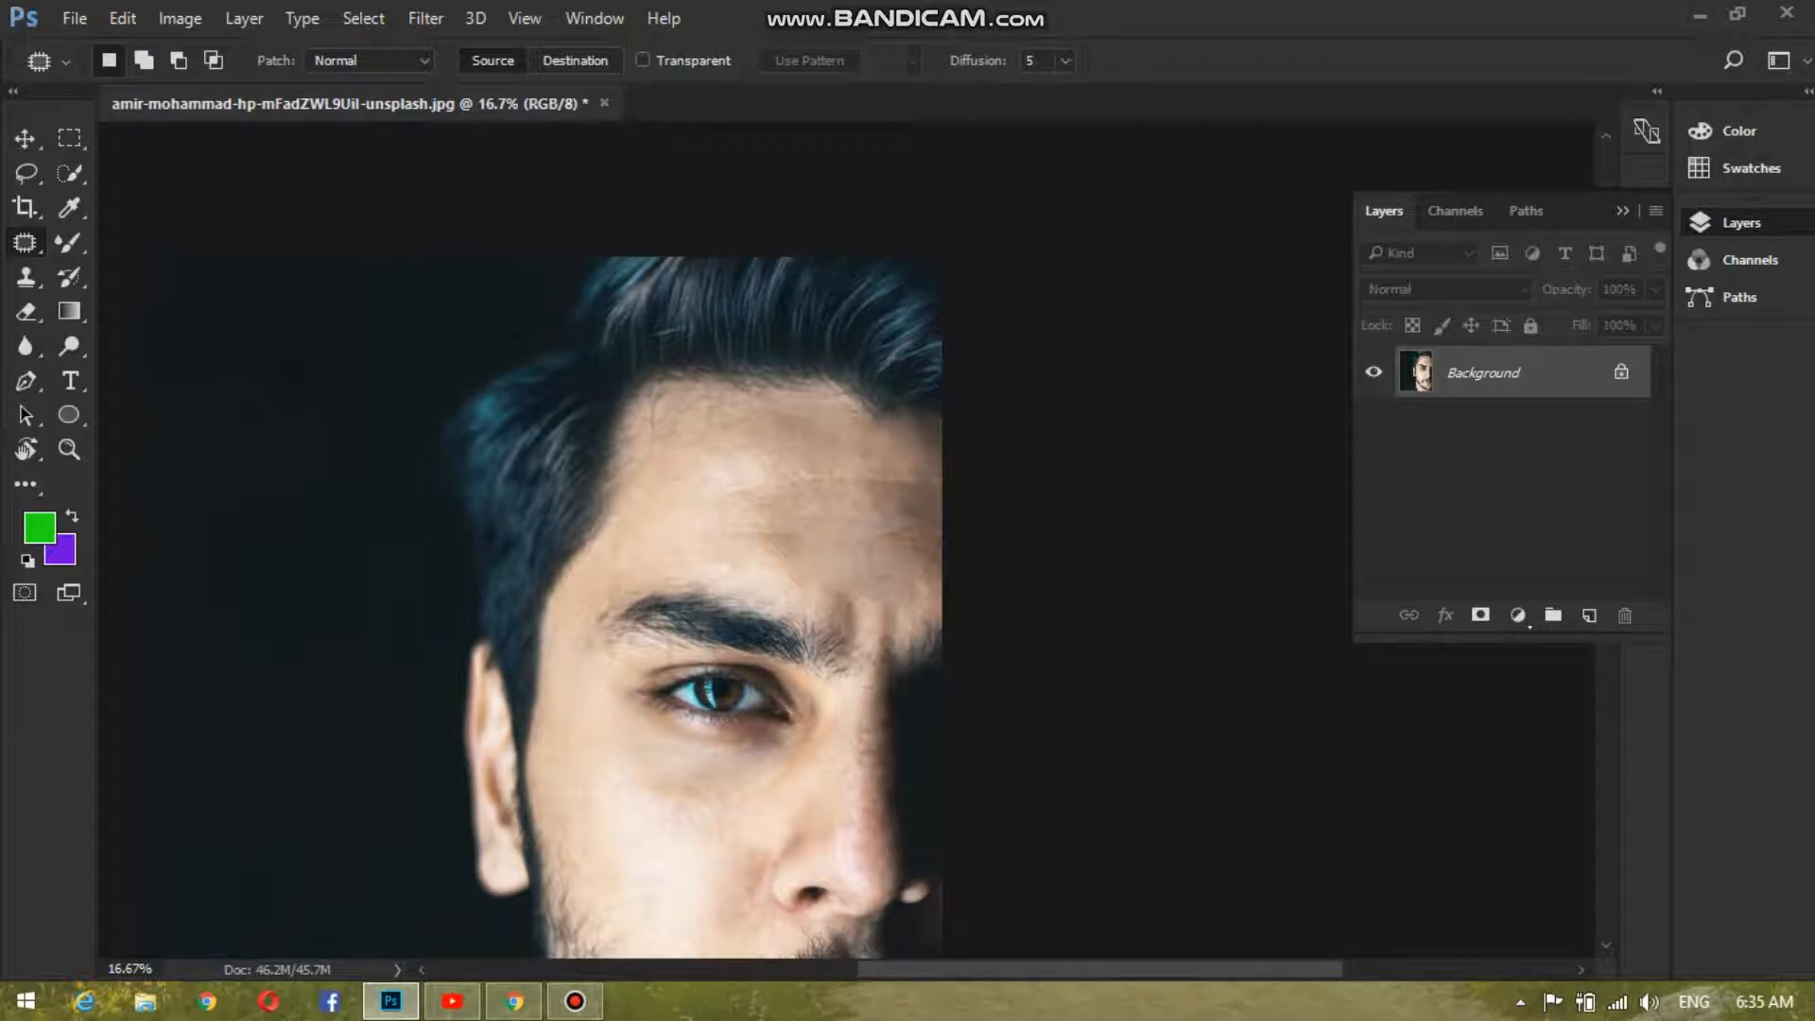
pyautogui.hotkey('ctrl', 'shift', 'd')
pyautogui.hotkey('ctrl', 'alt', 'z')
pyautogui.hotkey('ctrl', 'alt', 'z')
pyautogui.hotkey('ctrl', 'alt', 'z')
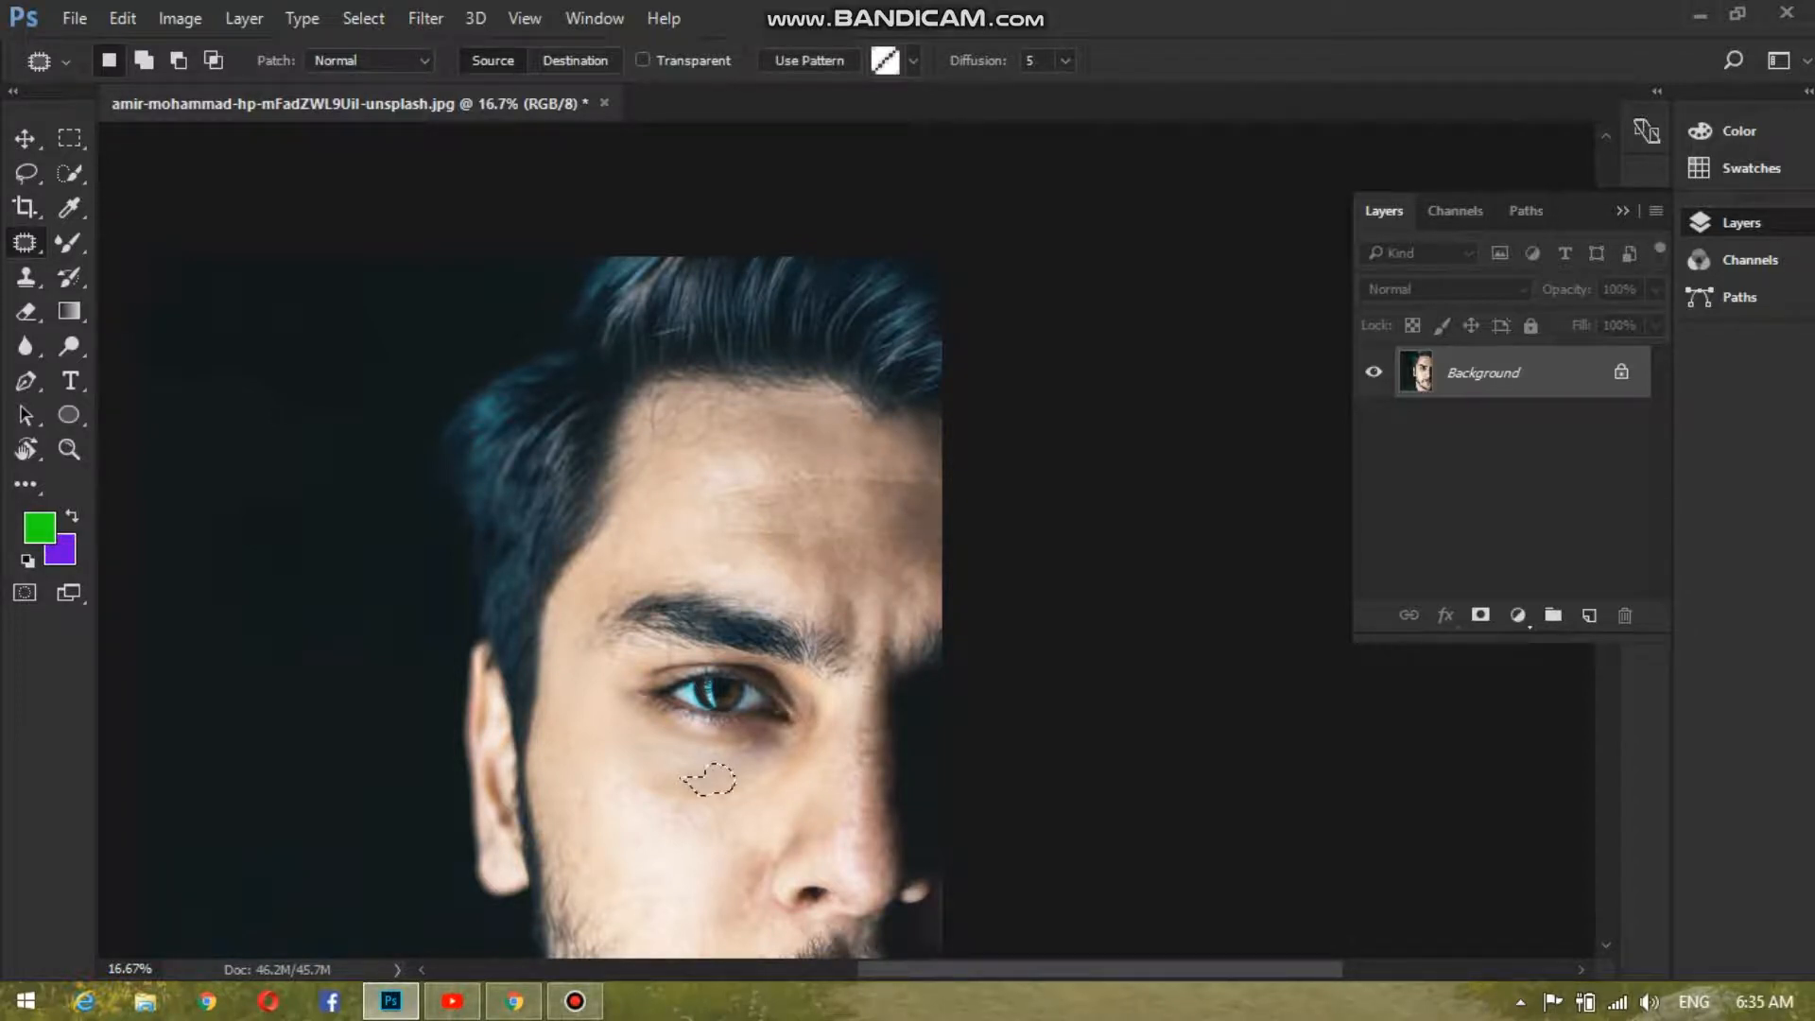
# Clear the under-eye selection and set the Mixer Brush to 40% wet and 65% mix.
pyautogui.hotkey('ctrl', 'd')
pyautogui.click(69, 242)
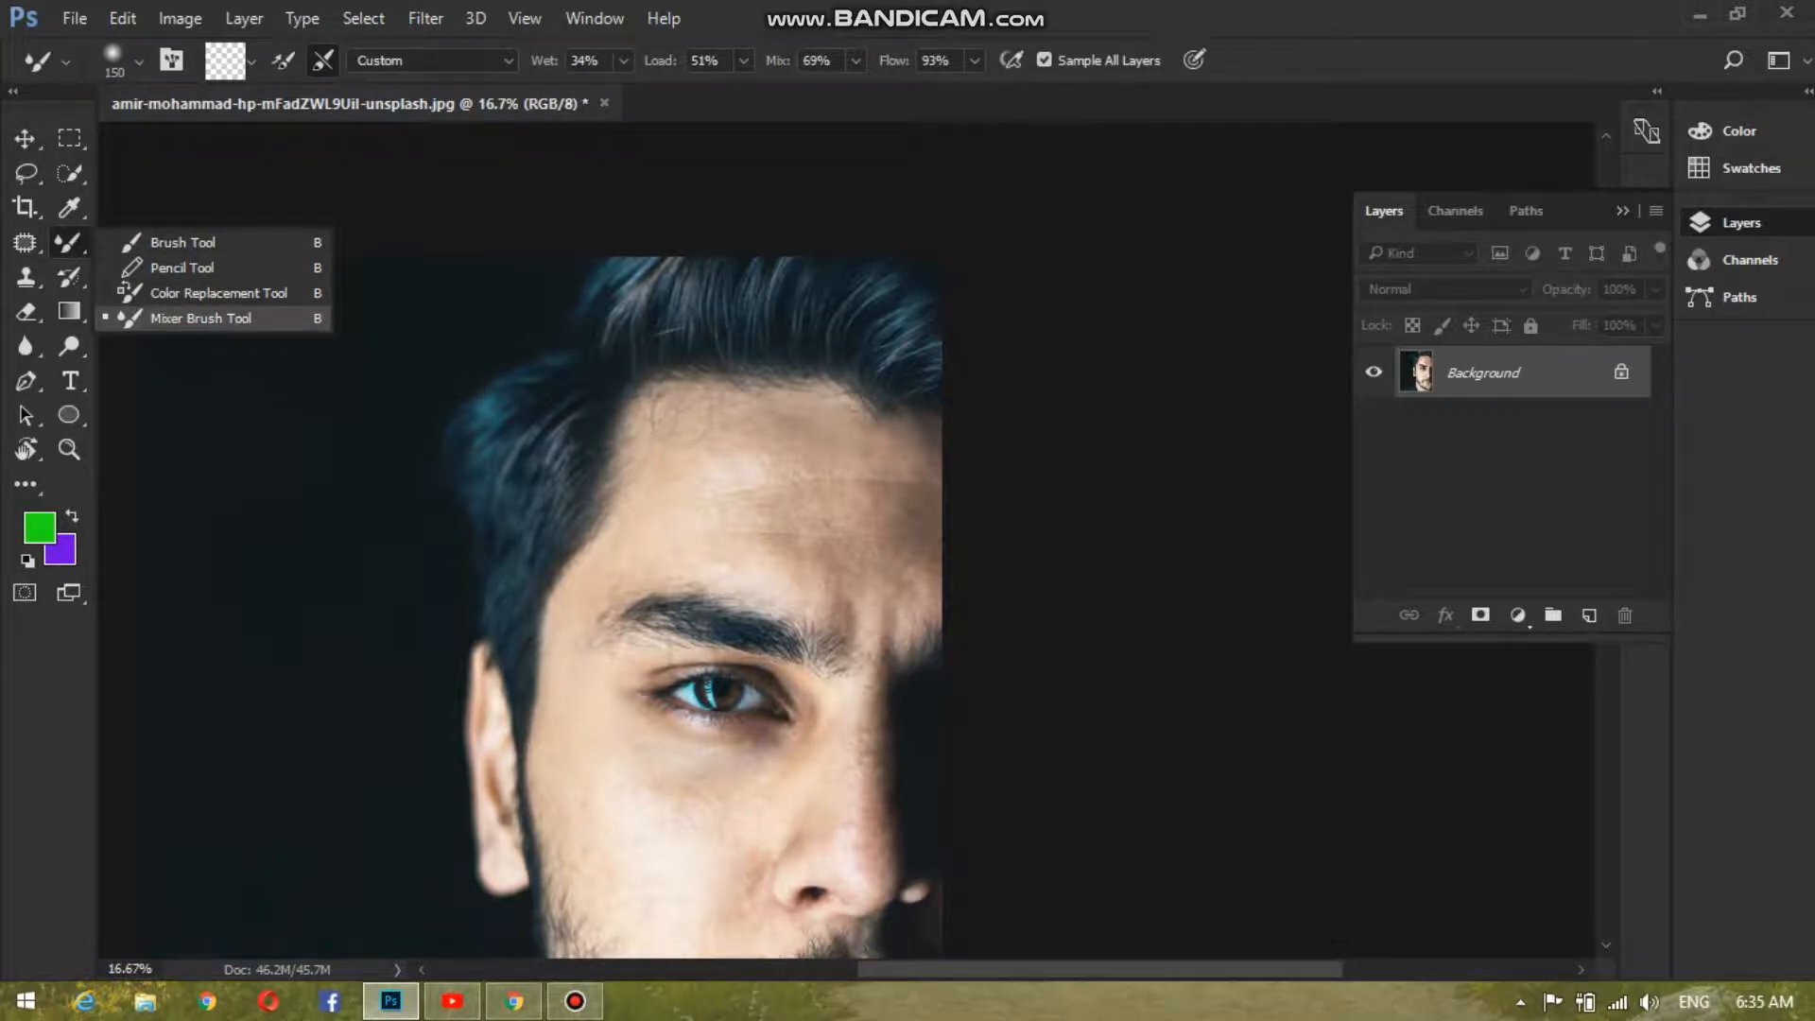
pyautogui.click(201, 318)
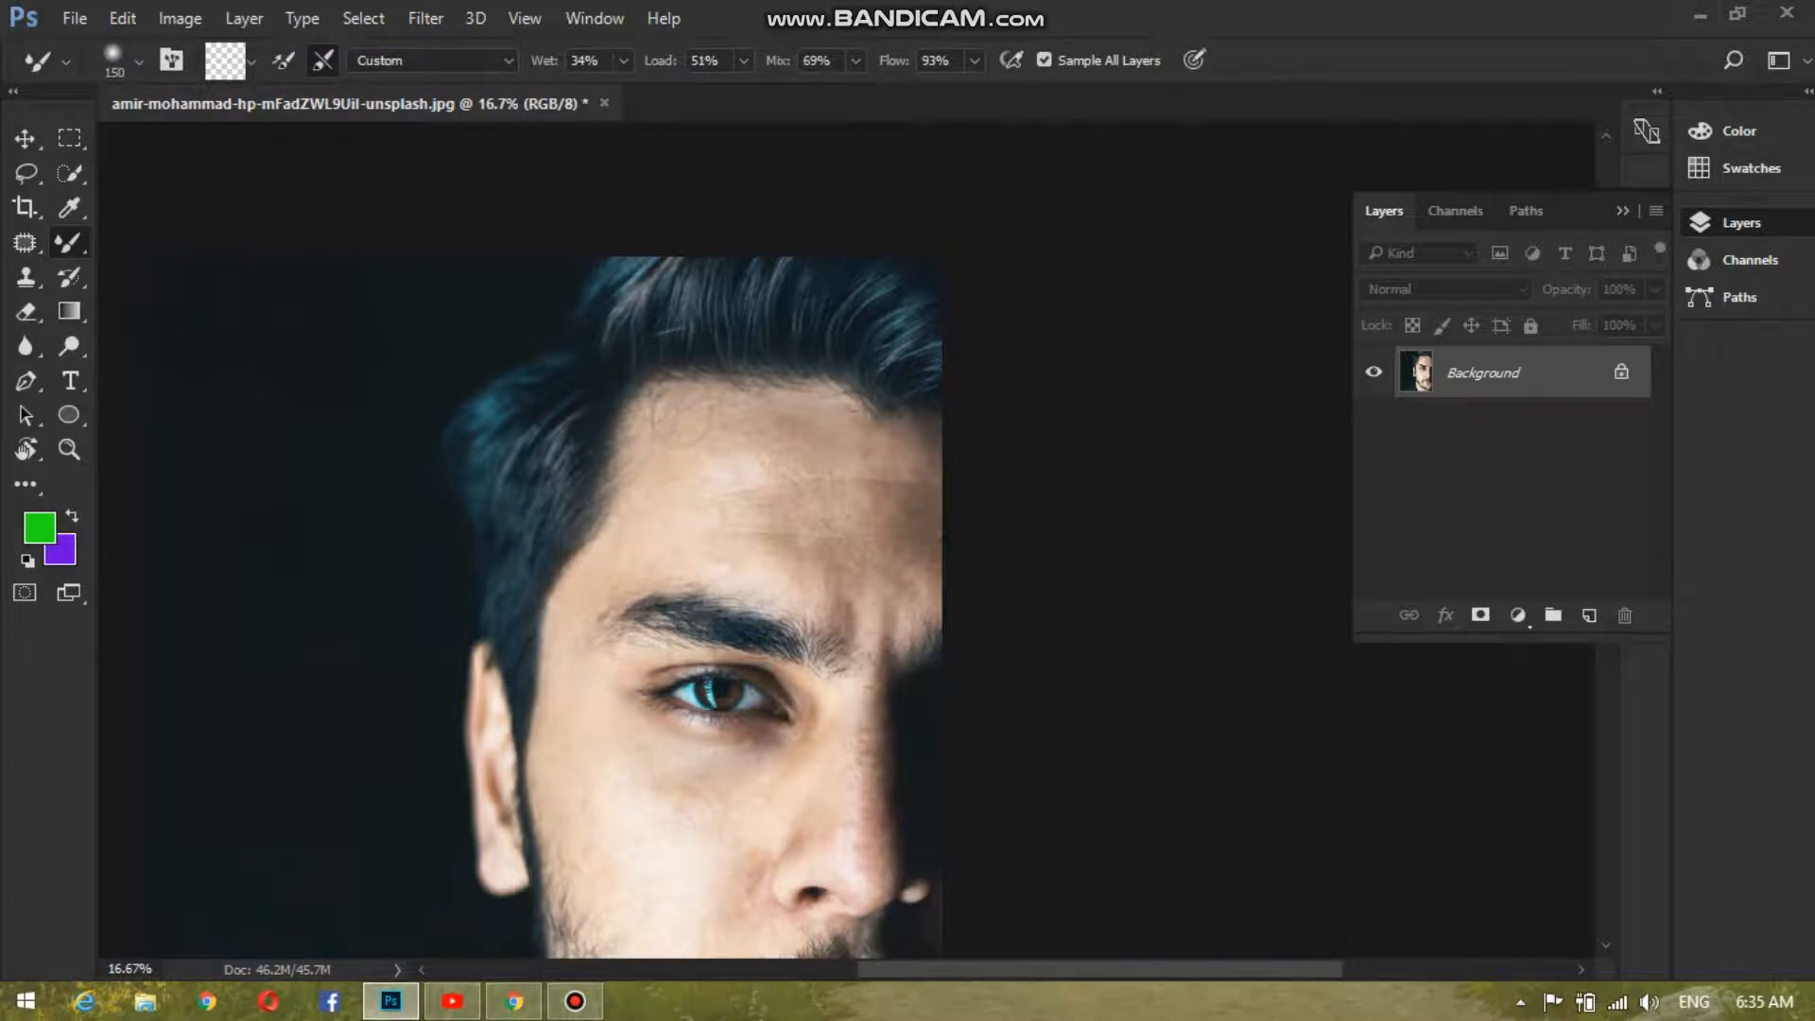
pyautogui.click(623, 61)
pyautogui.moveTo(623, 92); pyautogui.dragTo(630, 92)
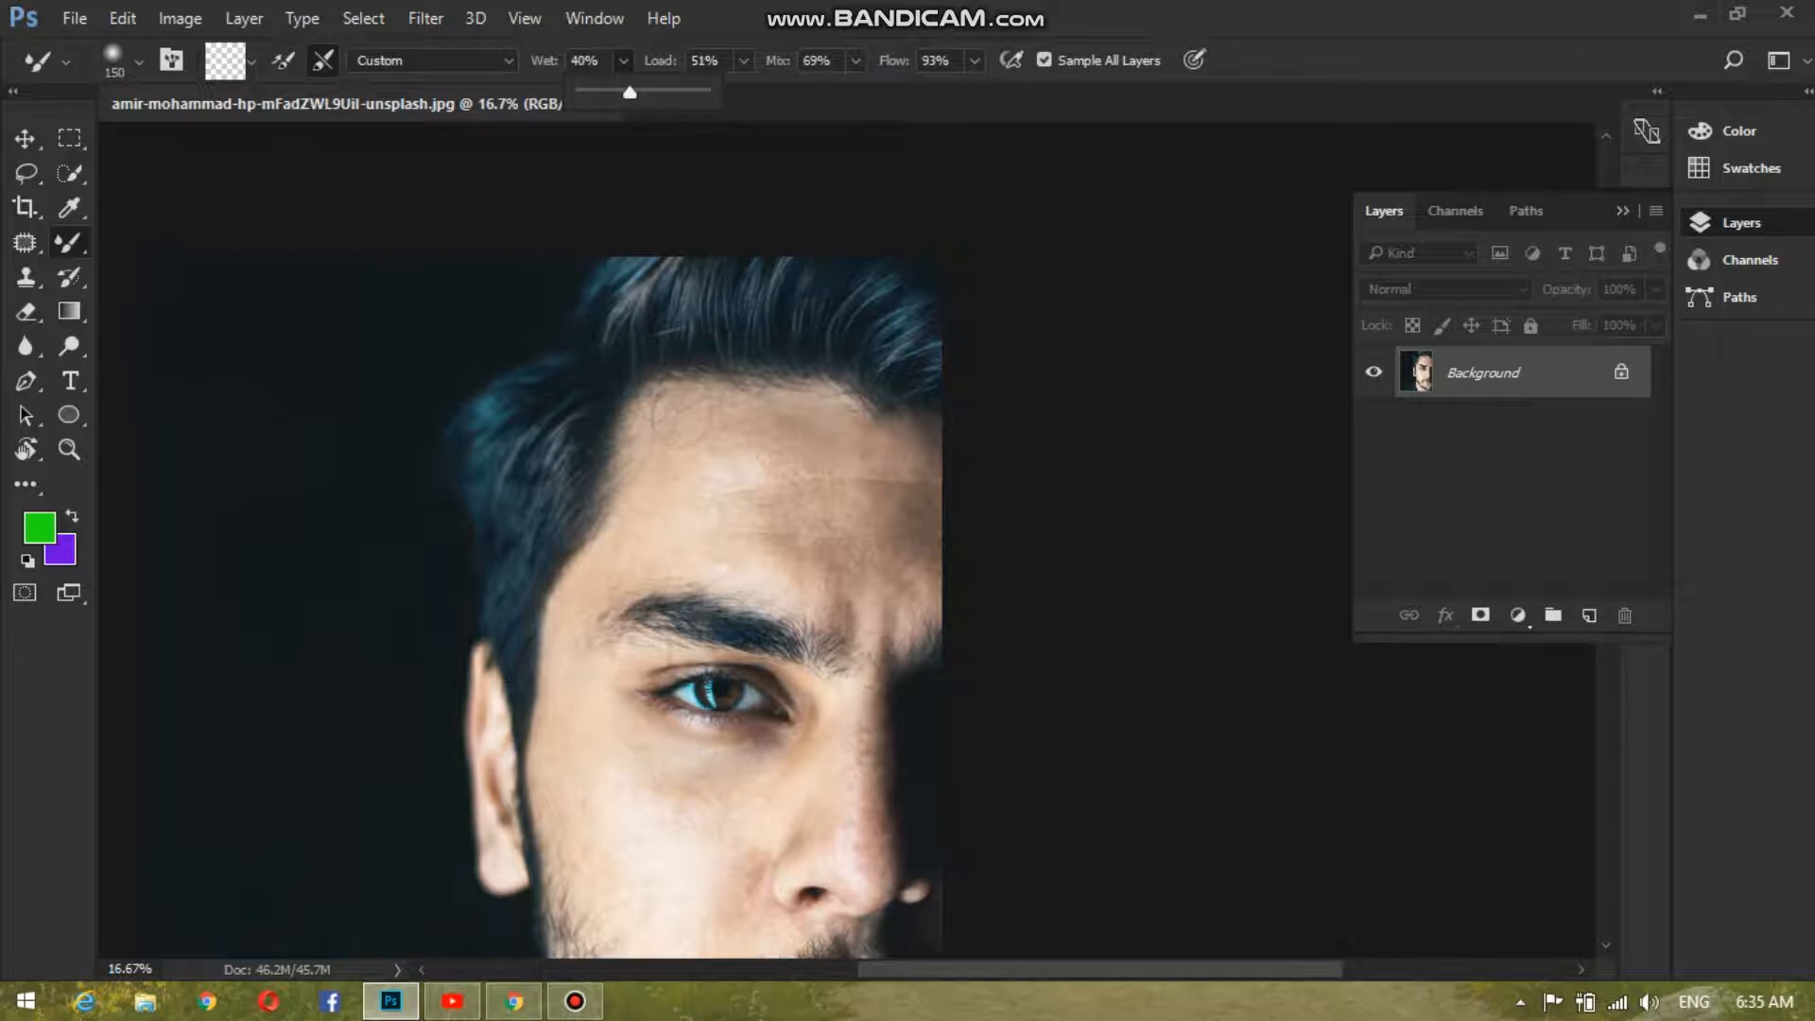
pyautogui.click(854, 61)
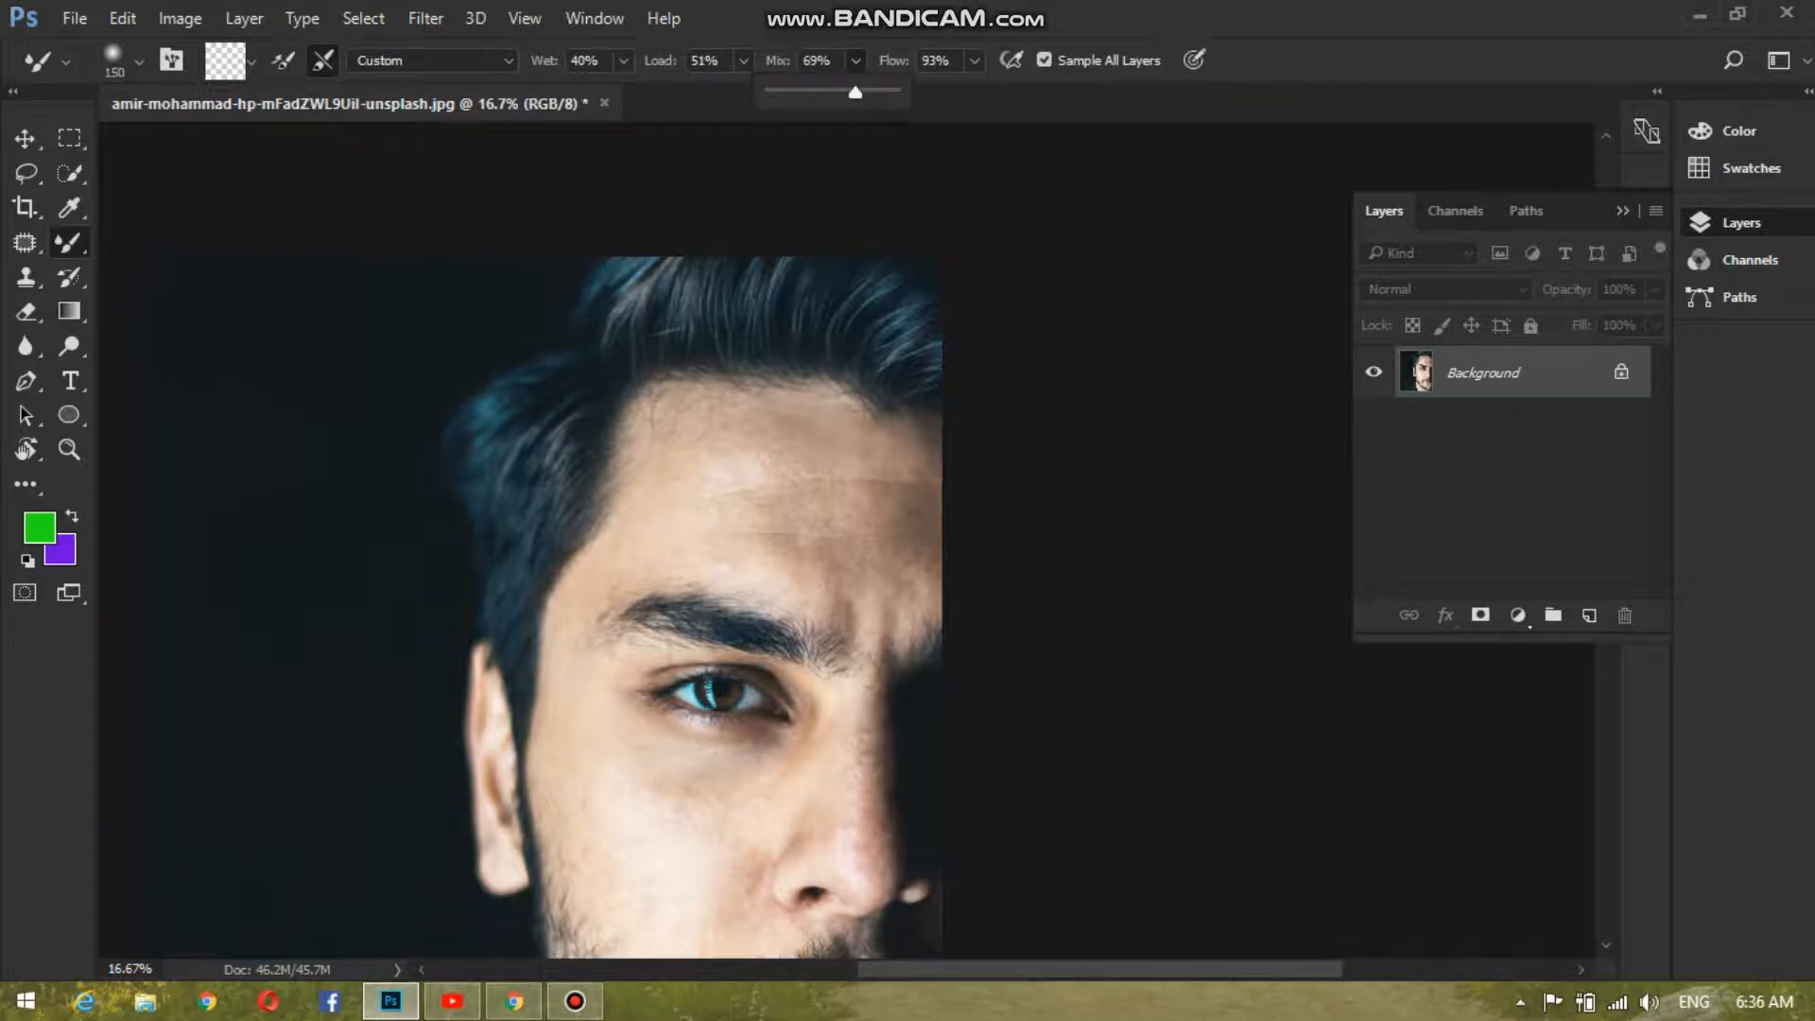
pyautogui.moveTo(856, 91); pyautogui.dragTo(850, 92)
pyautogui.click(924, 59)
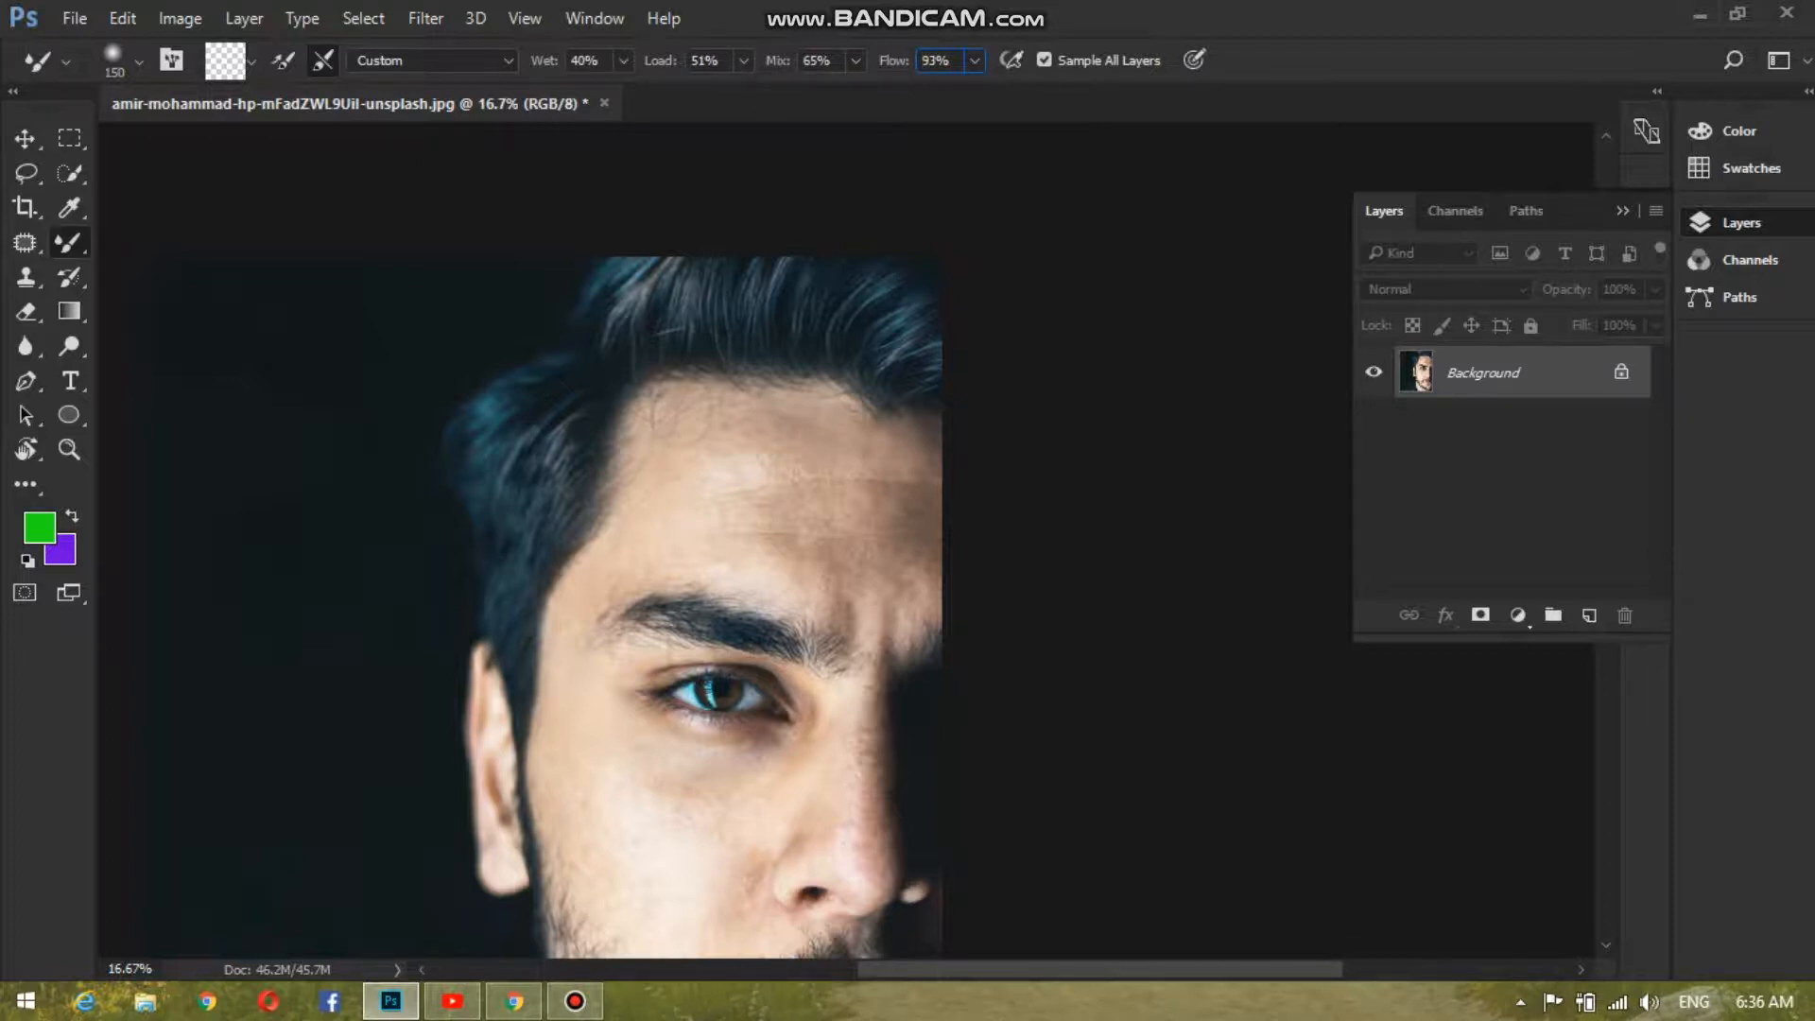
# Try to smooth the forehead wrinkles above the eyebrow with the Mixer Brush at a size of 183 px.
pyautogui.hotkey('ctrl', '+')
pyautogui.hotkey('ctrl', '+')
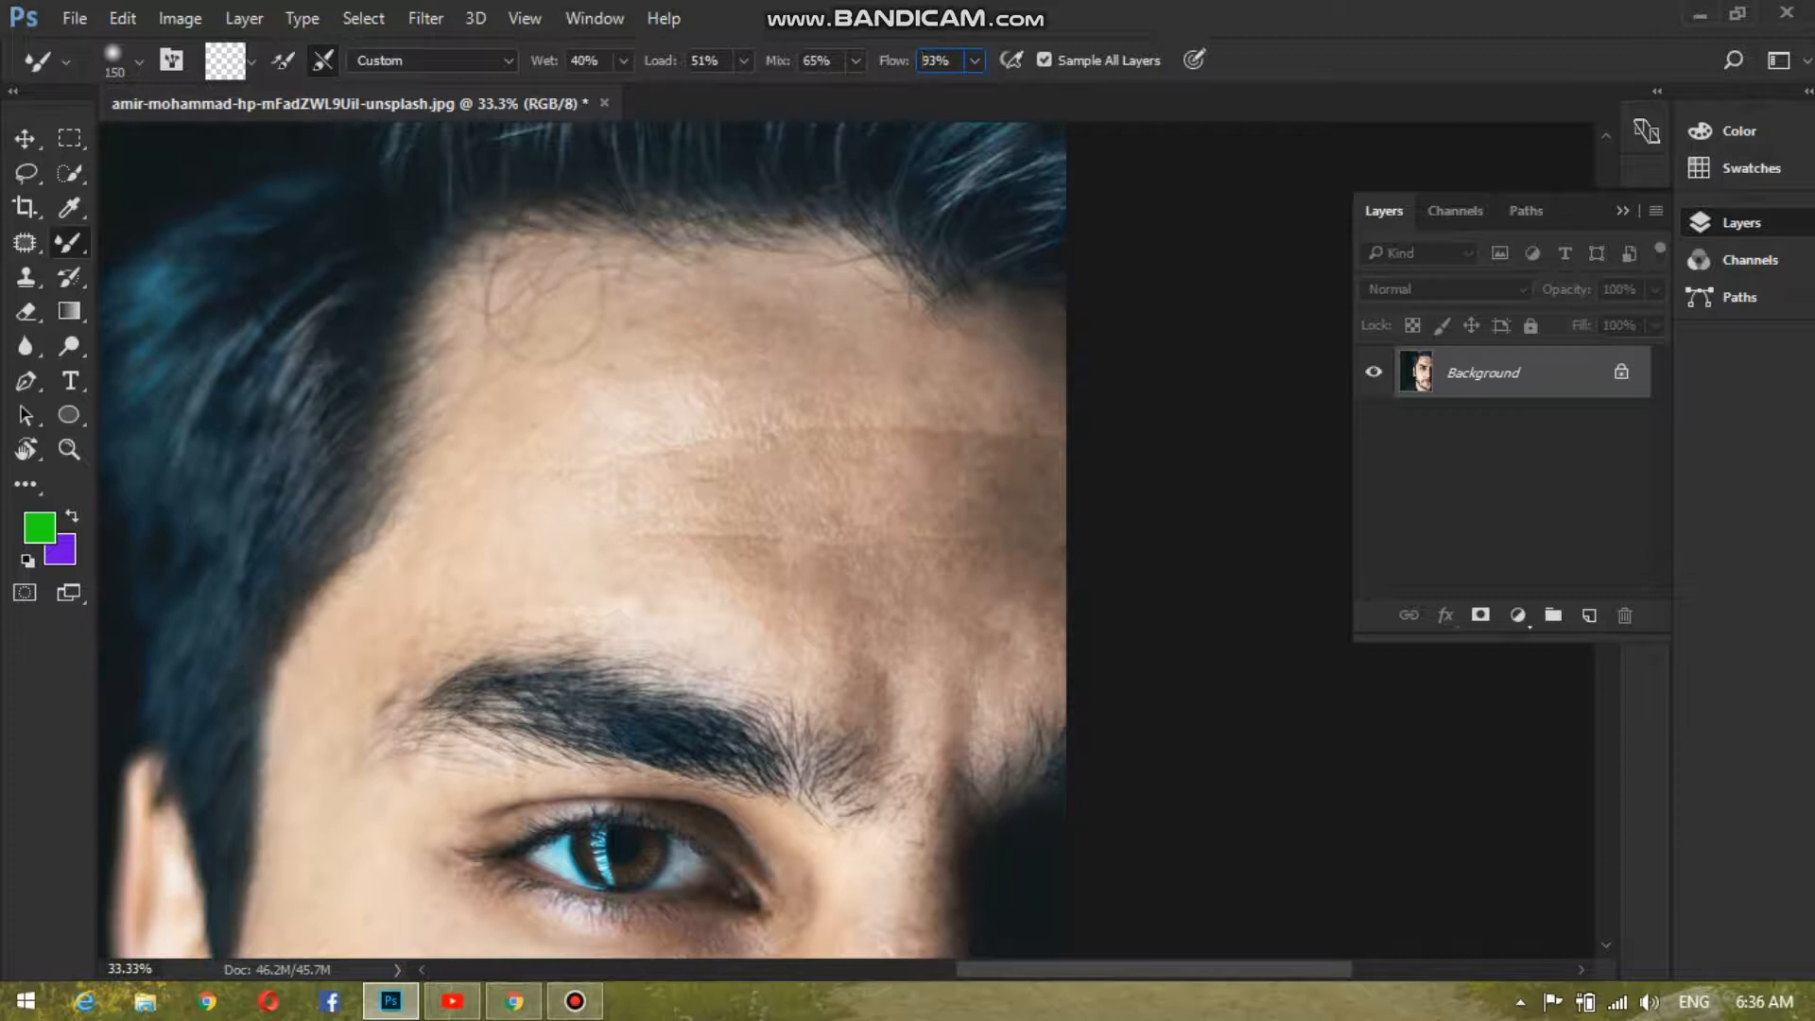
pyautogui.rightClick(823, 533)
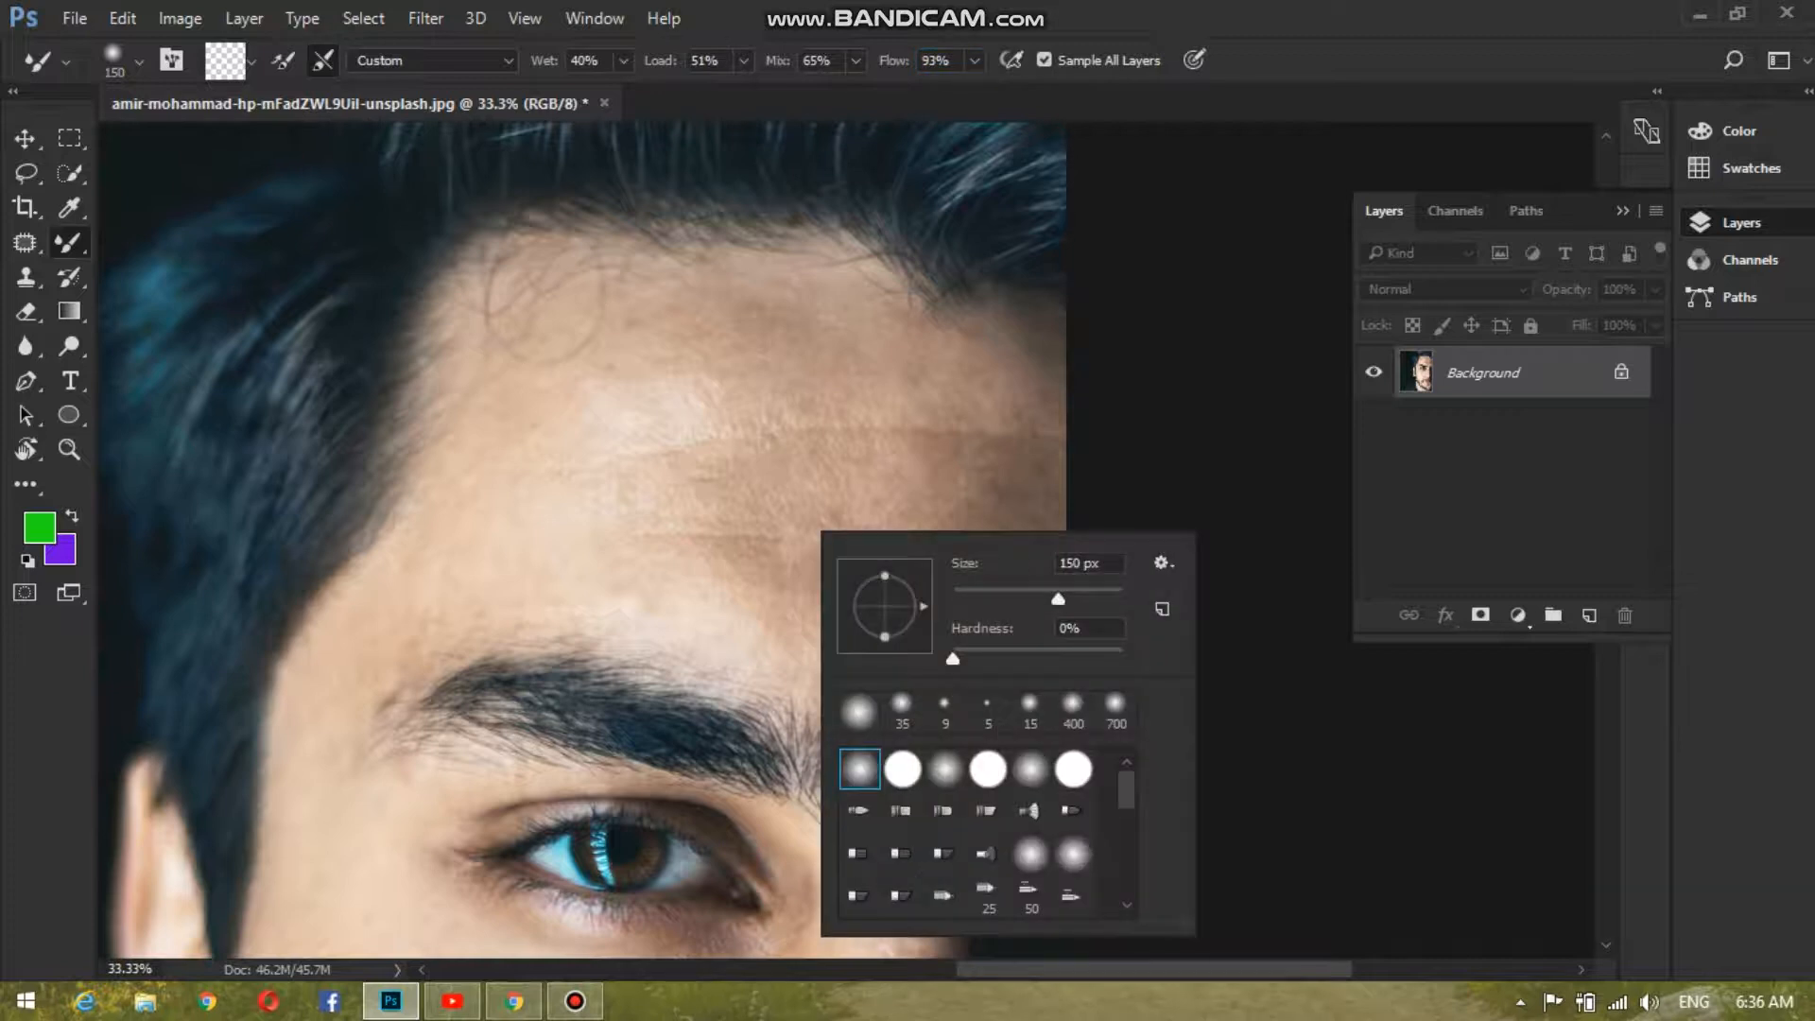
pyautogui.moveTo(1059, 599); pyautogui.dragTo(1073, 598)
pyautogui.press('Return')
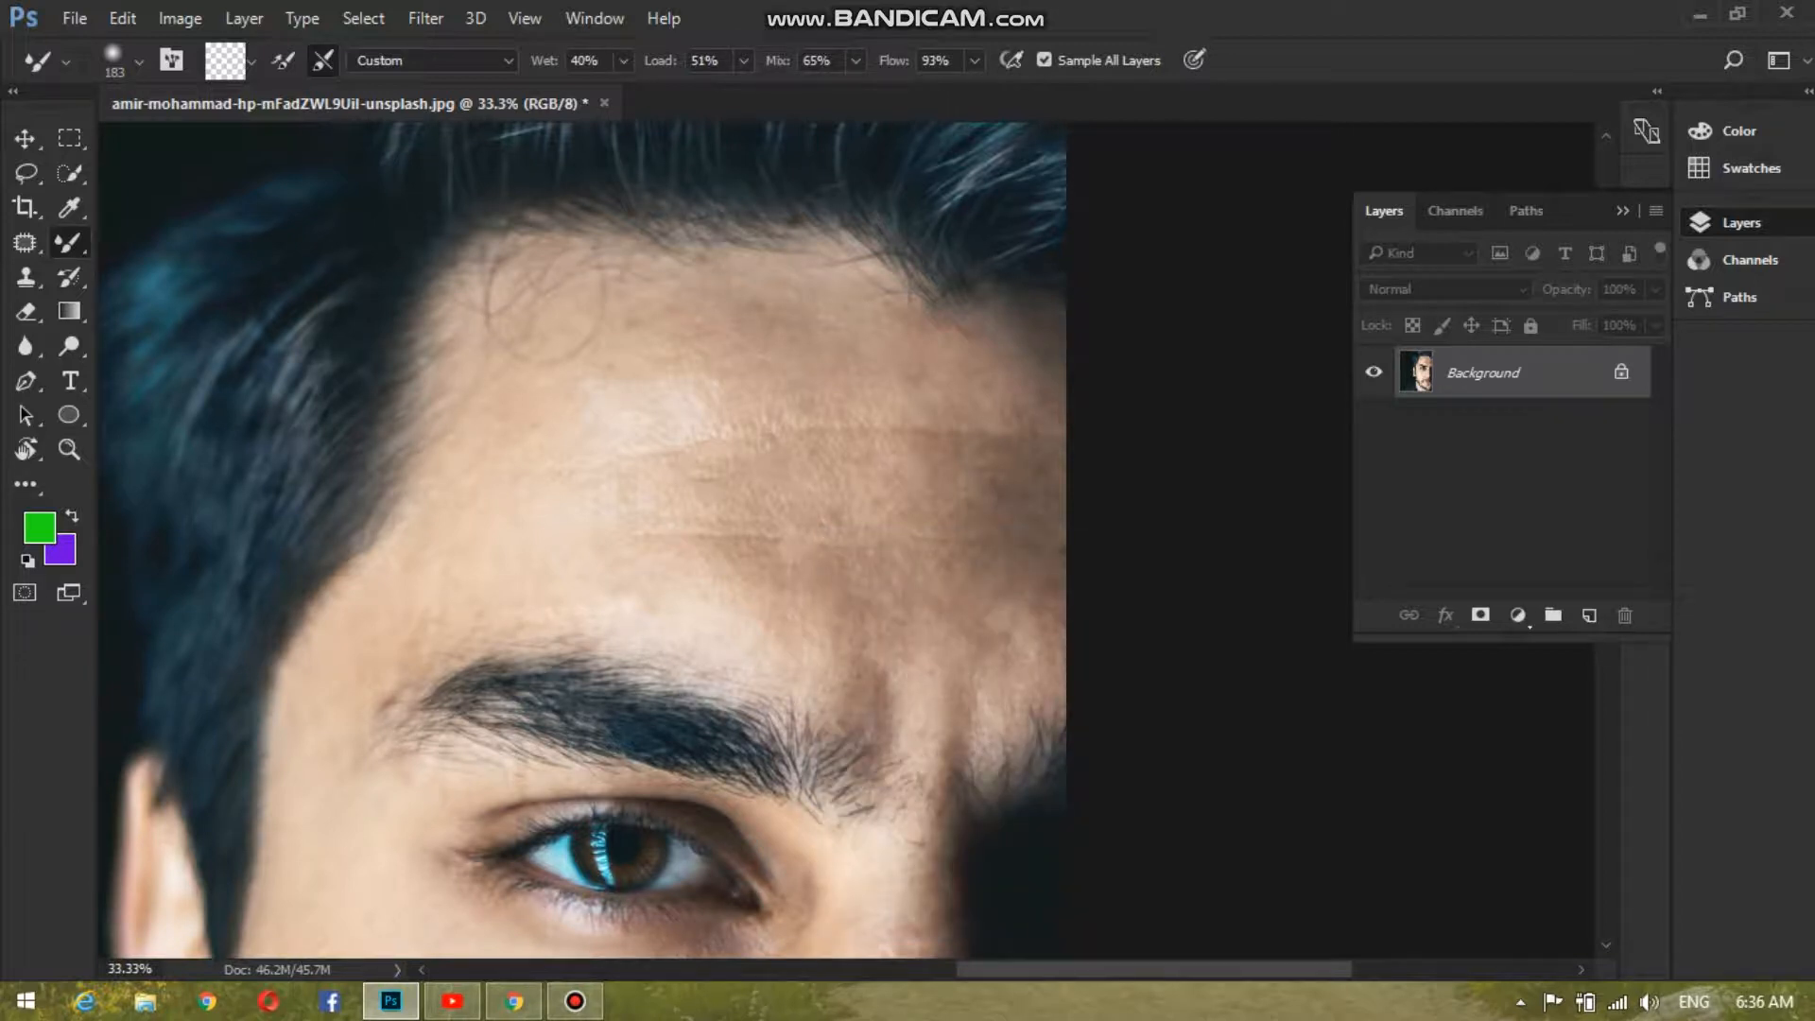
pyautogui.moveTo(680, 520)
pyautogui.mouseDown()
pyautogui.moveTo(756, 453)
pyautogui.moveTo(756, 539)
pyautogui.mouseUp()
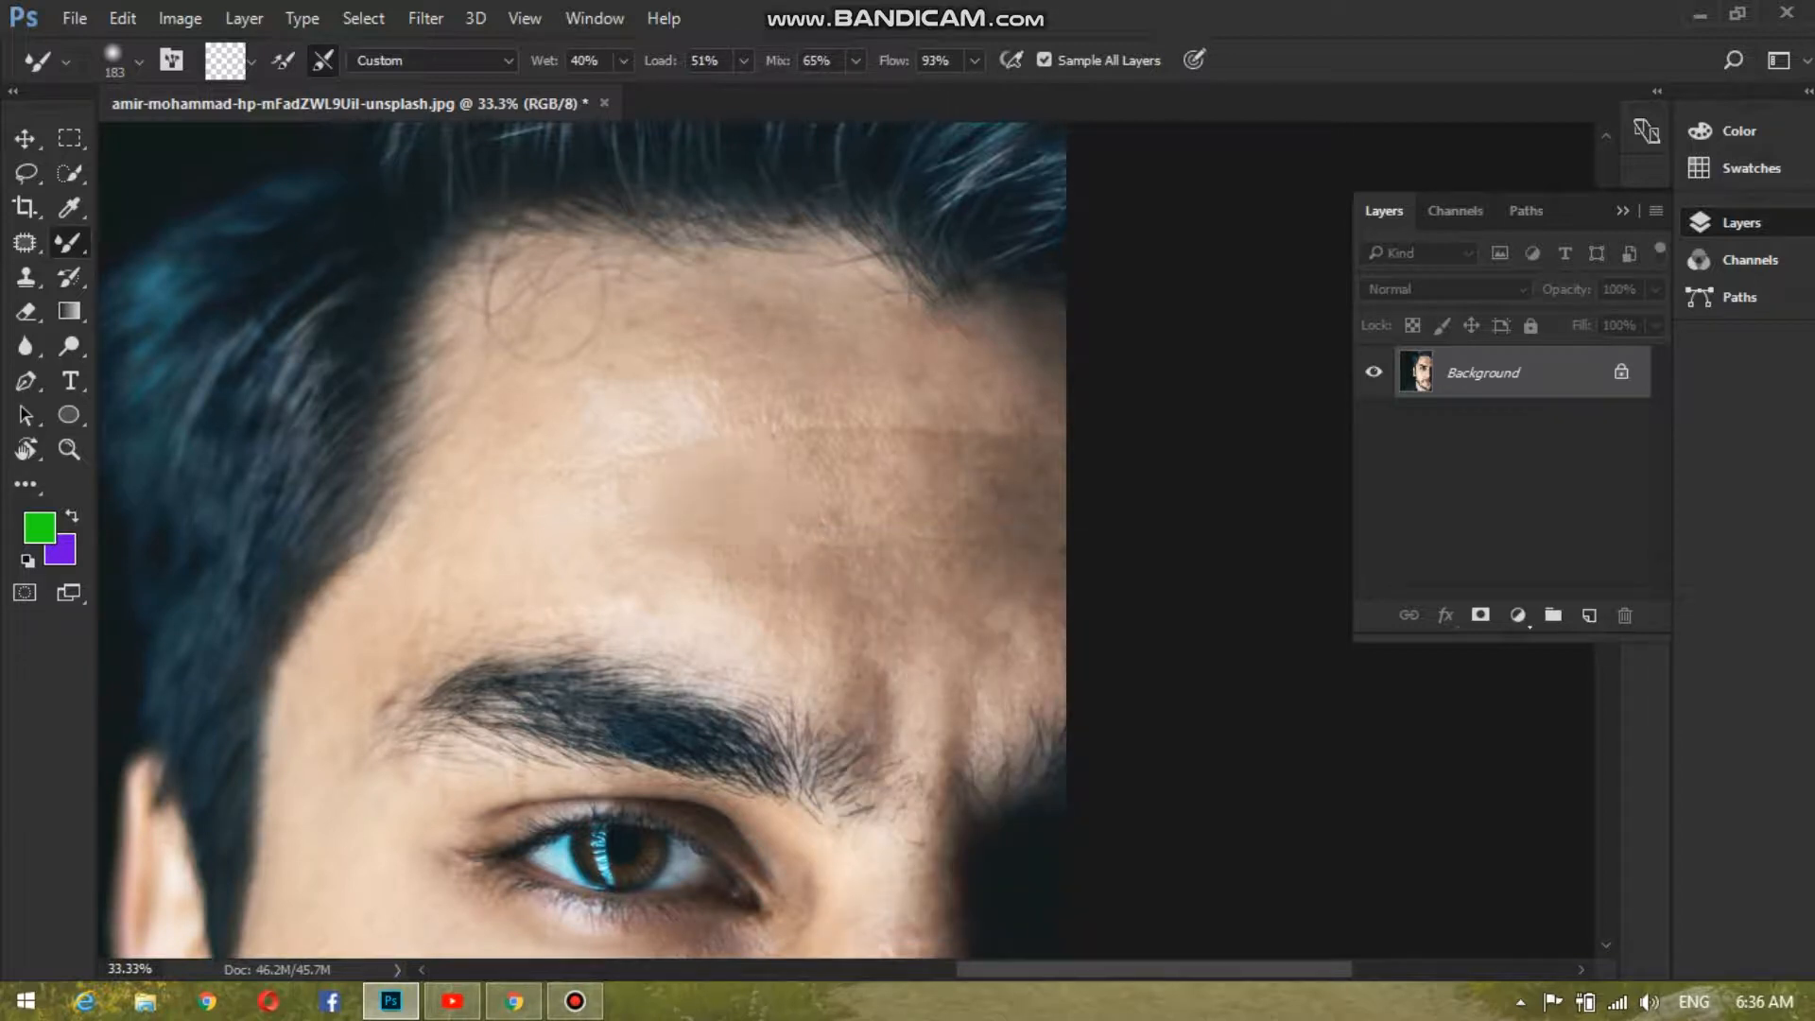
pyautogui.click(887, 555)
pyautogui.moveTo(984, 568)
pyautogui.mouseDown()
pyautogui.moveTo(719, 681)
pyautogui.moveTo(879, 491)
pyautogui.moveTo(643, 515)
pyautogui.moveTo(539, 548)
pyautogui.mouseUp()
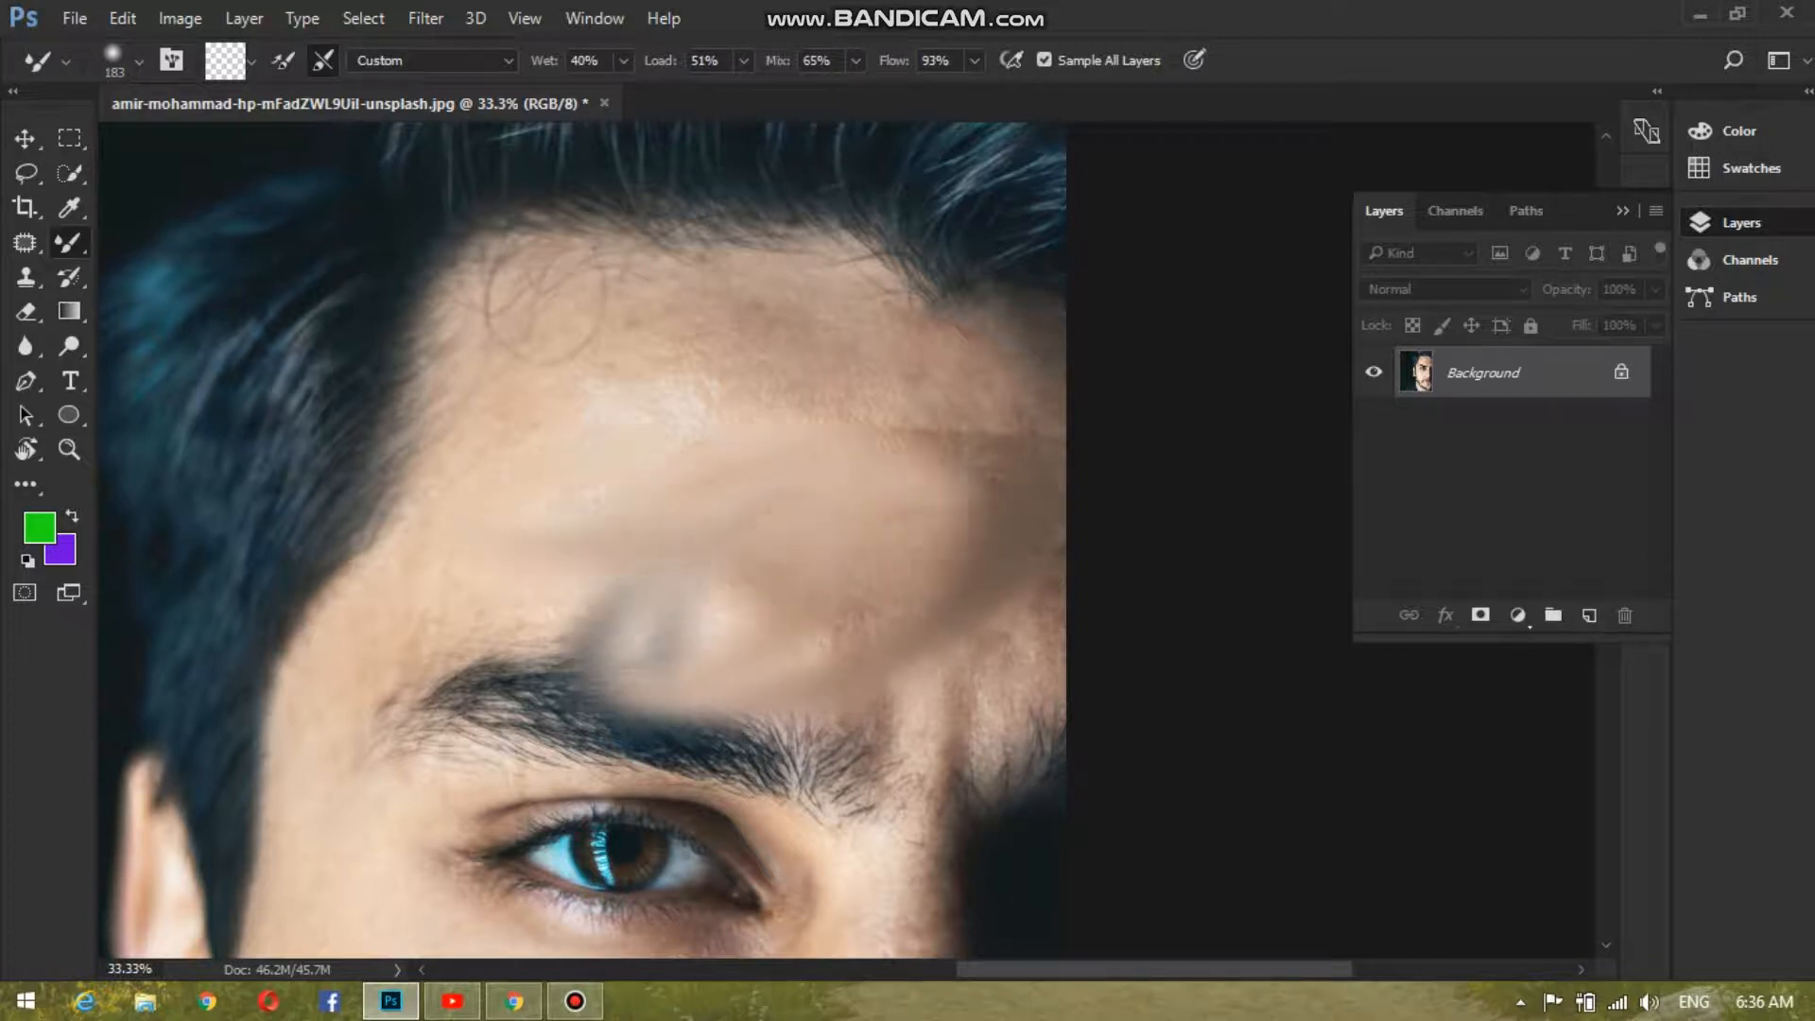
# Undo all the Mixer Brush strokes on the forehead.
pyautogui.hotkey('ctrl', 'alt', 'z')
pyautogui.hotkey('ctrl', 'alt', 'z')
pyautogui.hotkey('ctrl', 'alt', 'z')
pyautogui.hotkey('ctrl', 'alt', 'z')
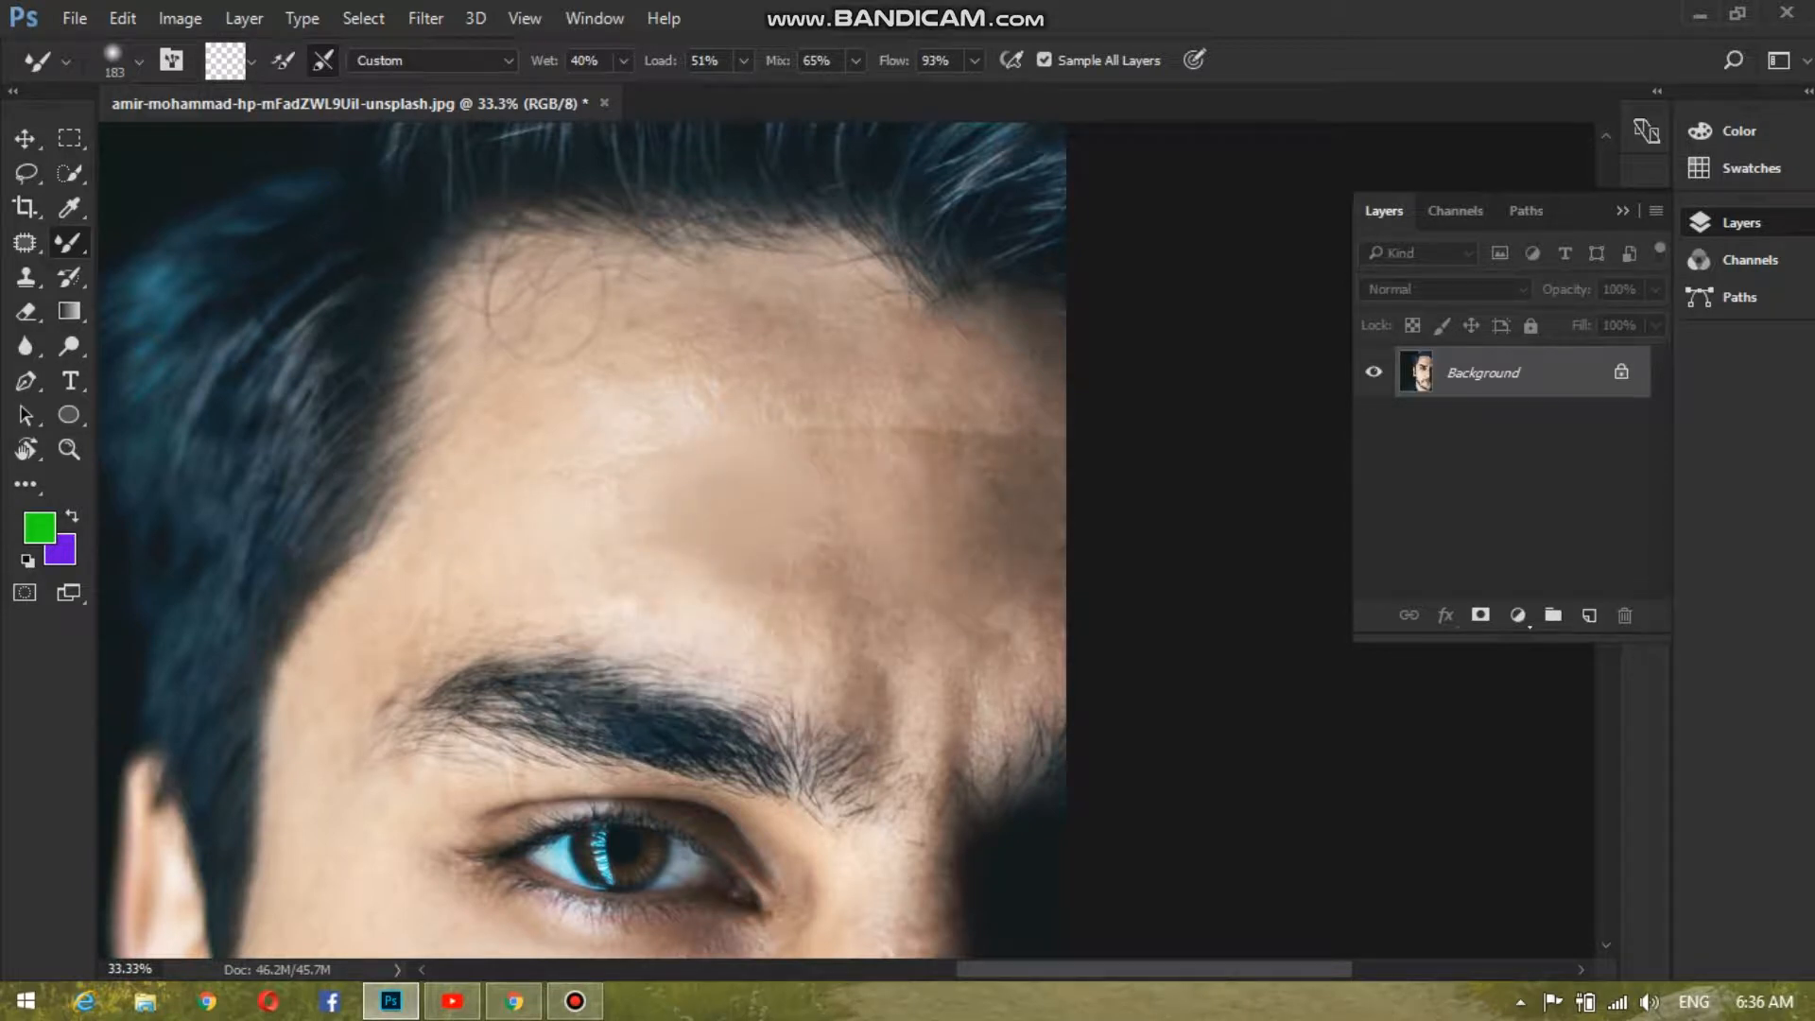
pyautogui.hotkey('ctrl', 'alt', 'z')
pyautogui.hotkey('ctrl', 'alt', 'z')
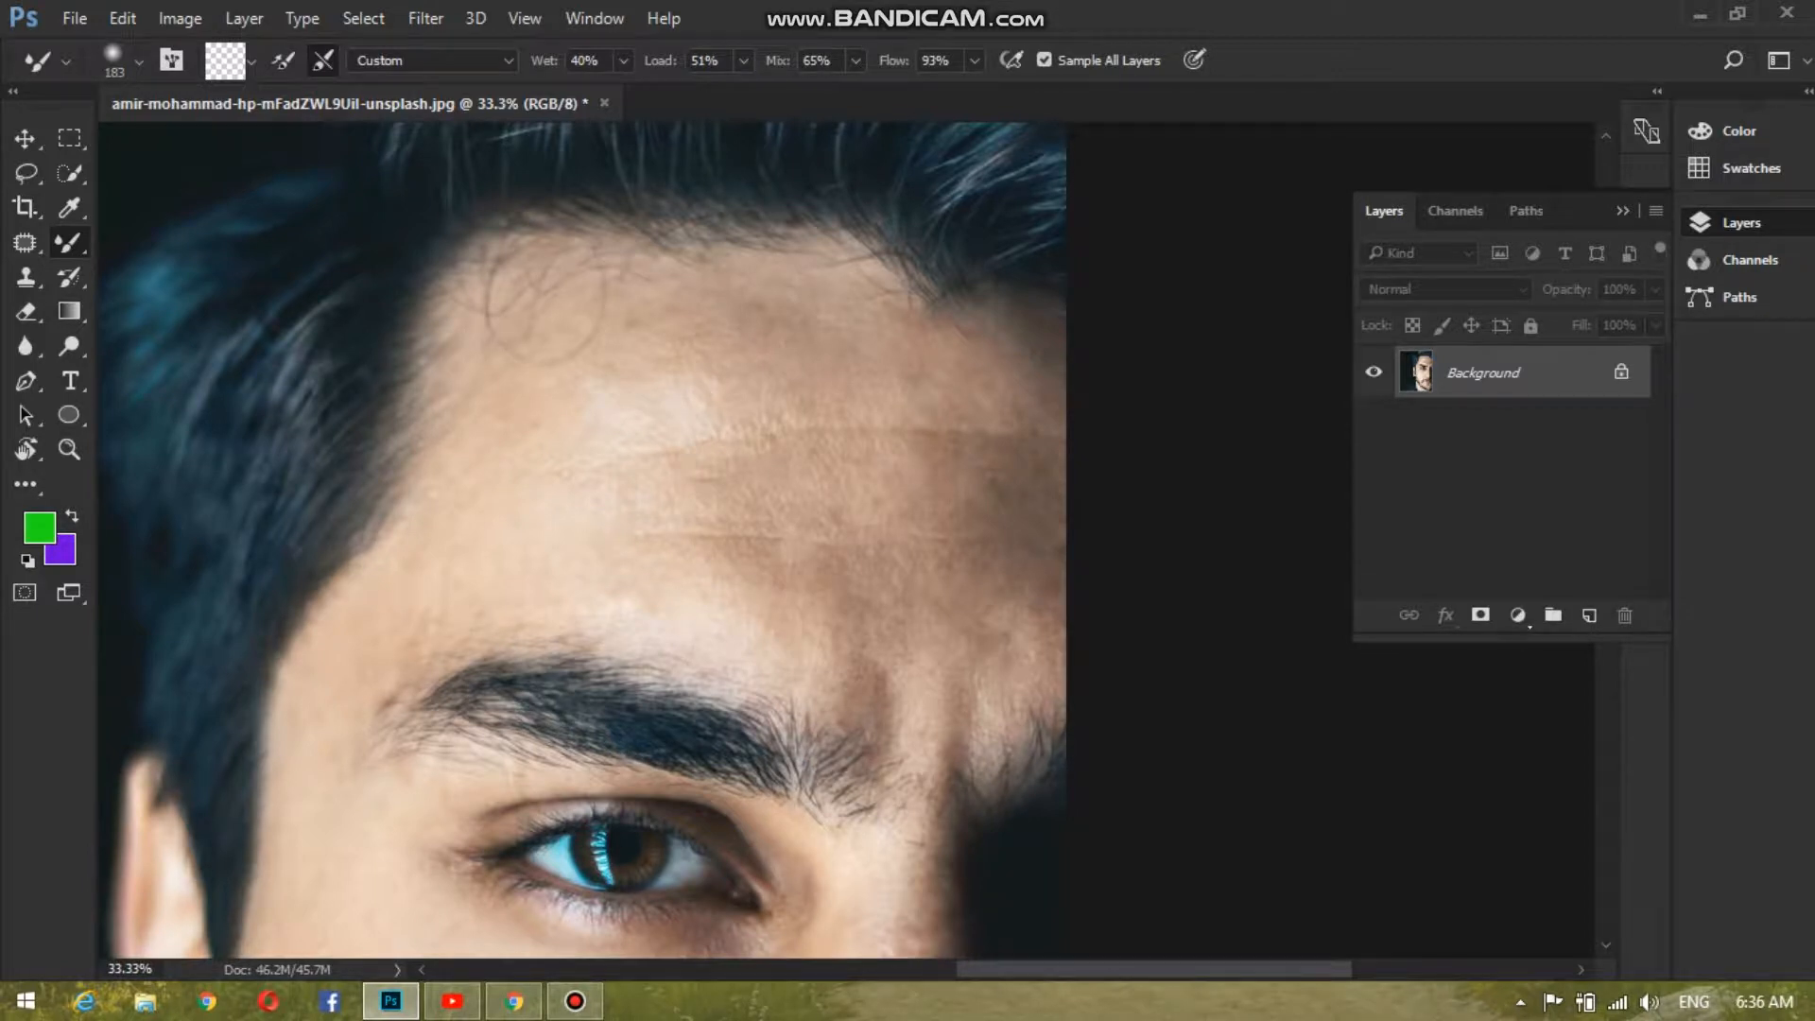
# Reduce the Mixer Brush size to 133 px and smooth the skin above the brows and along the nose.
pyautogui.click(139, 61)
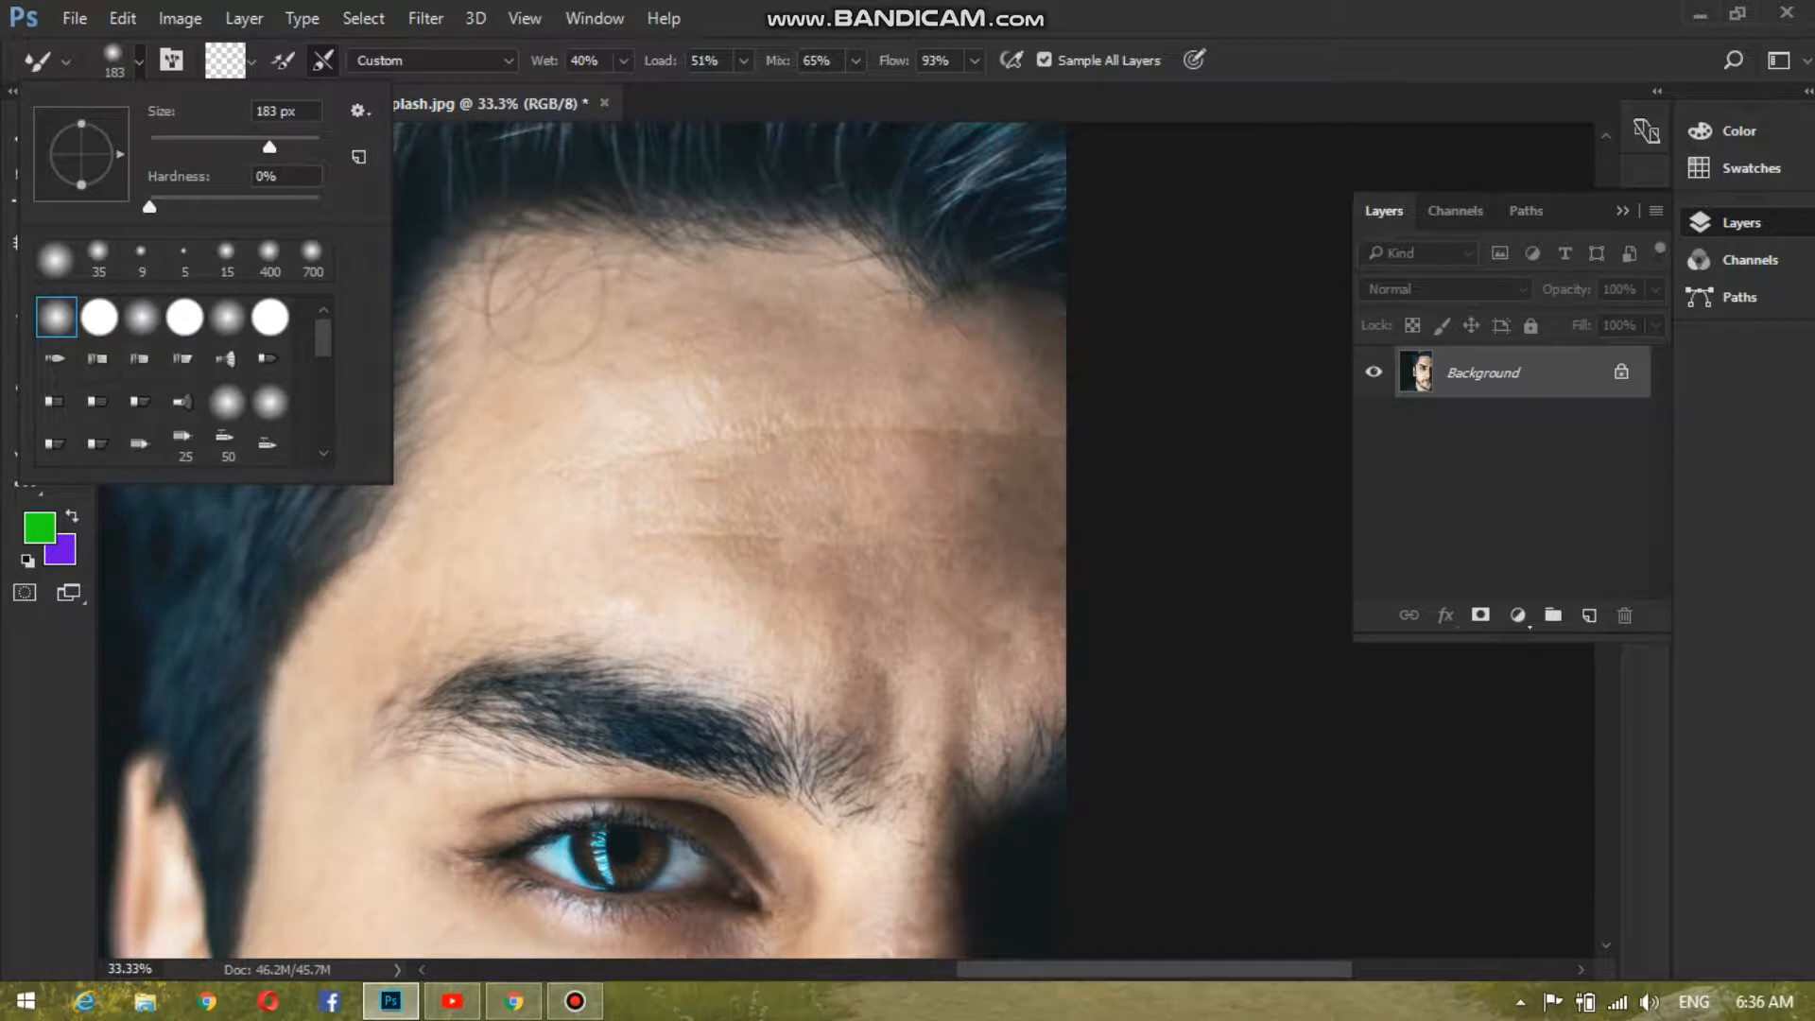
pyautogui.moveTo(270, 146); pyautogui.dragTo(248, 147)
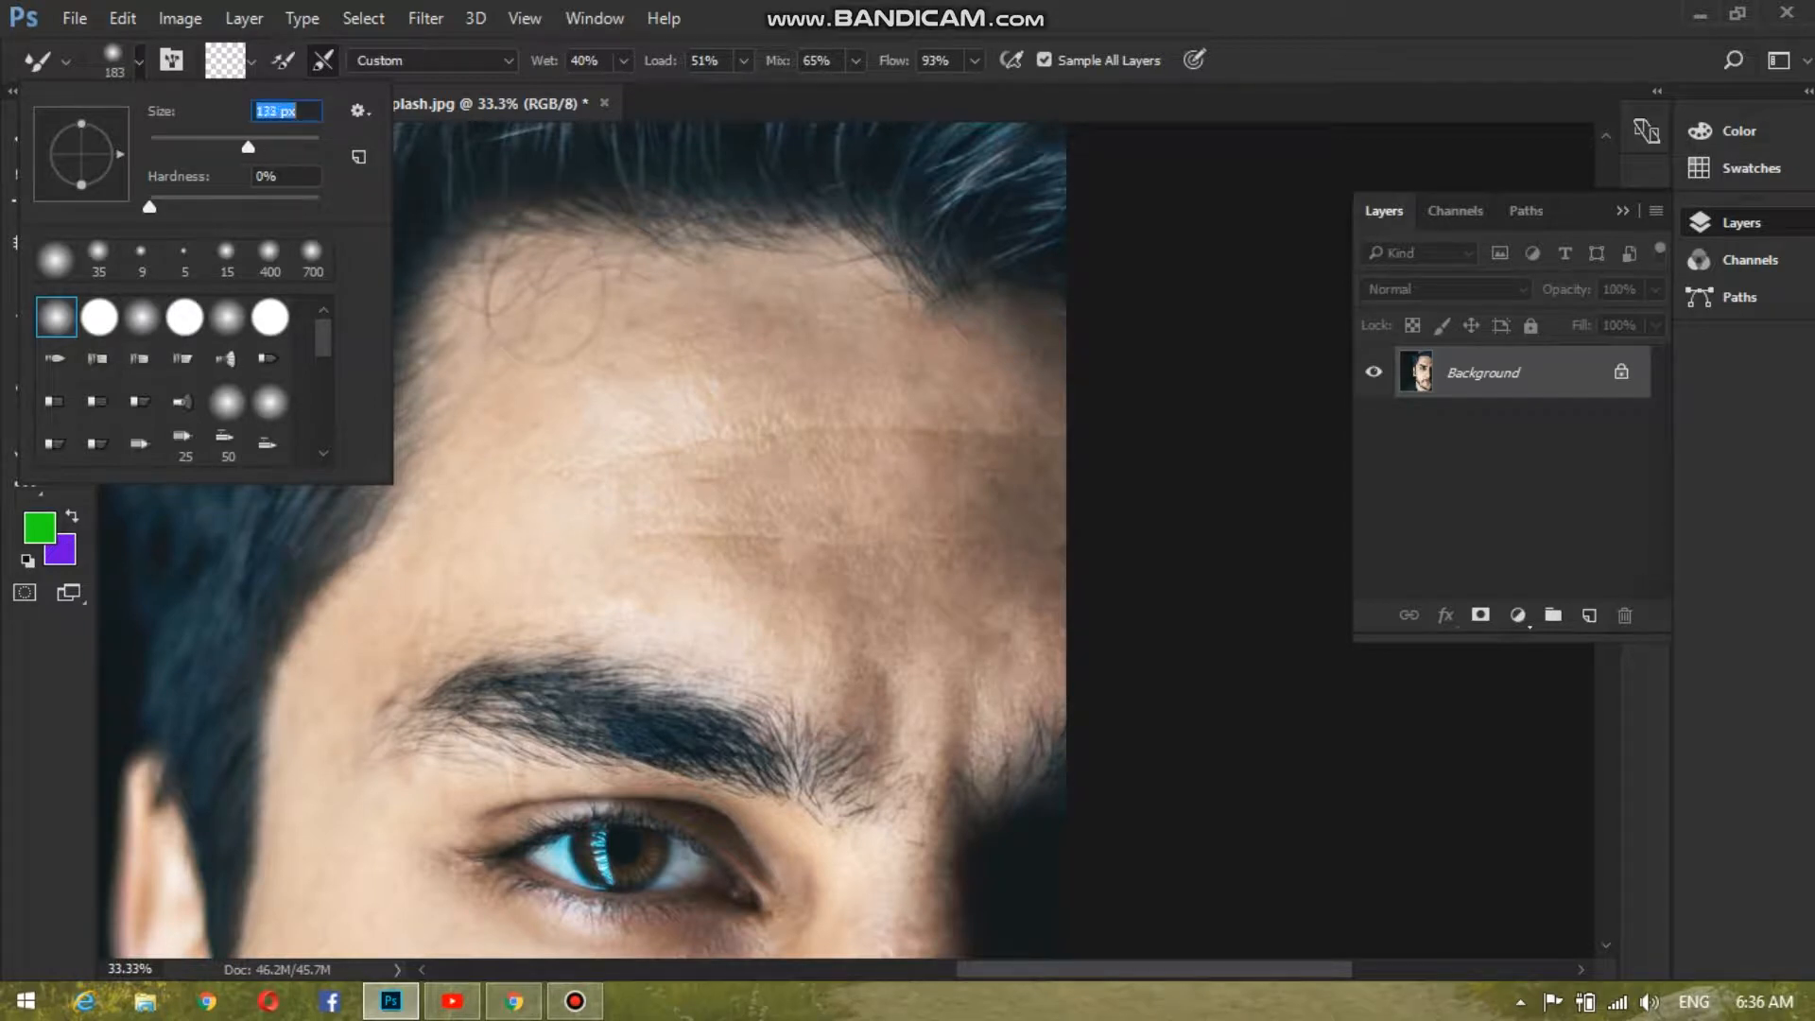
pyautogui.press('Return')
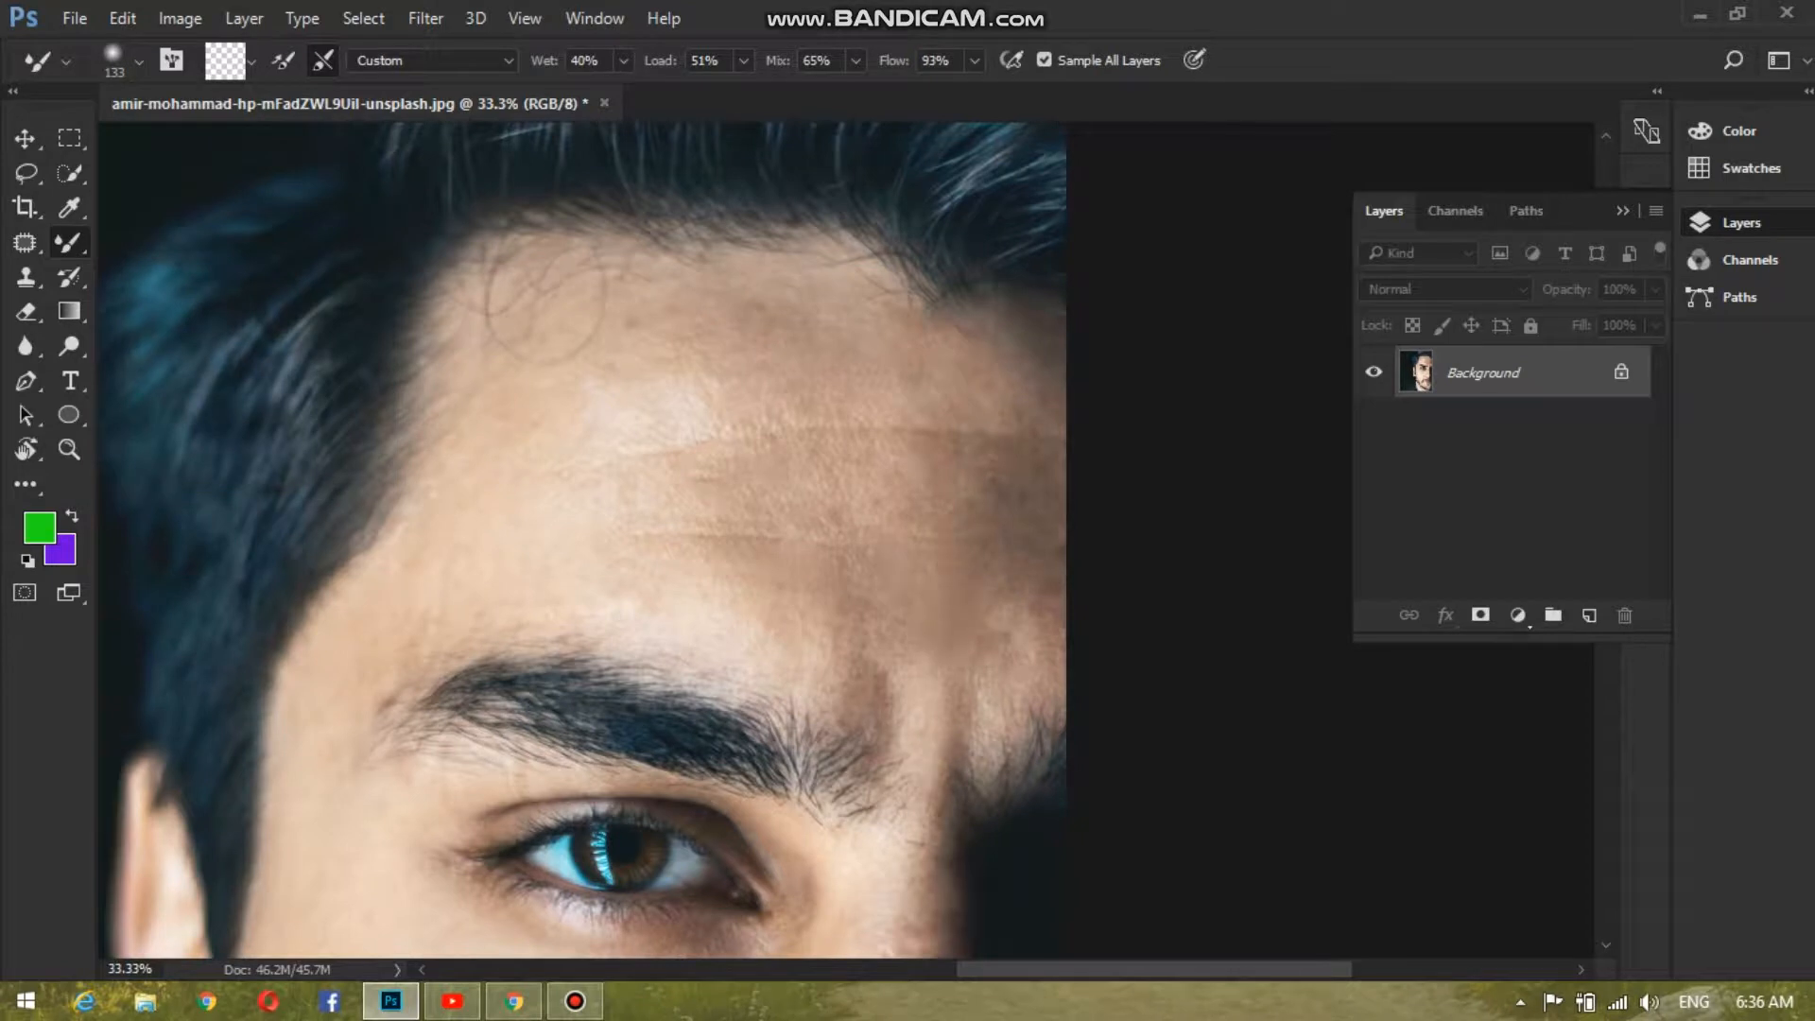
pyautogui.scroll(-5, 546, 302)
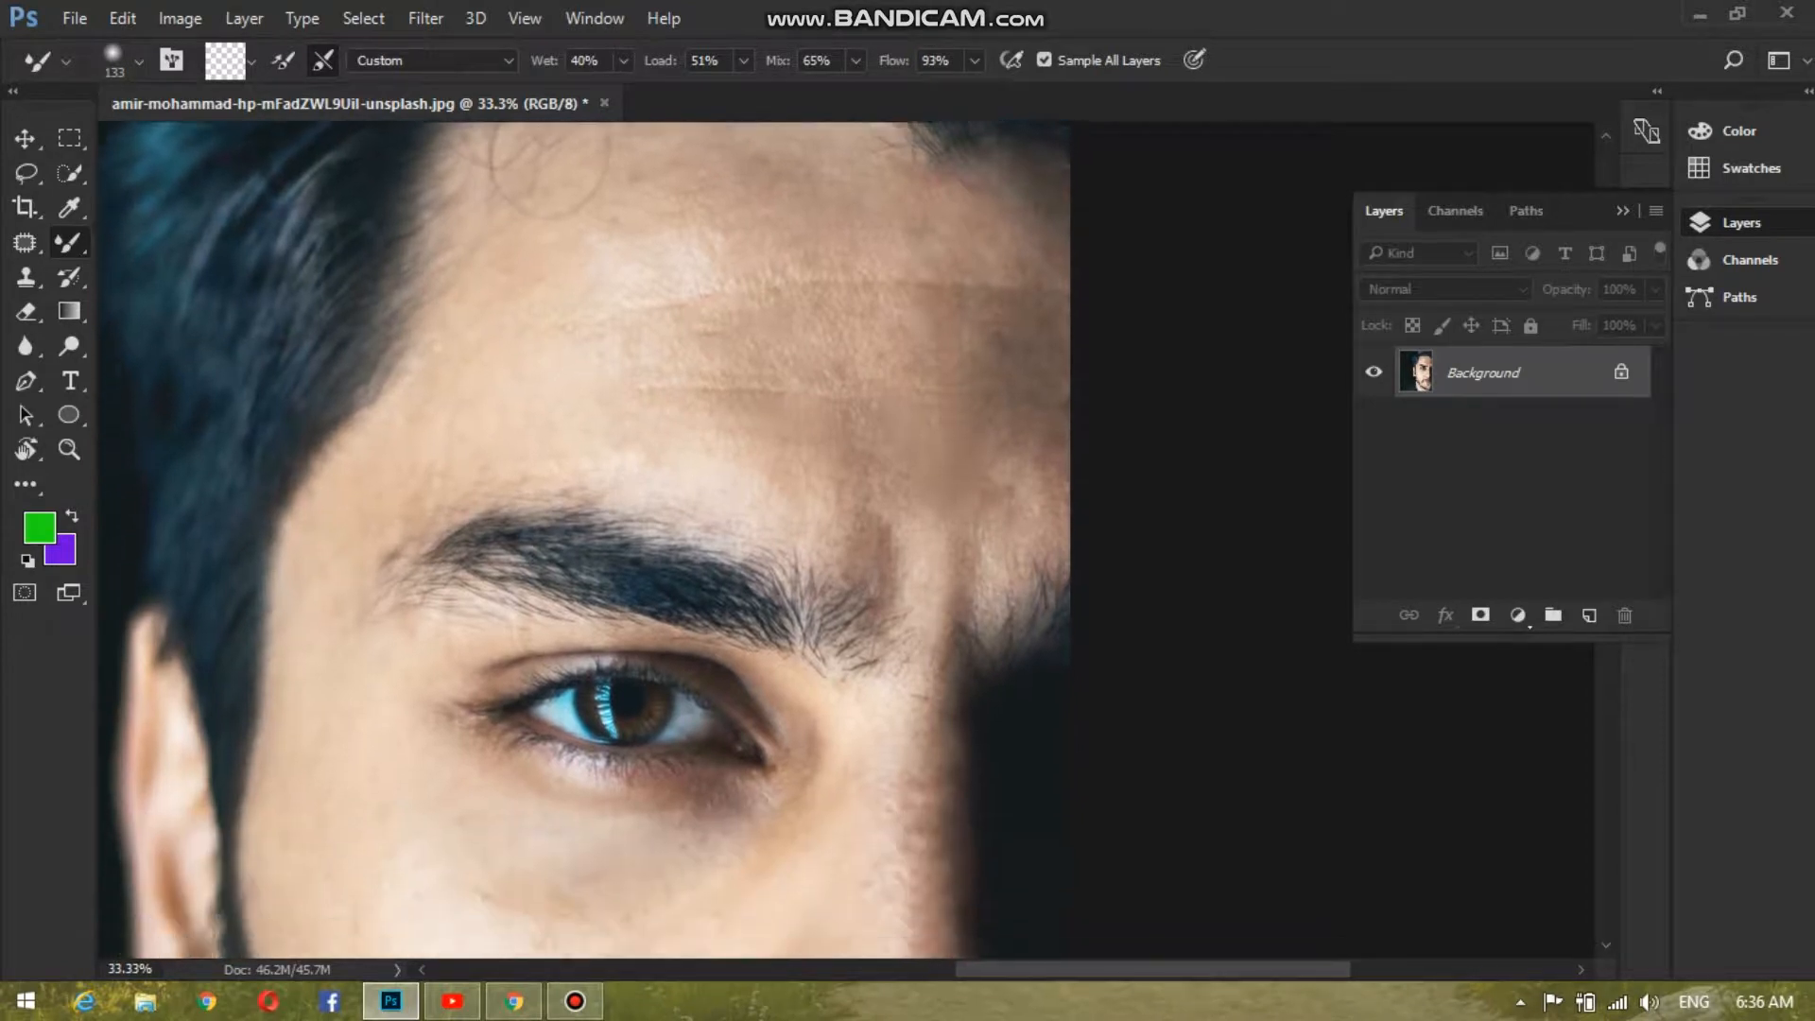
pyautogui.scroll(-2, 567, 539)
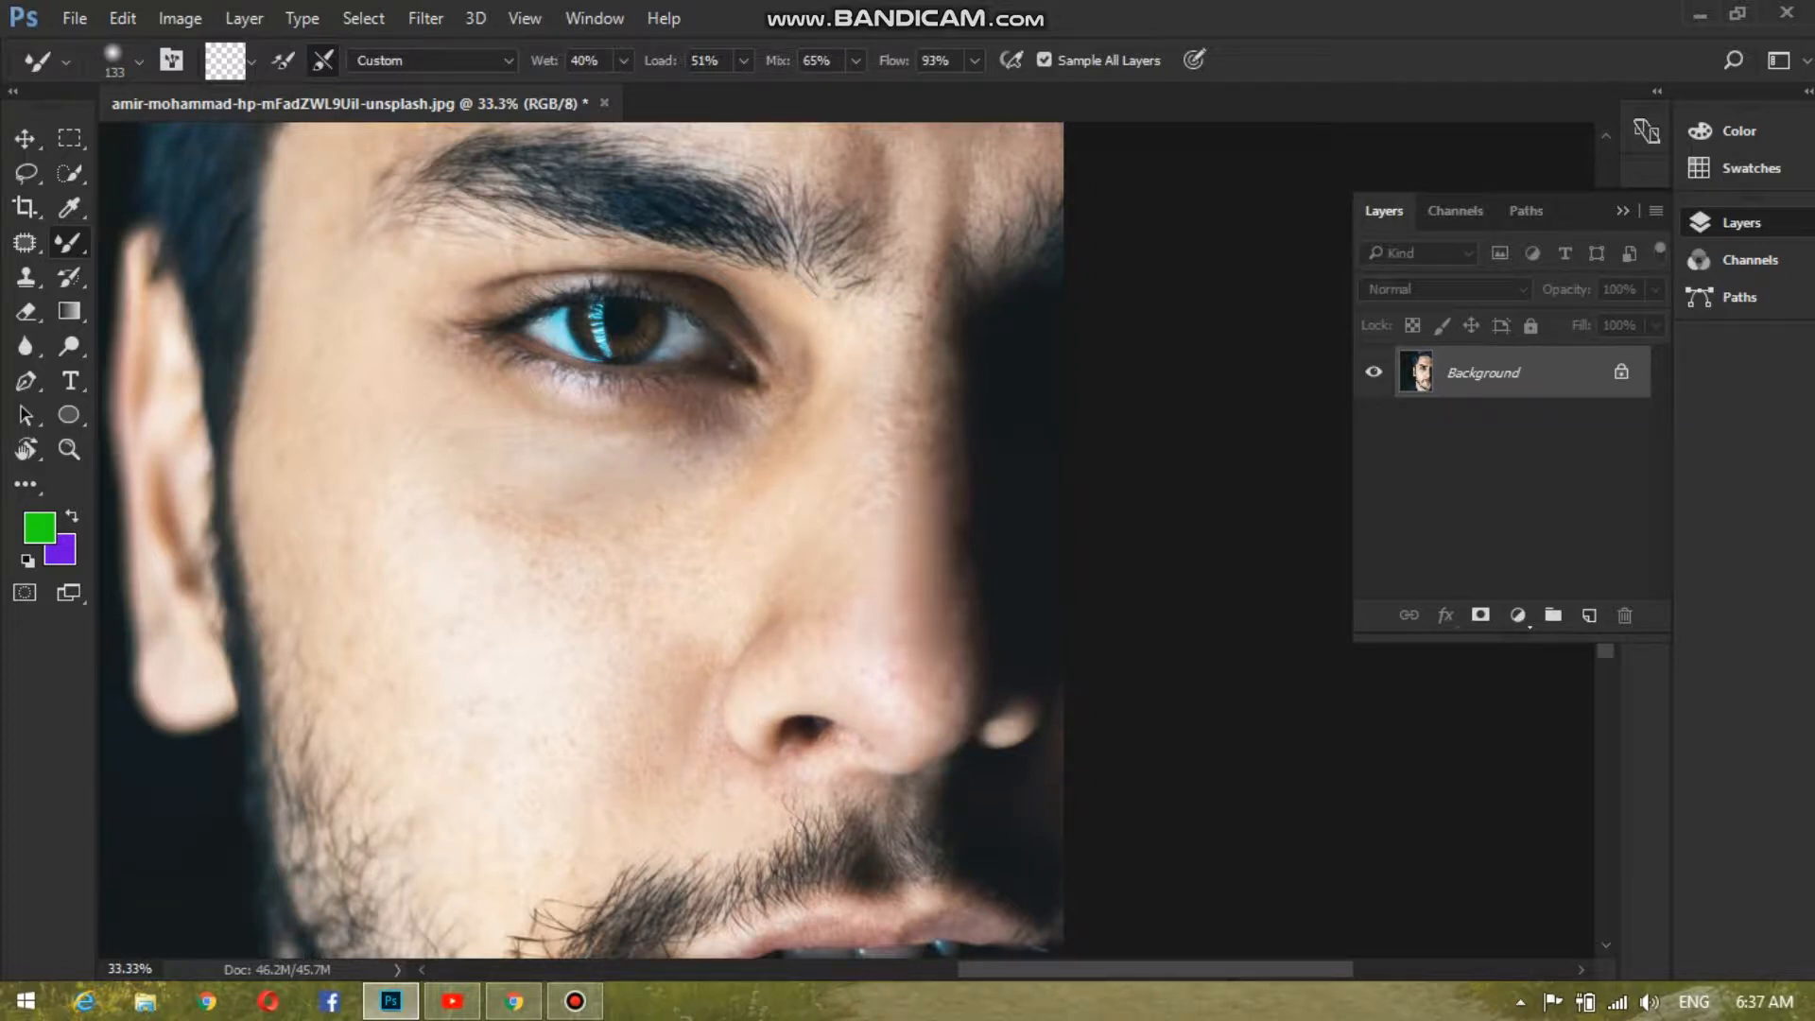
pyautogui.moveTo(950, 679); pyautogui.dragTo(900, 711)
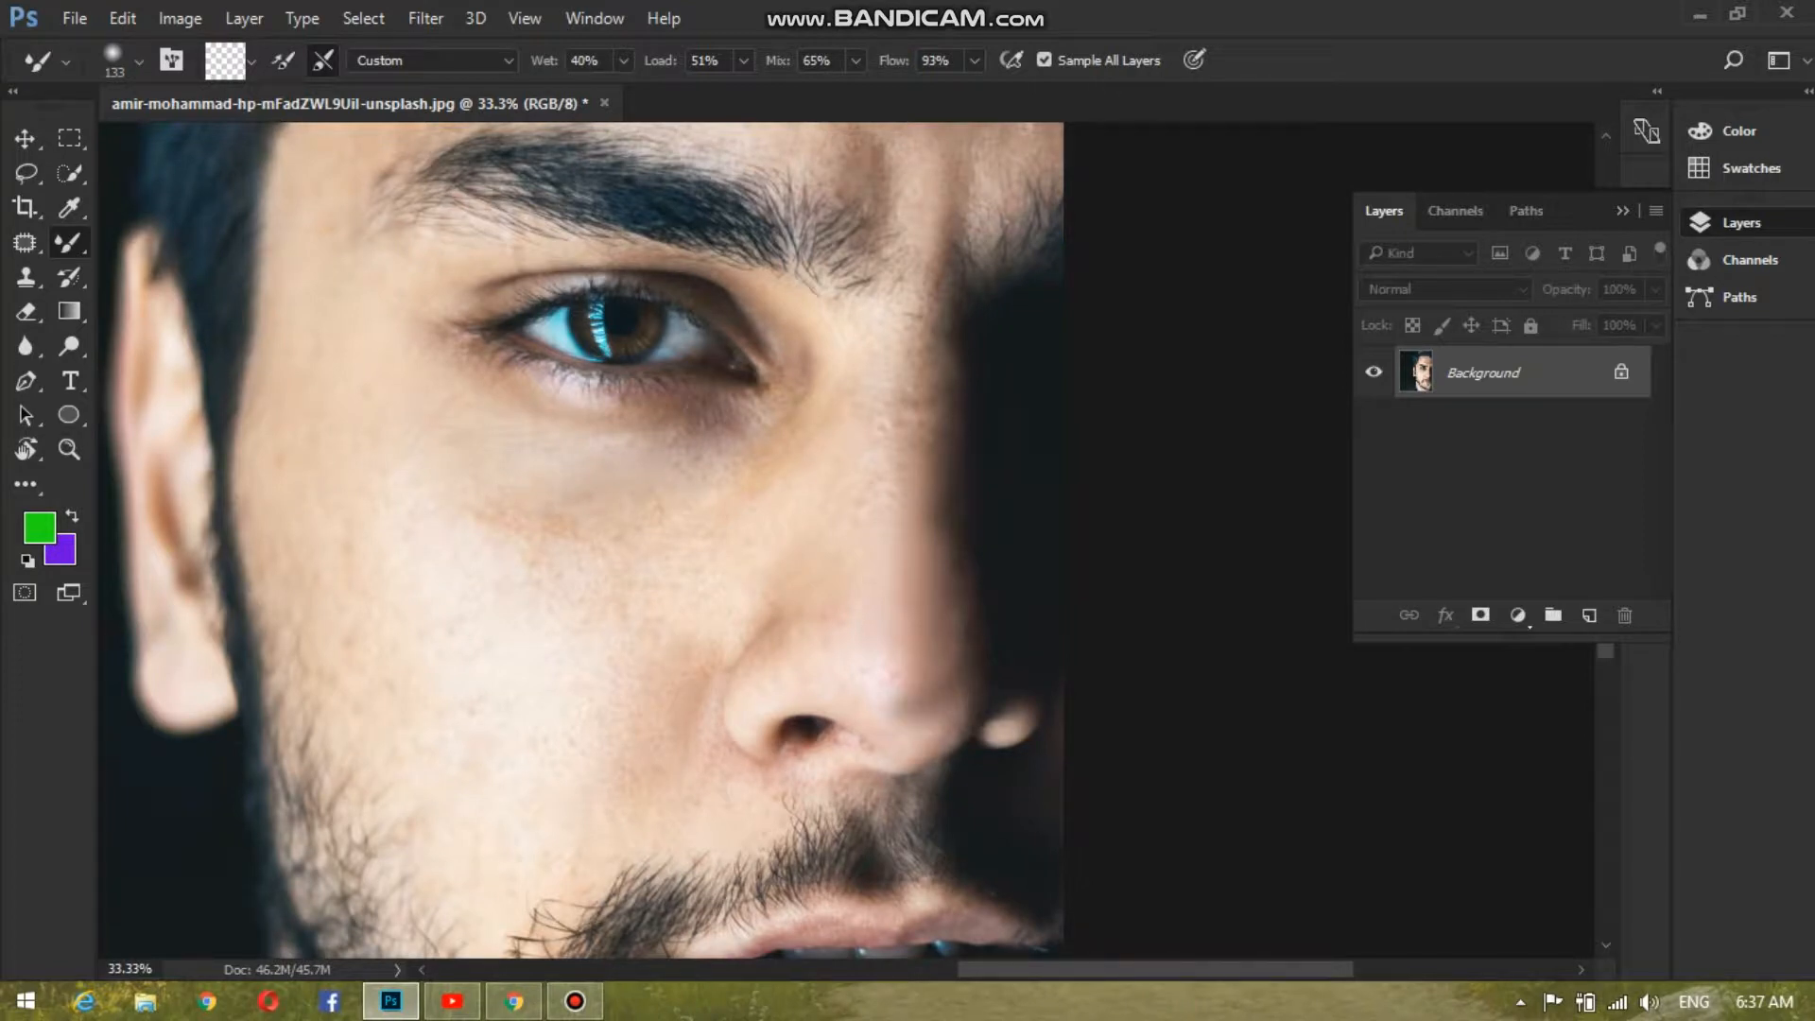
pyautogui.click(922, 420)
pyautogui.moveTo(916, 530); pyautogui.dragTo(675, 449)
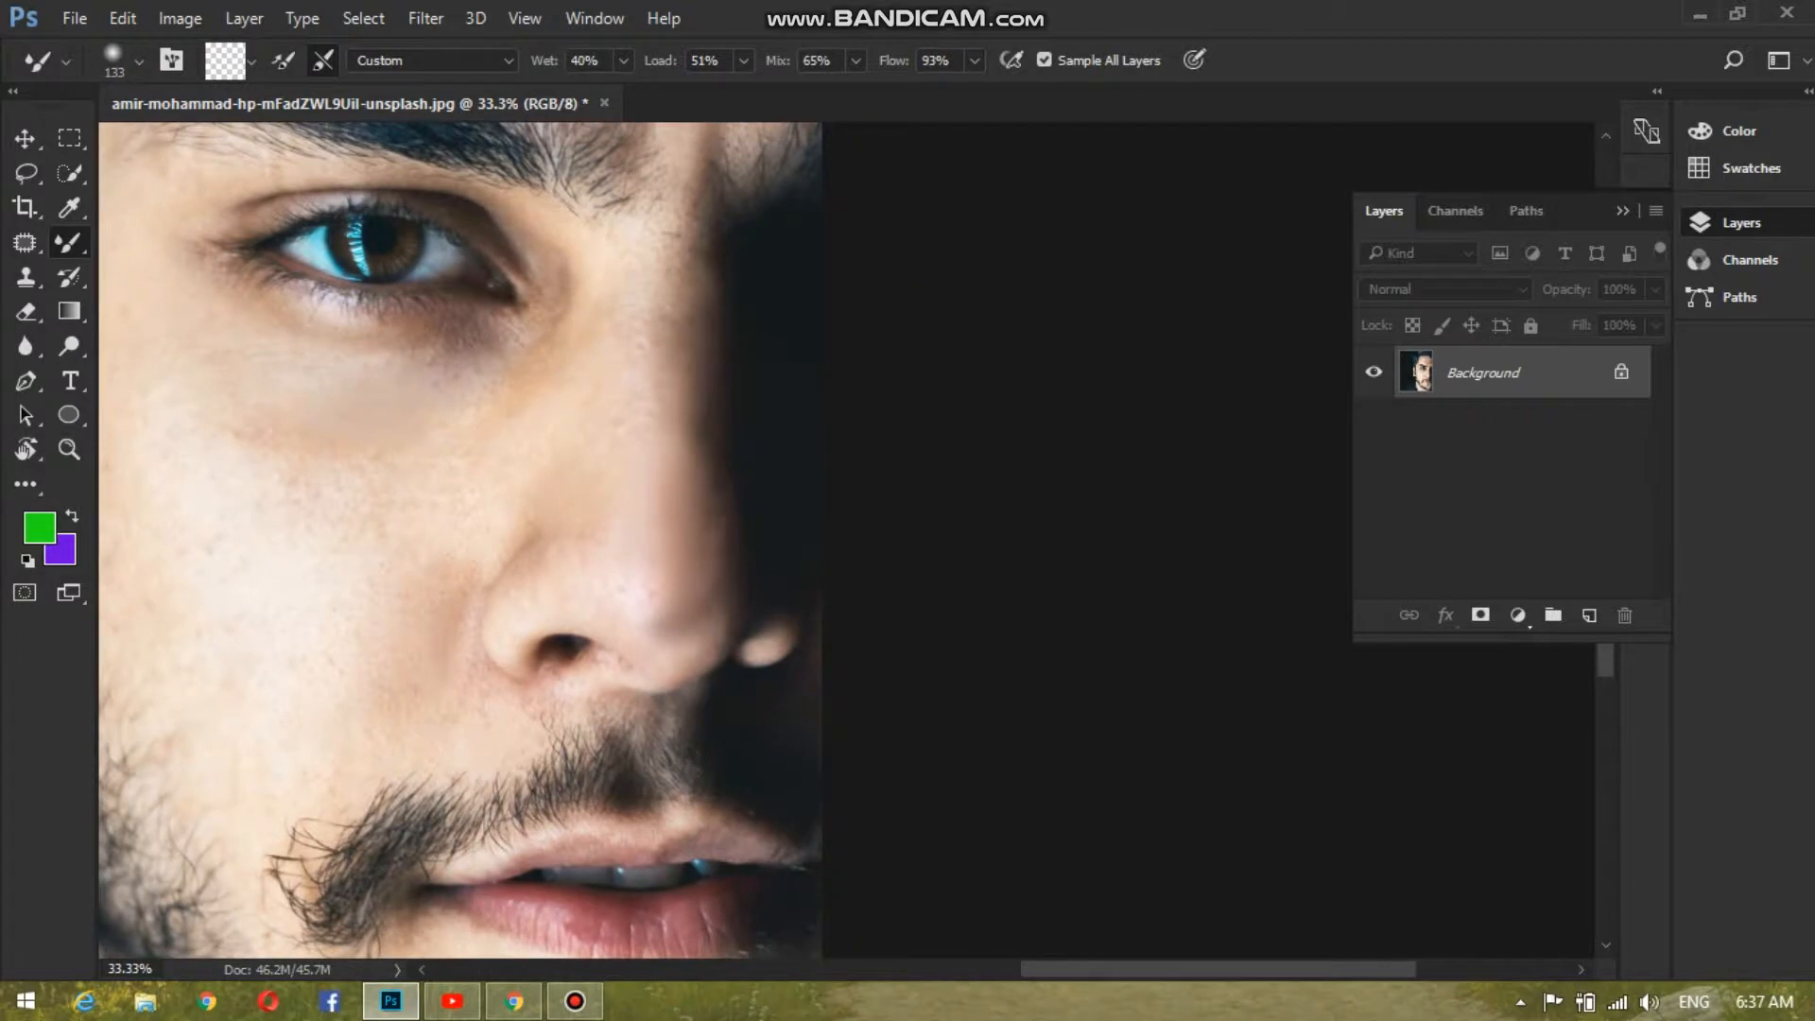
# Try to open the original portrait photo again from the Downloads folder.
pyautogui.hotkey('ctrl', '-')
pyautogui.hotkey('ctrl', '-')
pyautogui.hotkey('ctrl', '-')
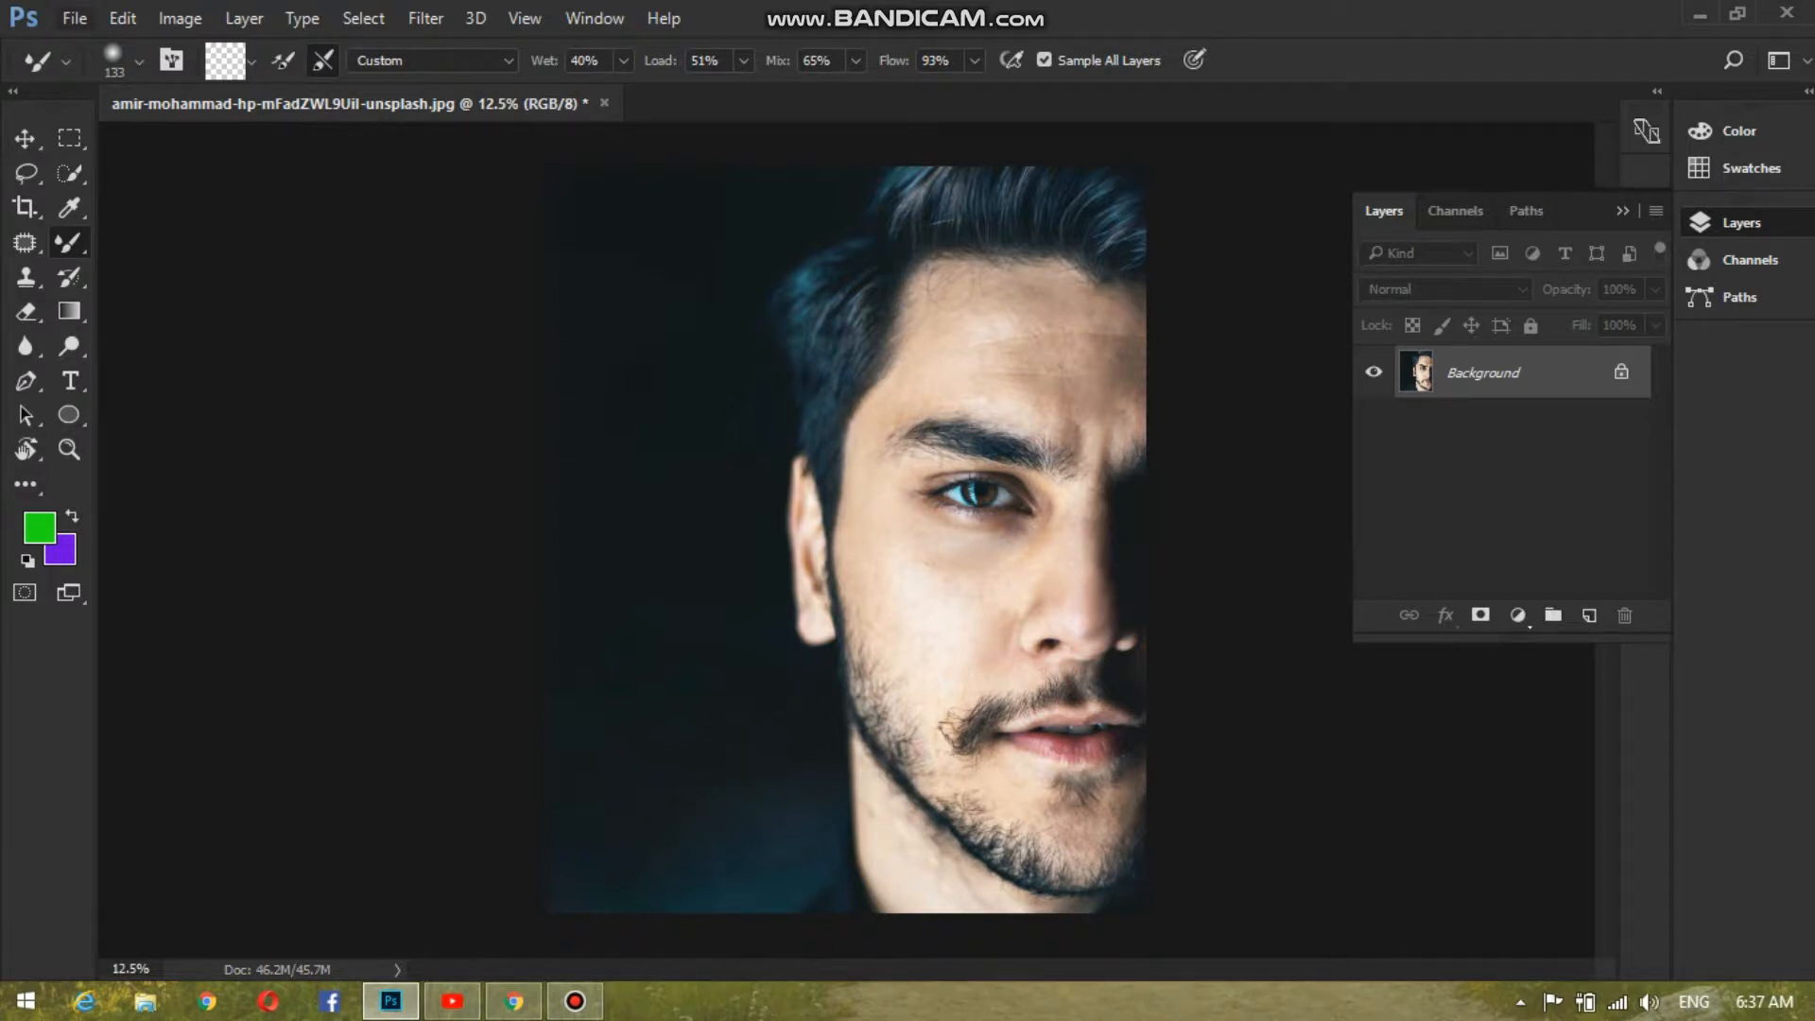
pyautogui.click(74, 18)
pyautogui.click(94, 73)
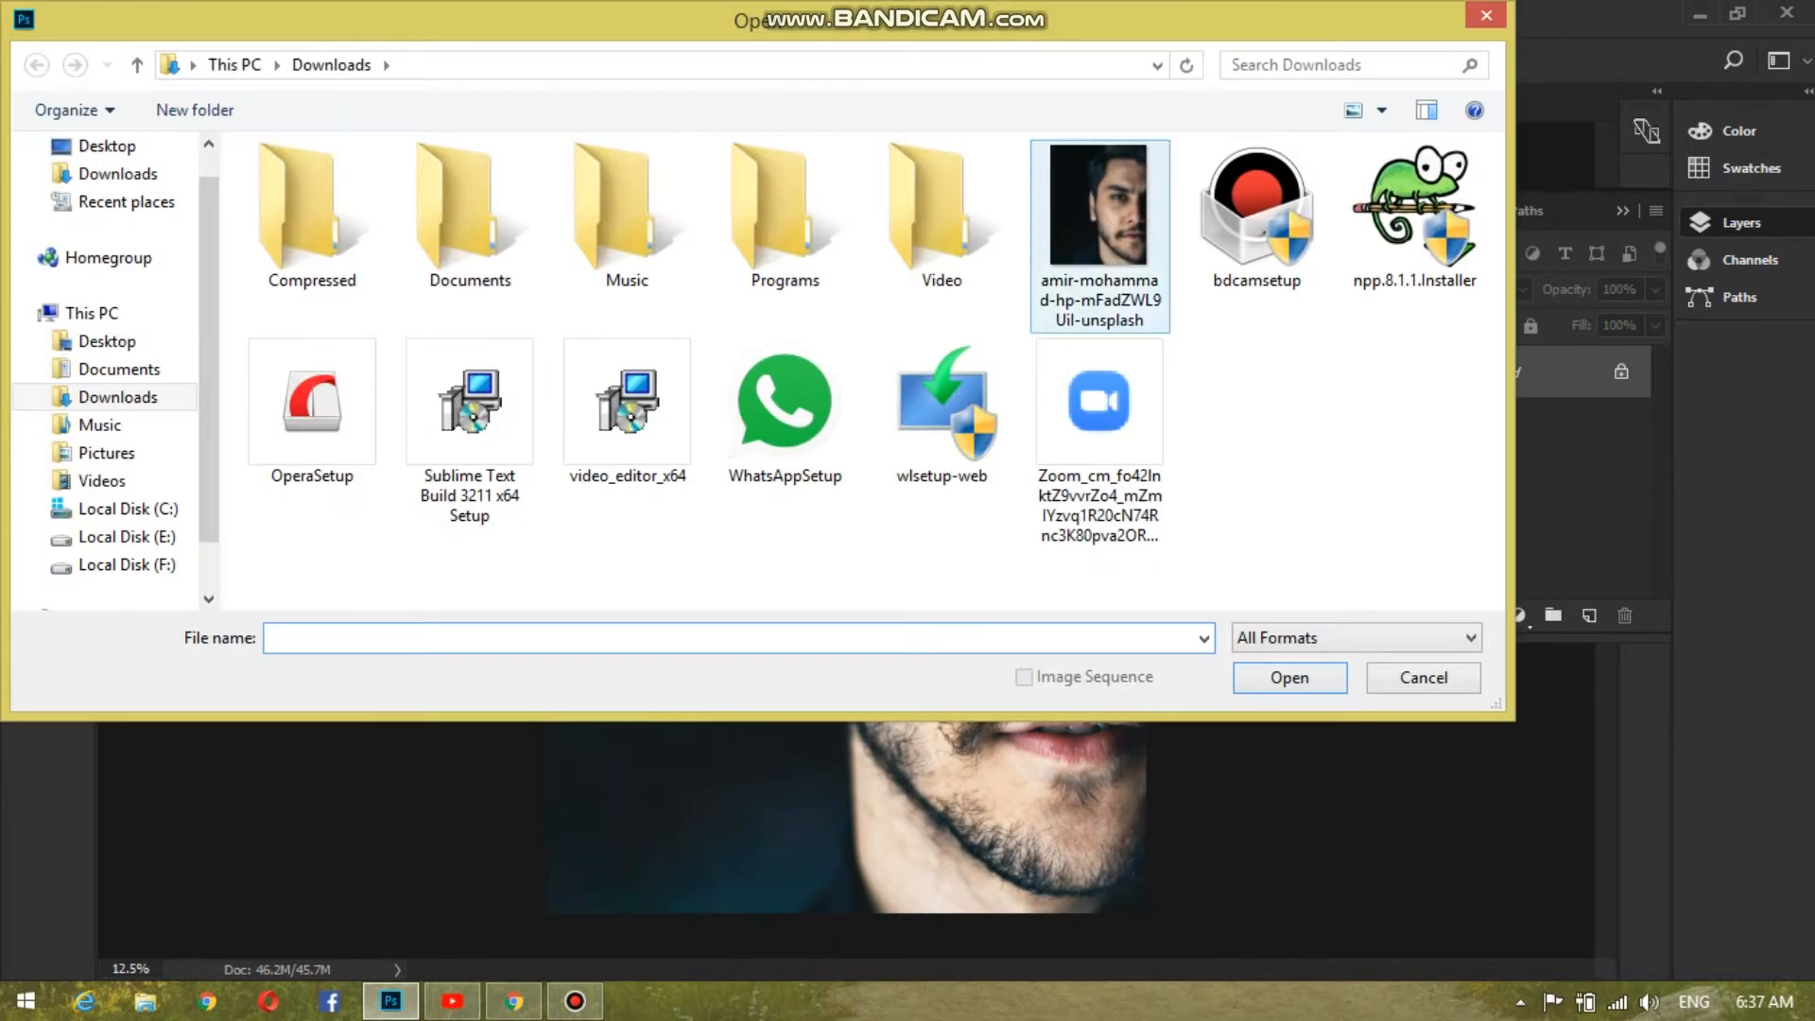
pyautogui.click(1099, 236)
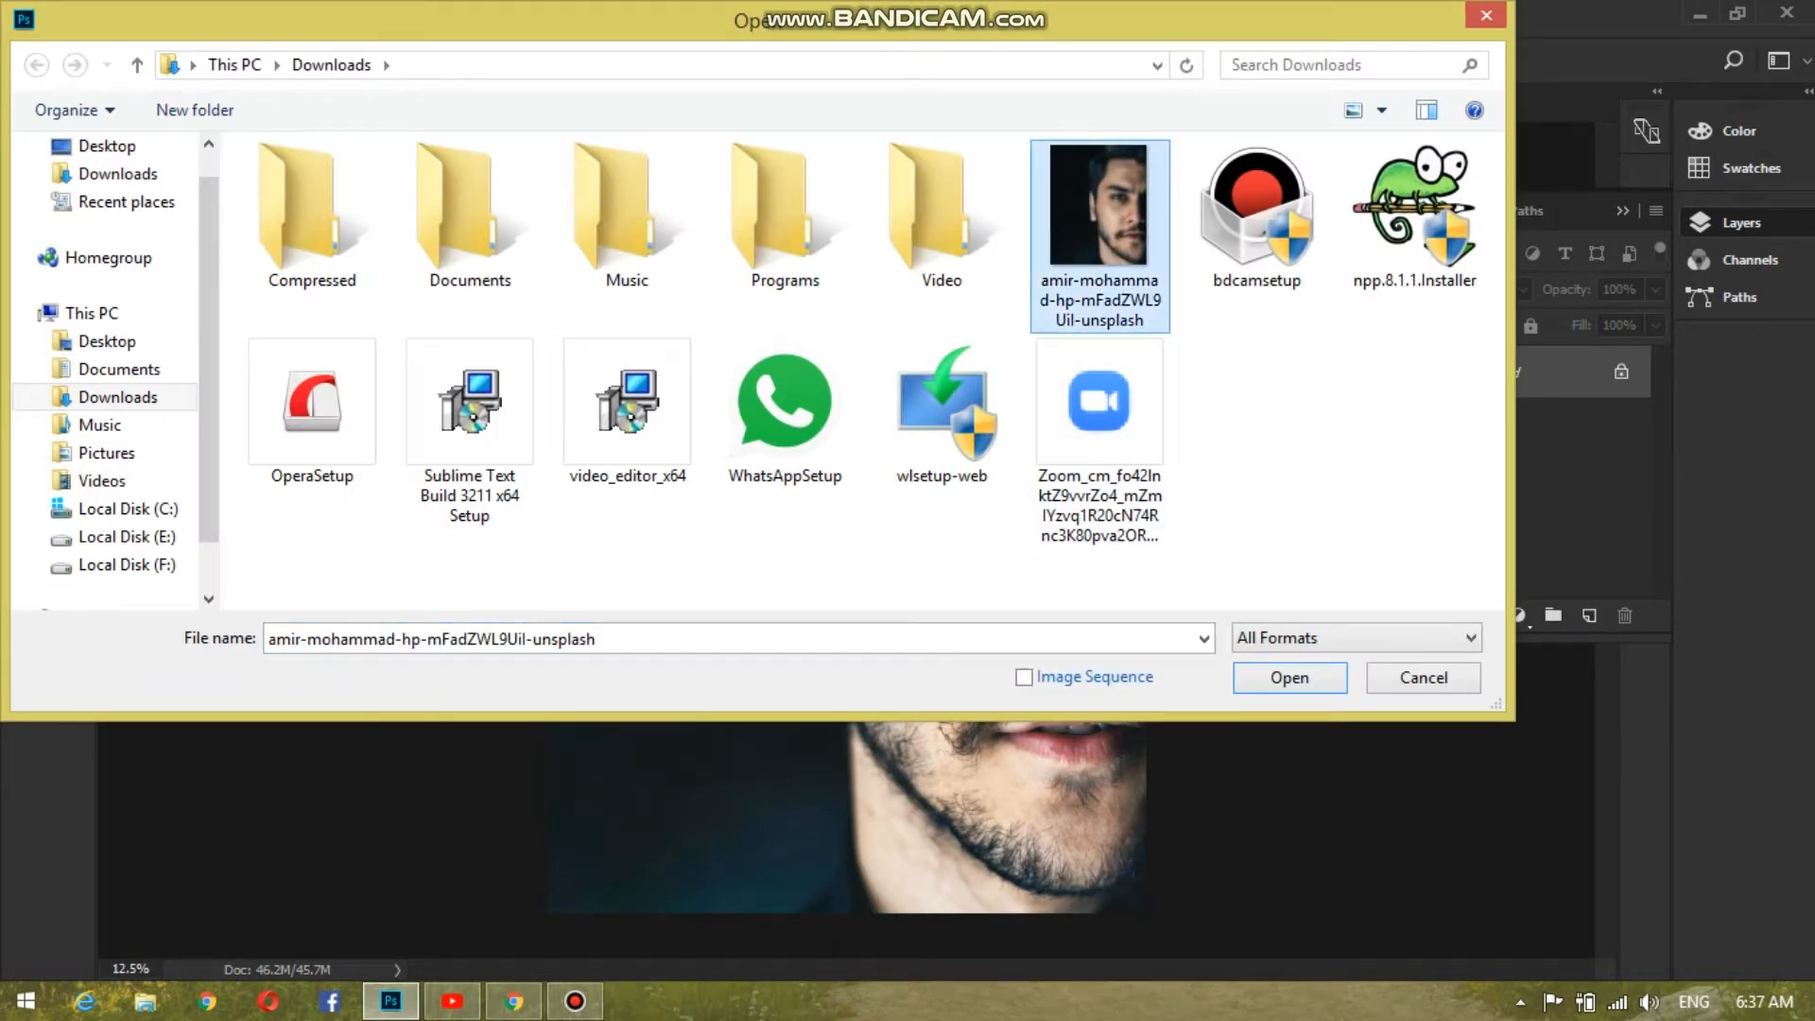
pyautogui.click(1289, 677)
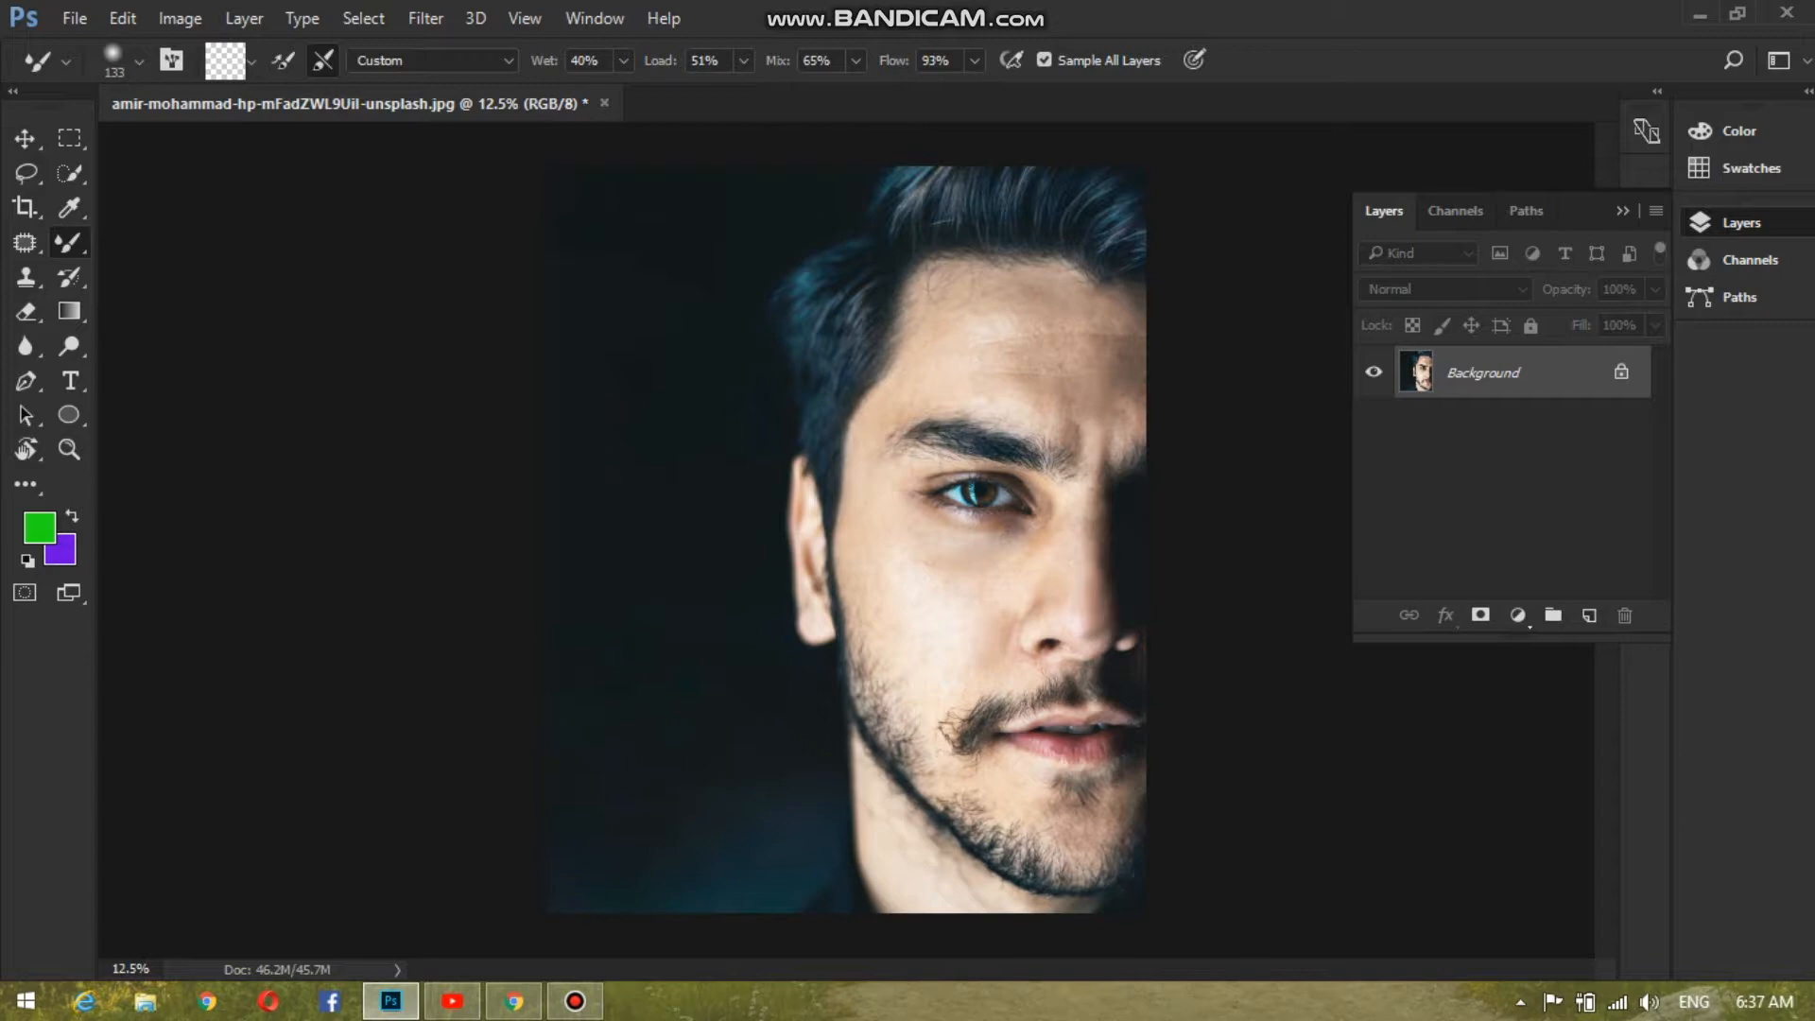
pyautogui.click(75, 18)
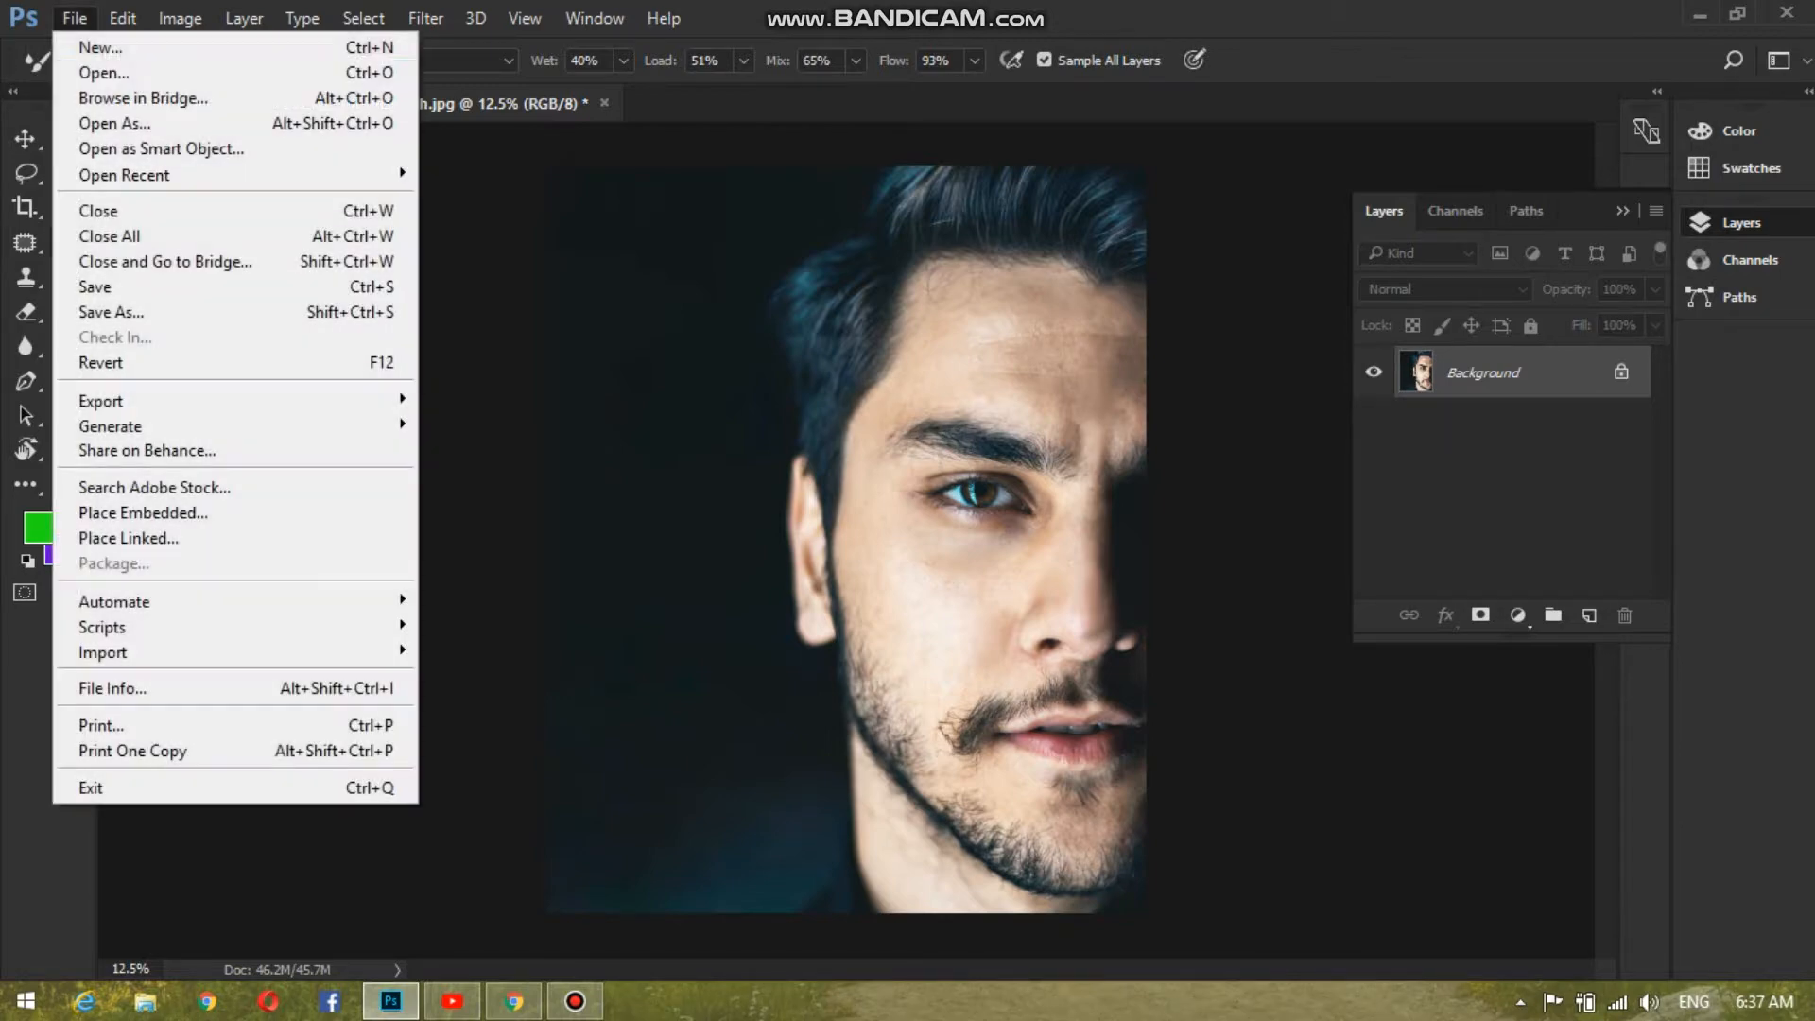
pyautogui.click(94, 73)
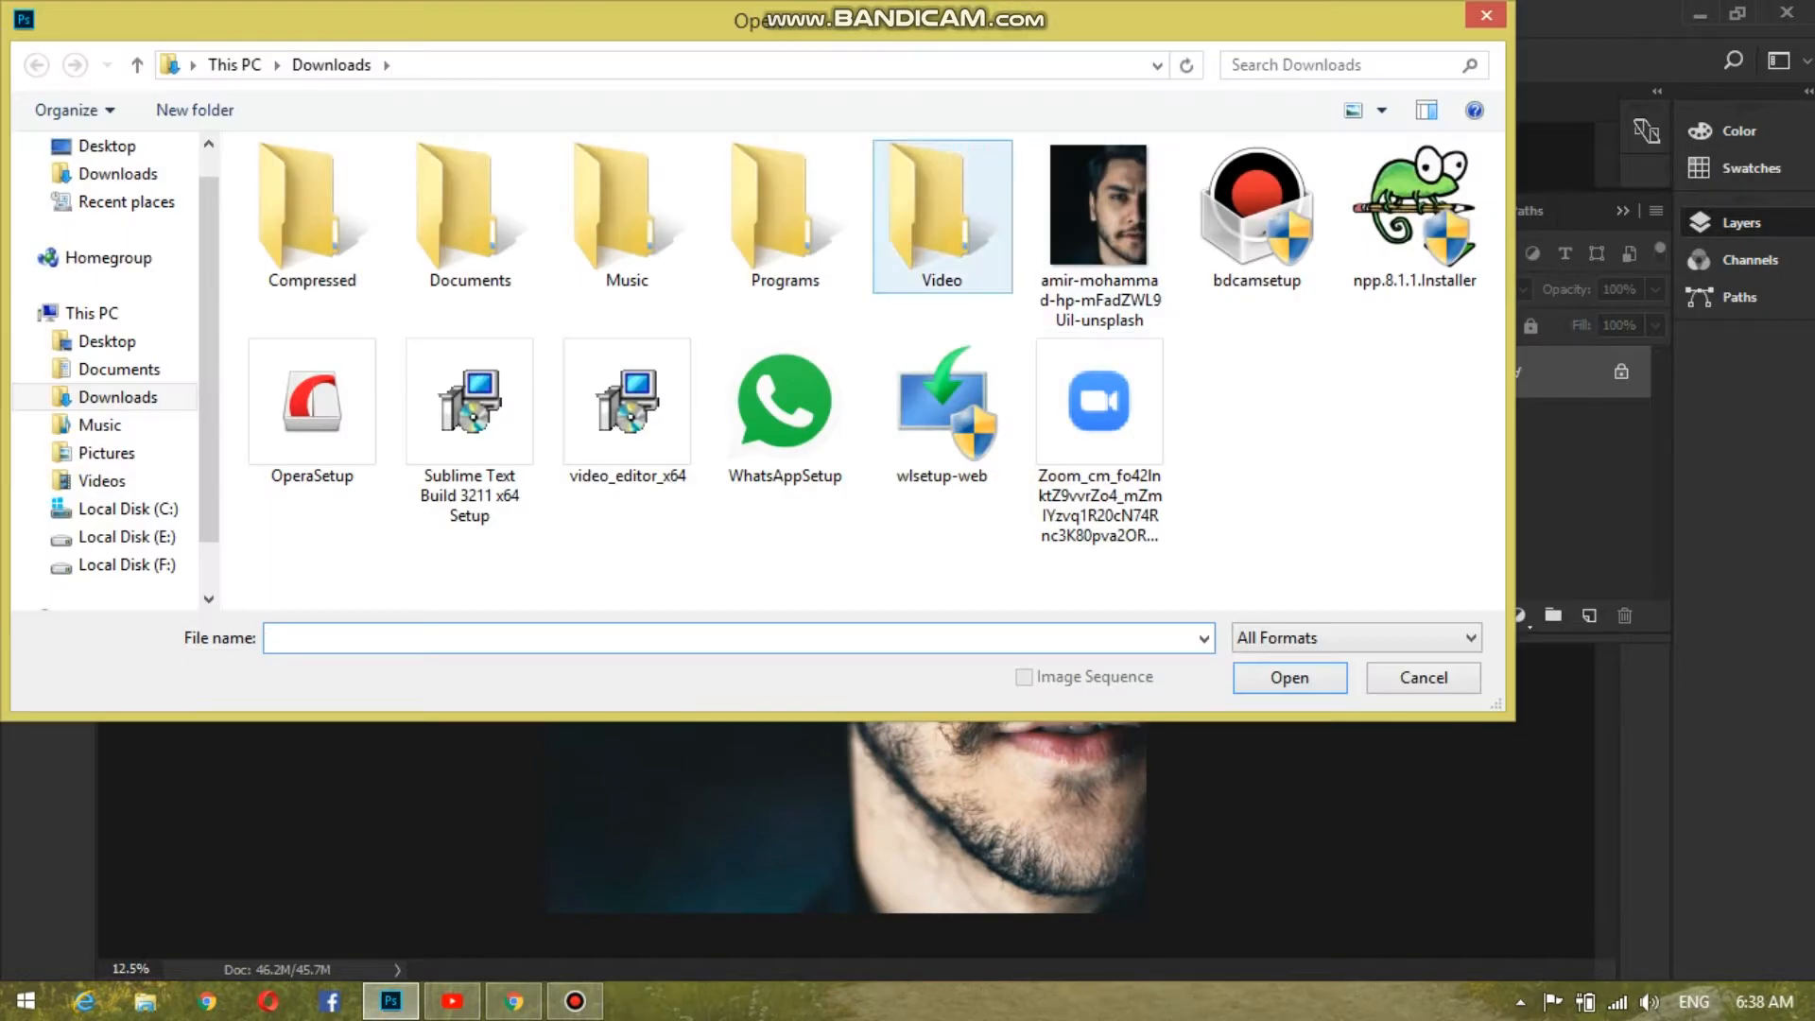
pyautogui.click(1099, 208)
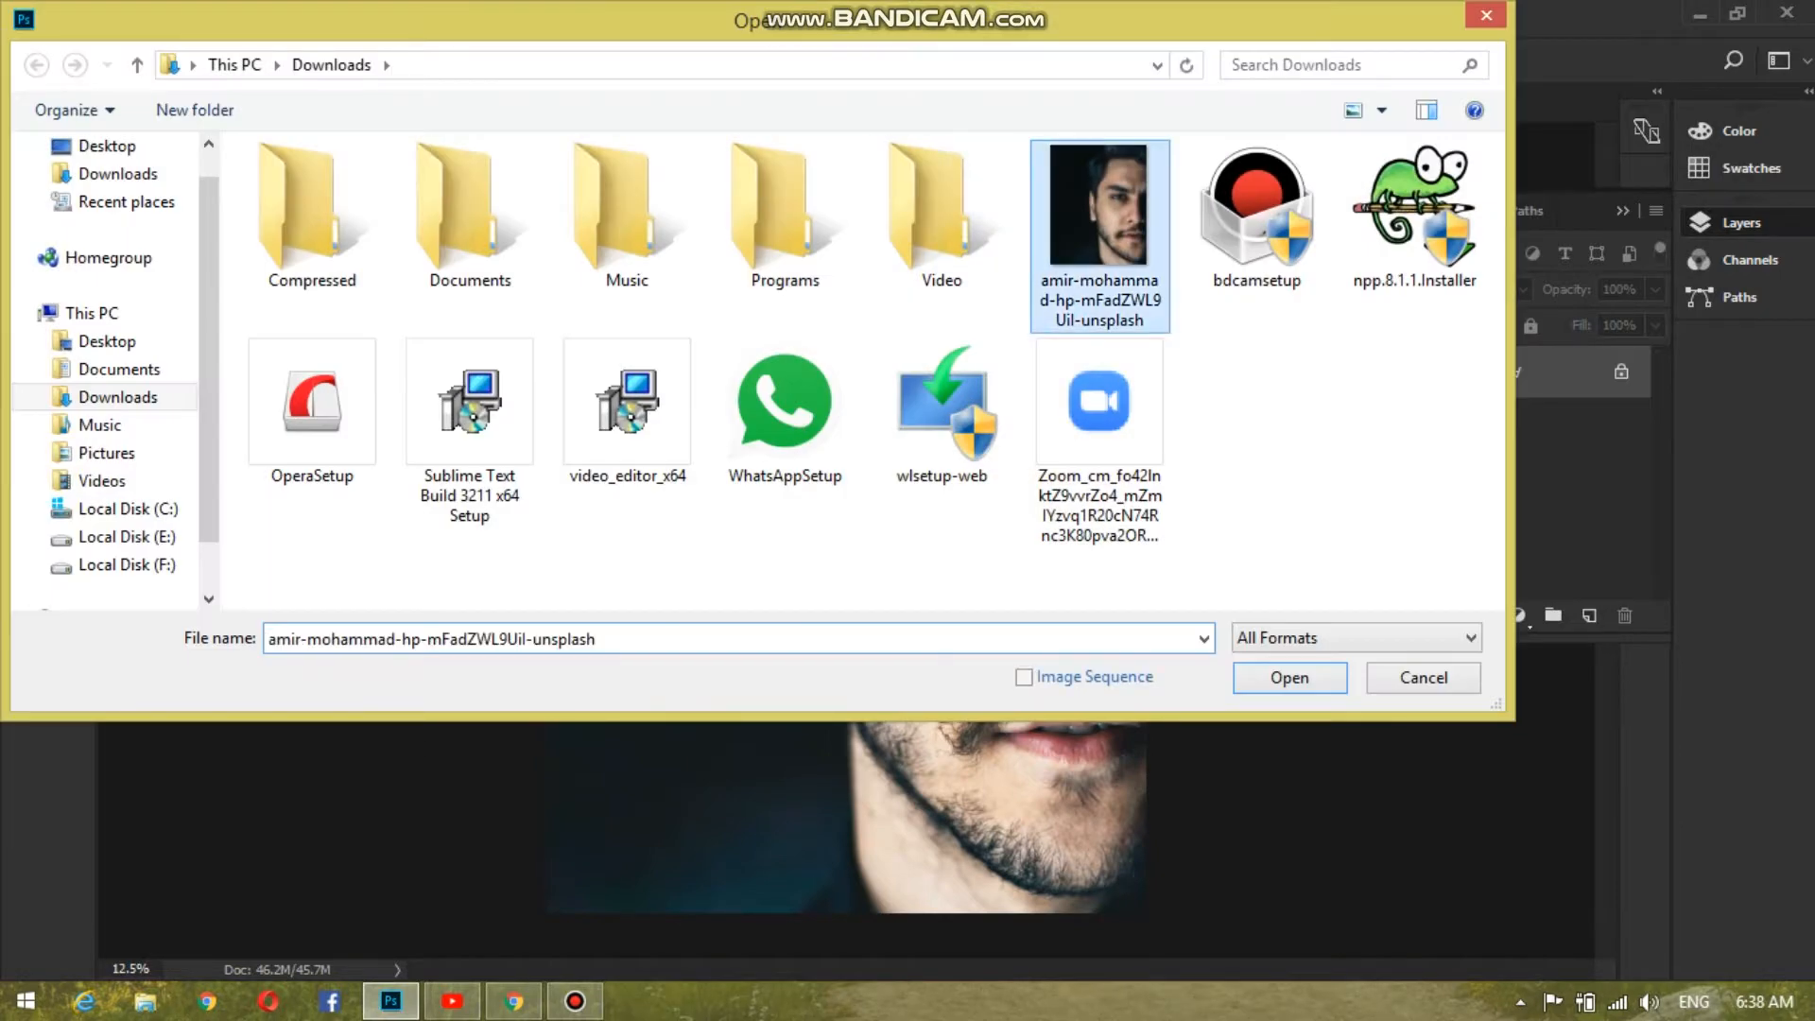
pyautogui.click(1290, 677)
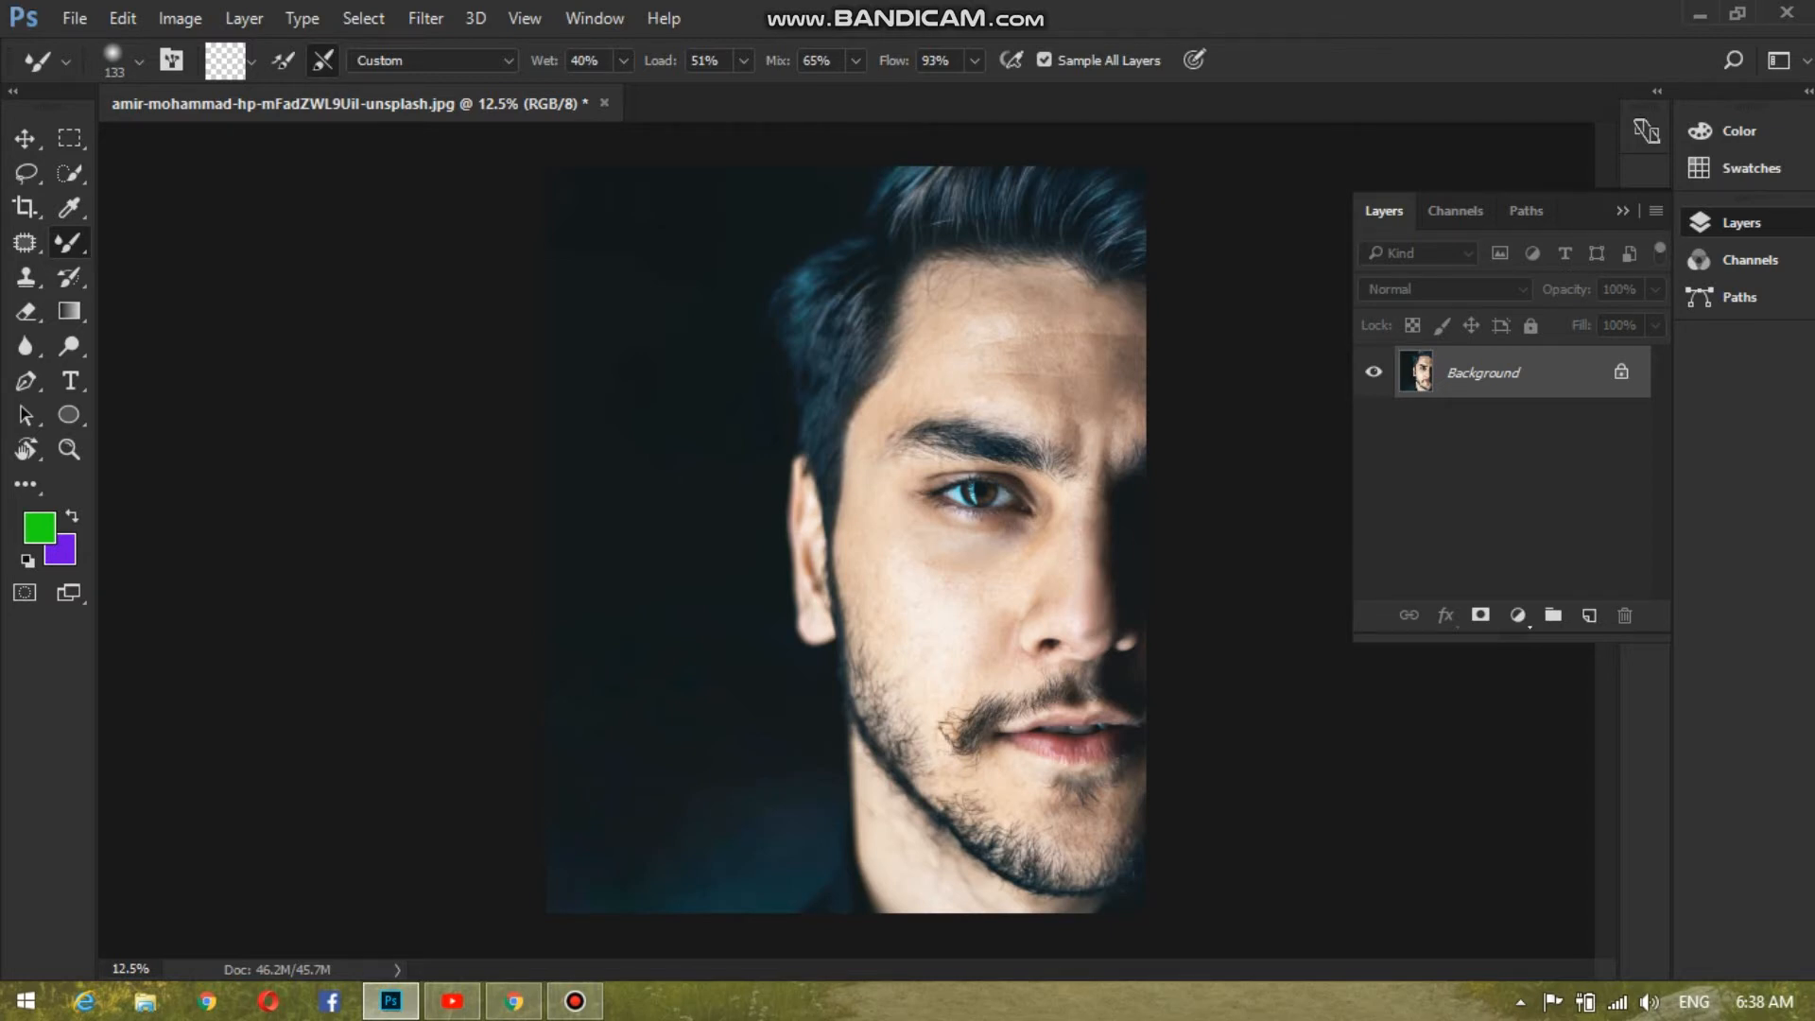
# Take a closer look at the retouched portrait and minimize the application to the desktop.
pyautogui.hotkey('ctrl', '+')
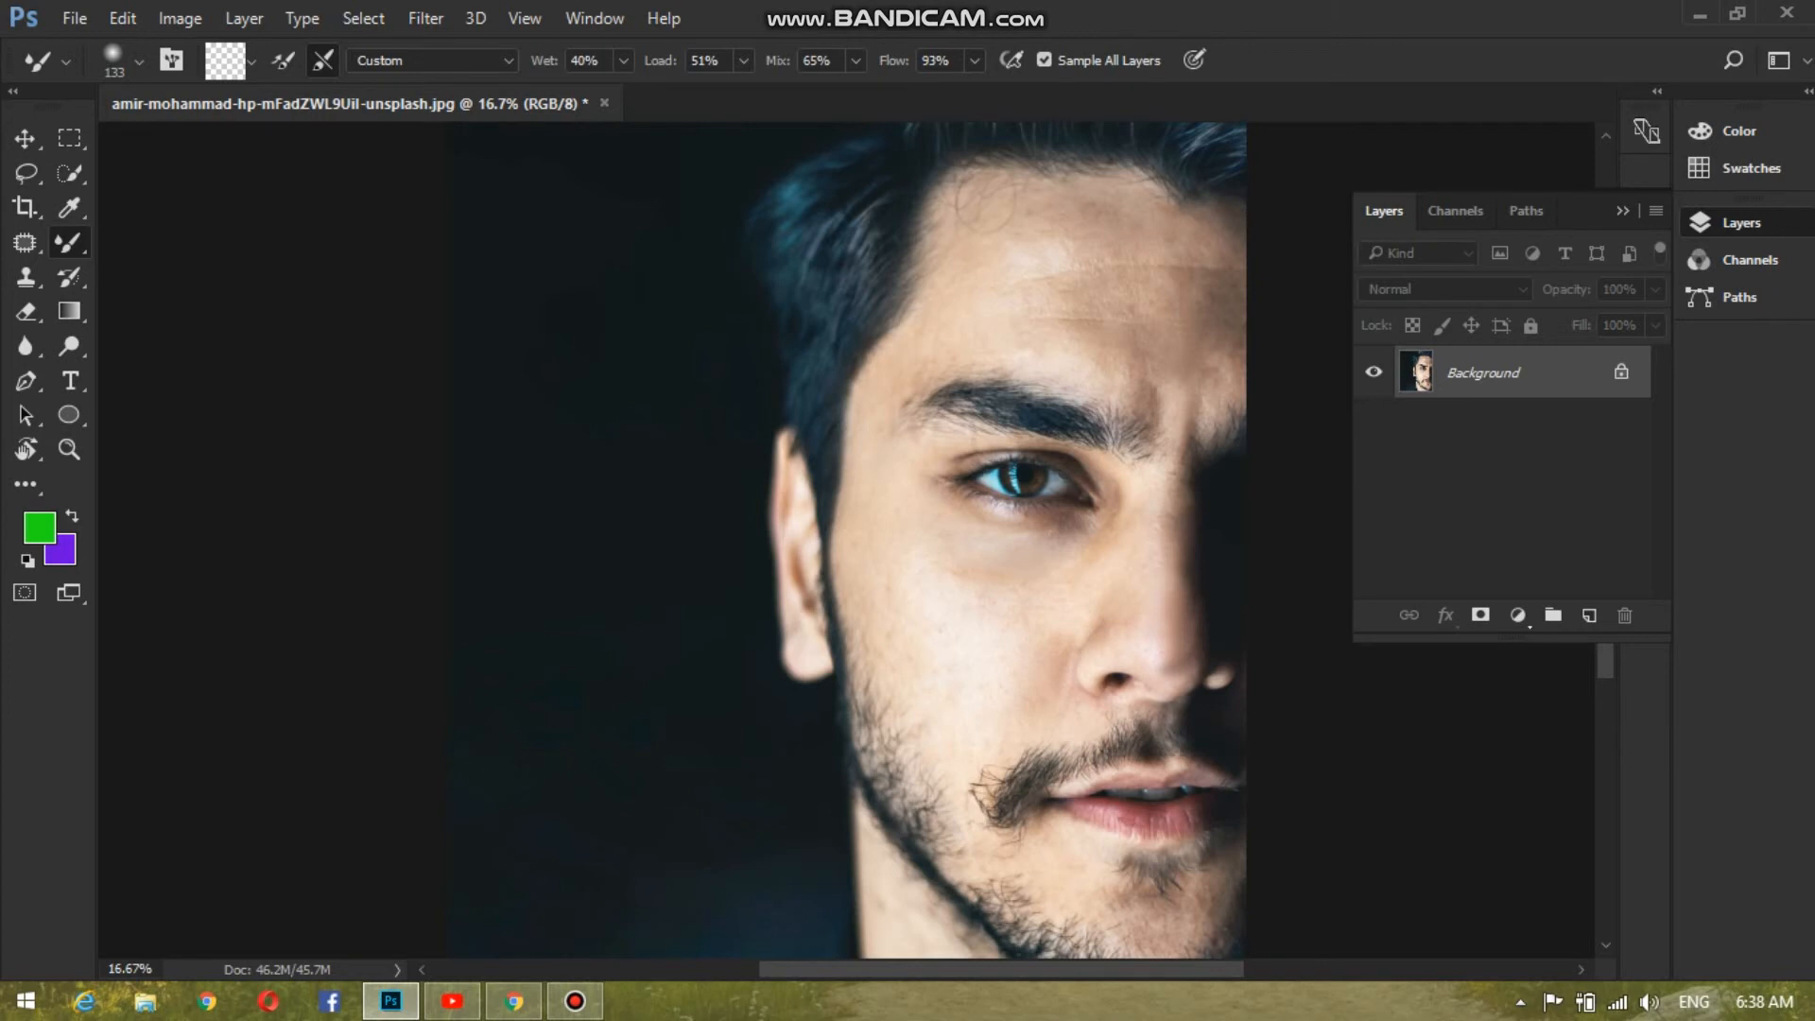
pyautogui.click(1699, 13)
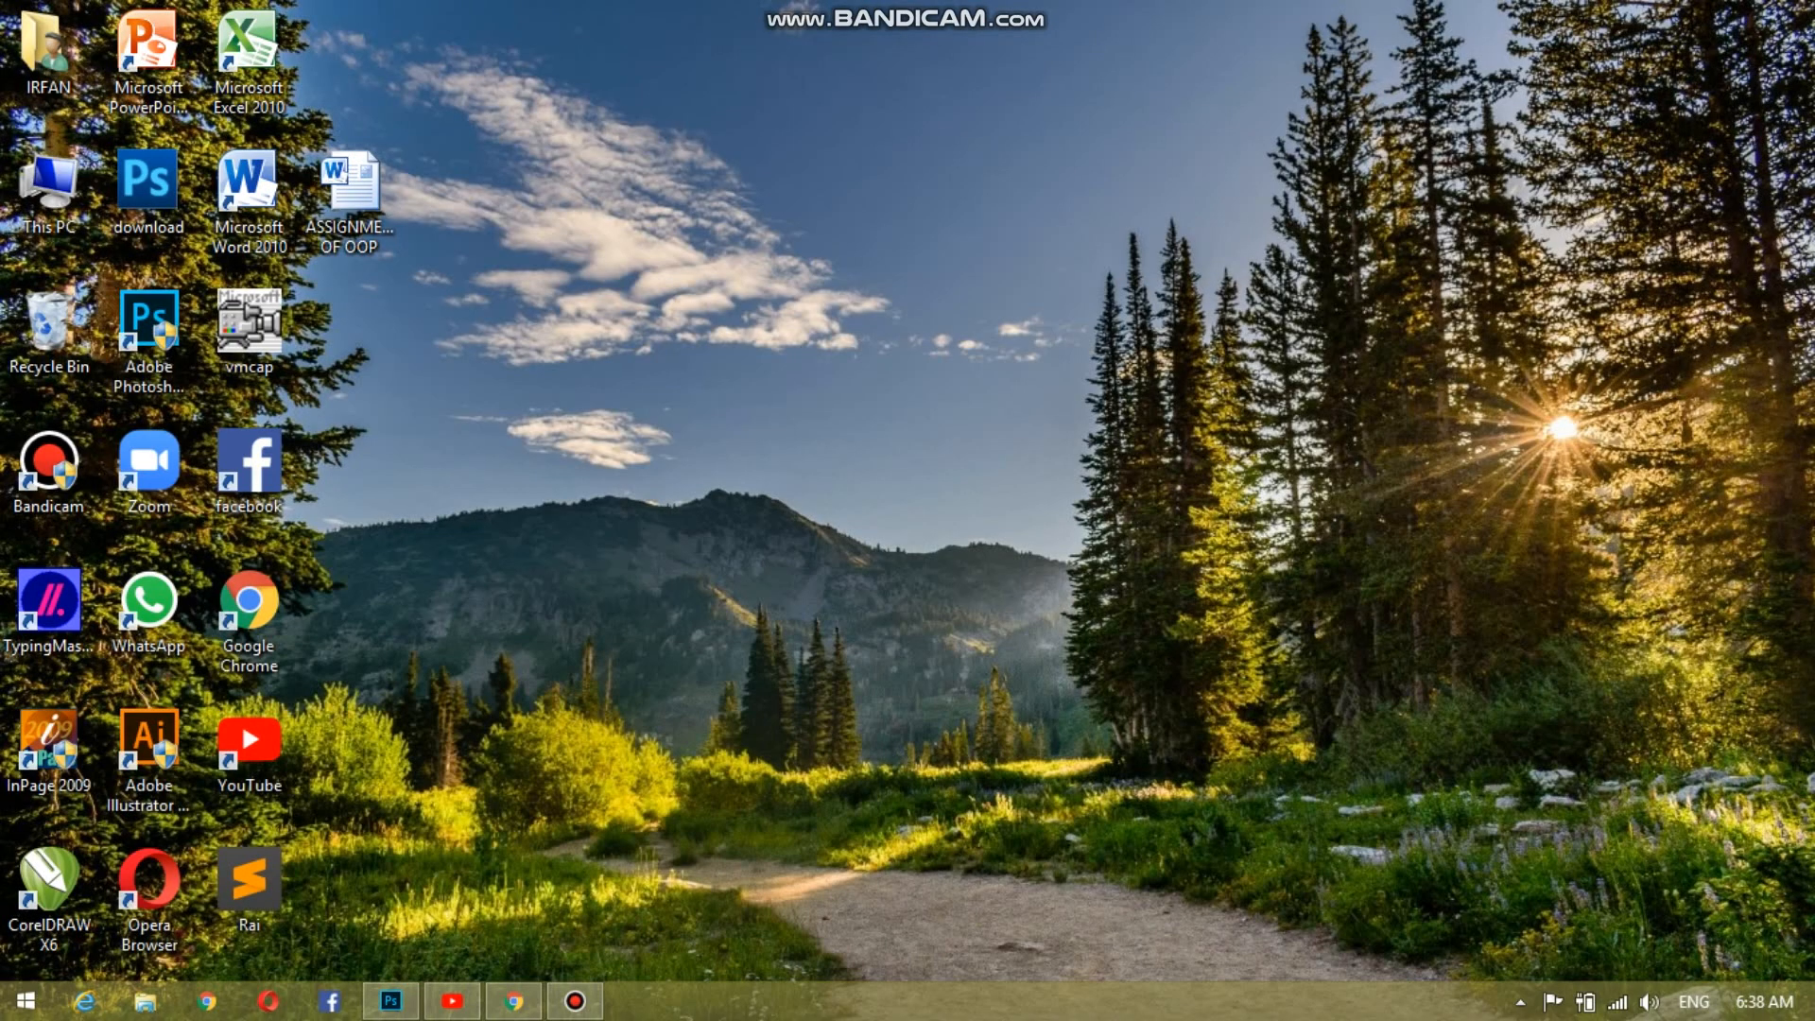